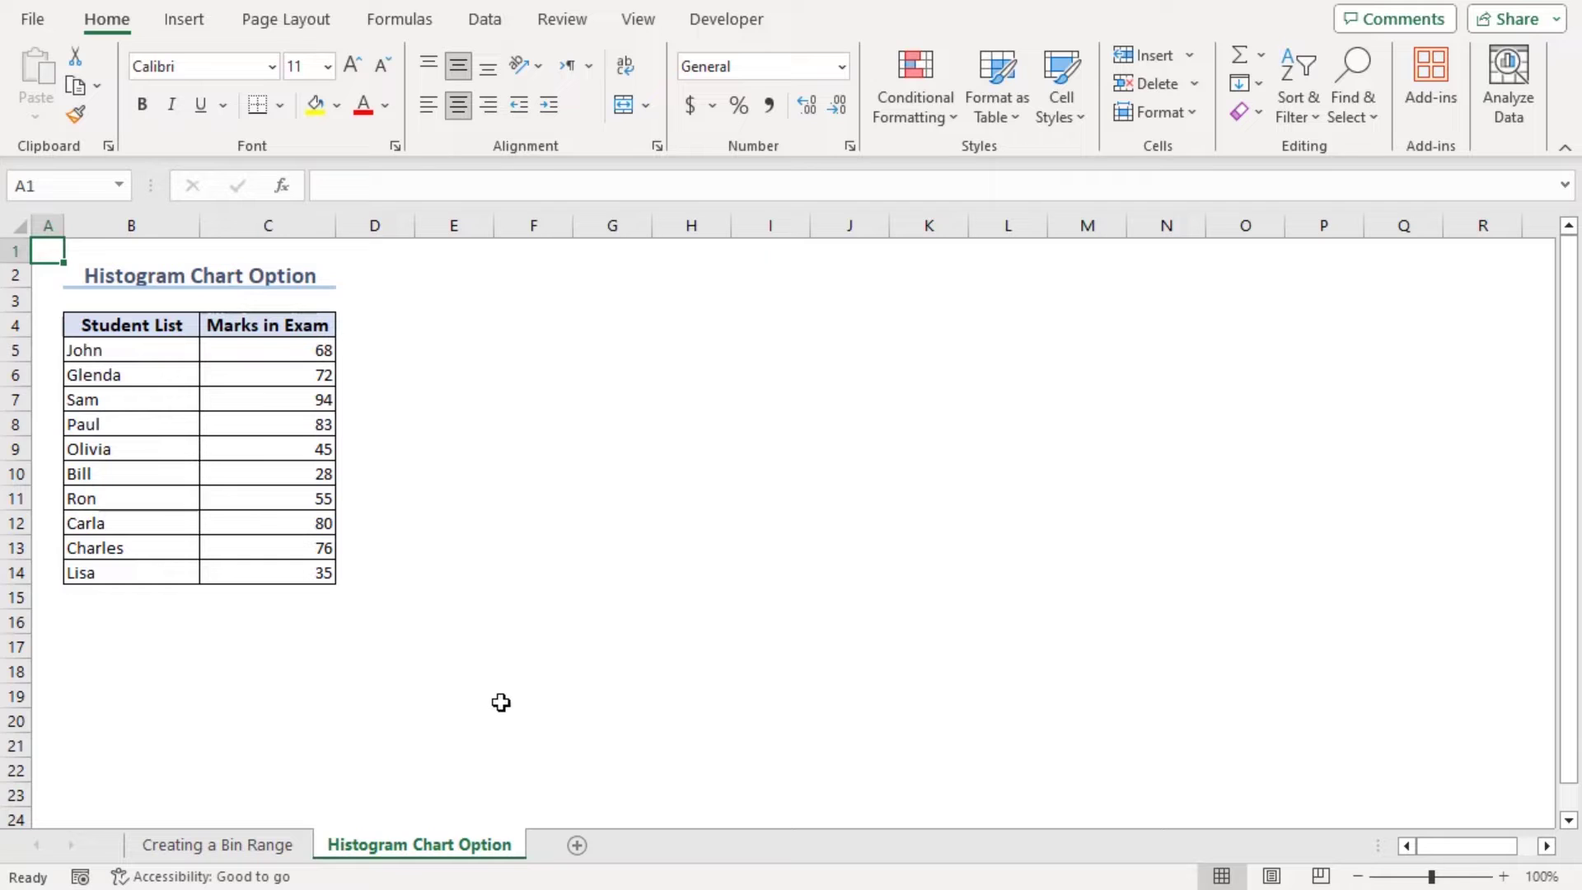
# - Insert a Histogram statistic chart from the exam marks in B4:C14
pyautogui.moveTo(110, 321); pyautogui.dragTo(289, 568)
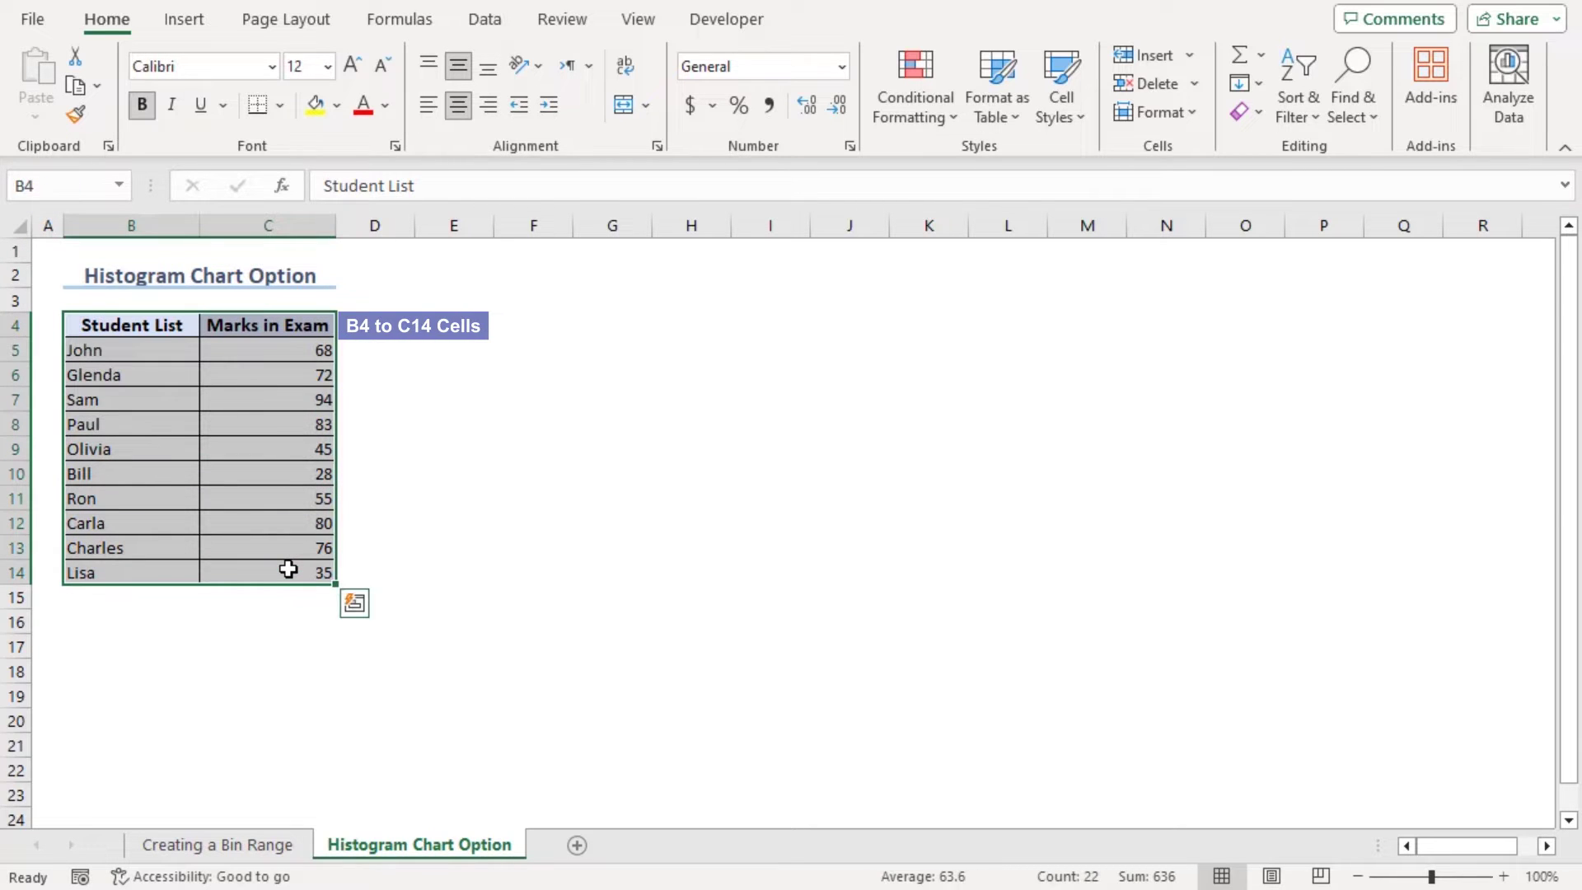
pyautogui.click(184, 20)
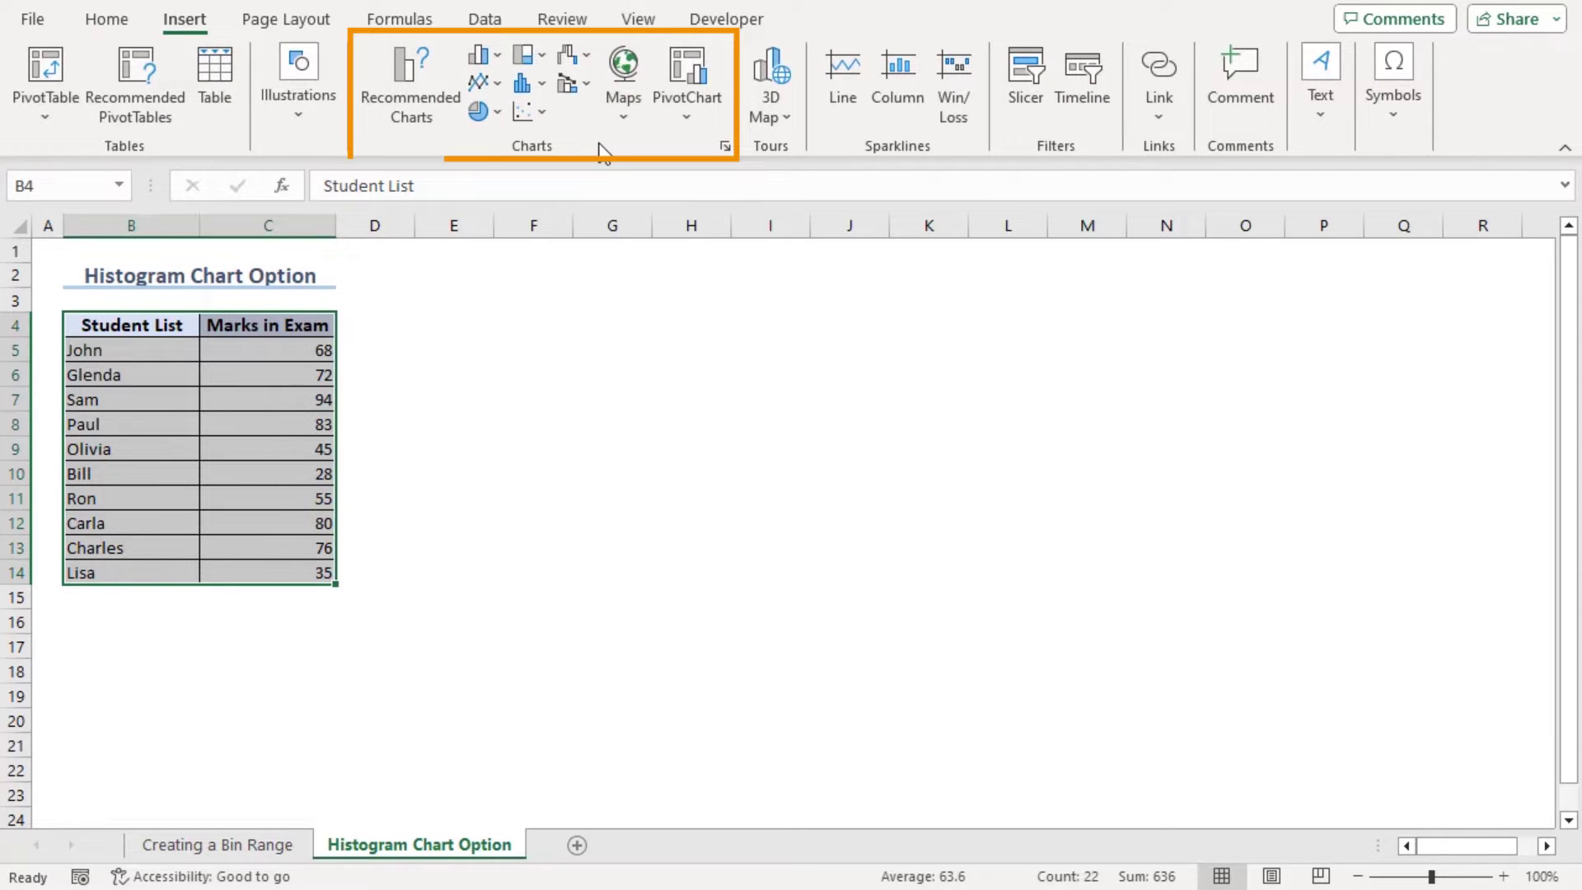
pyautogui.click(536, 85)
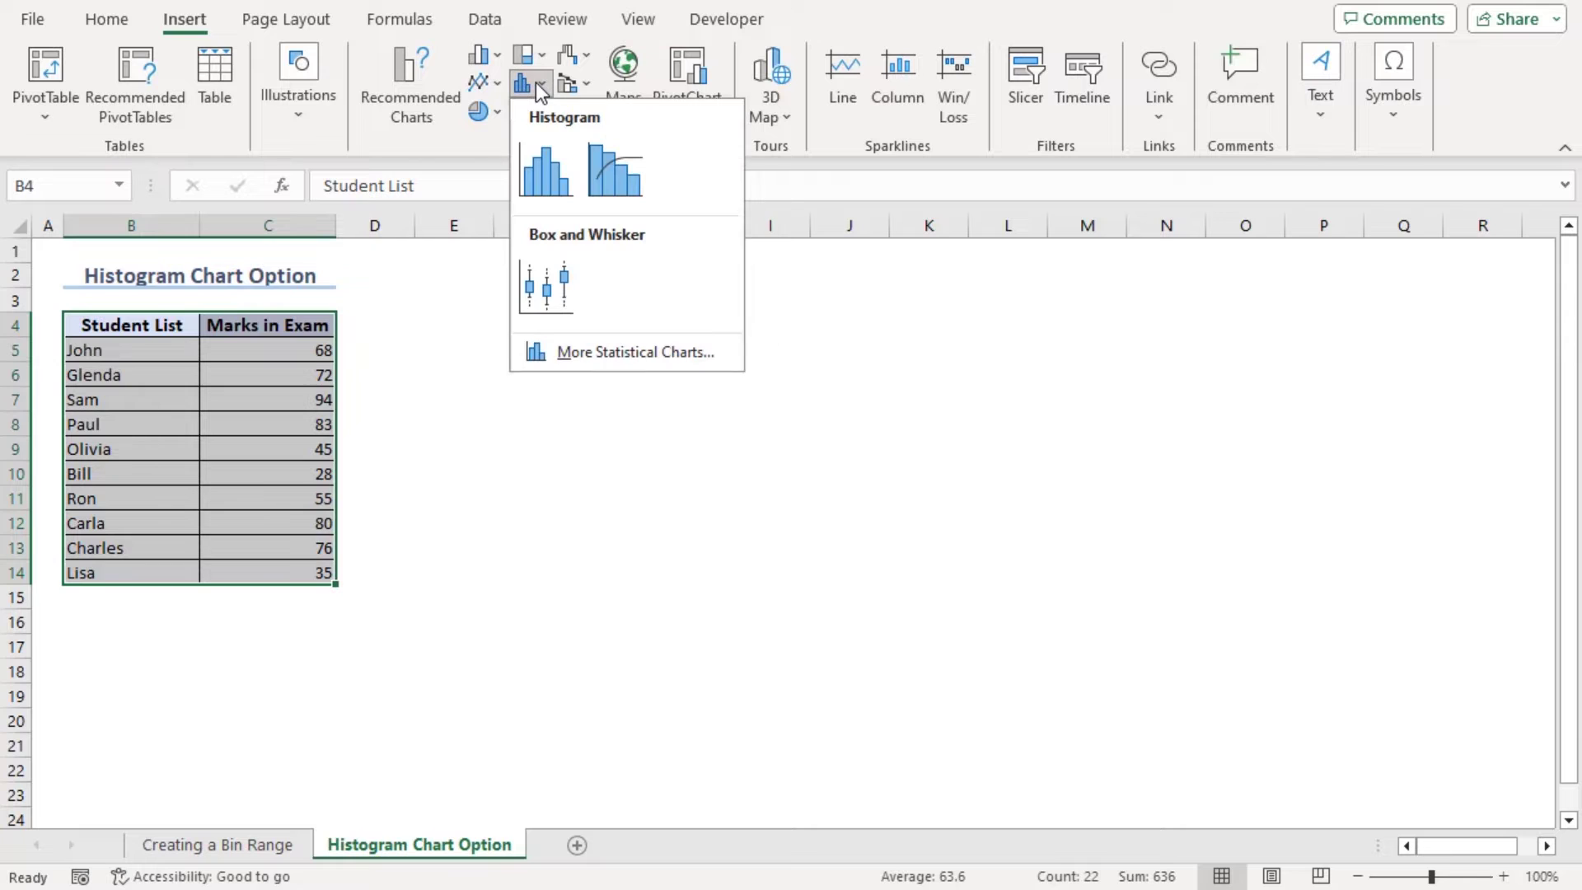
pyautogui.click(545, 169)
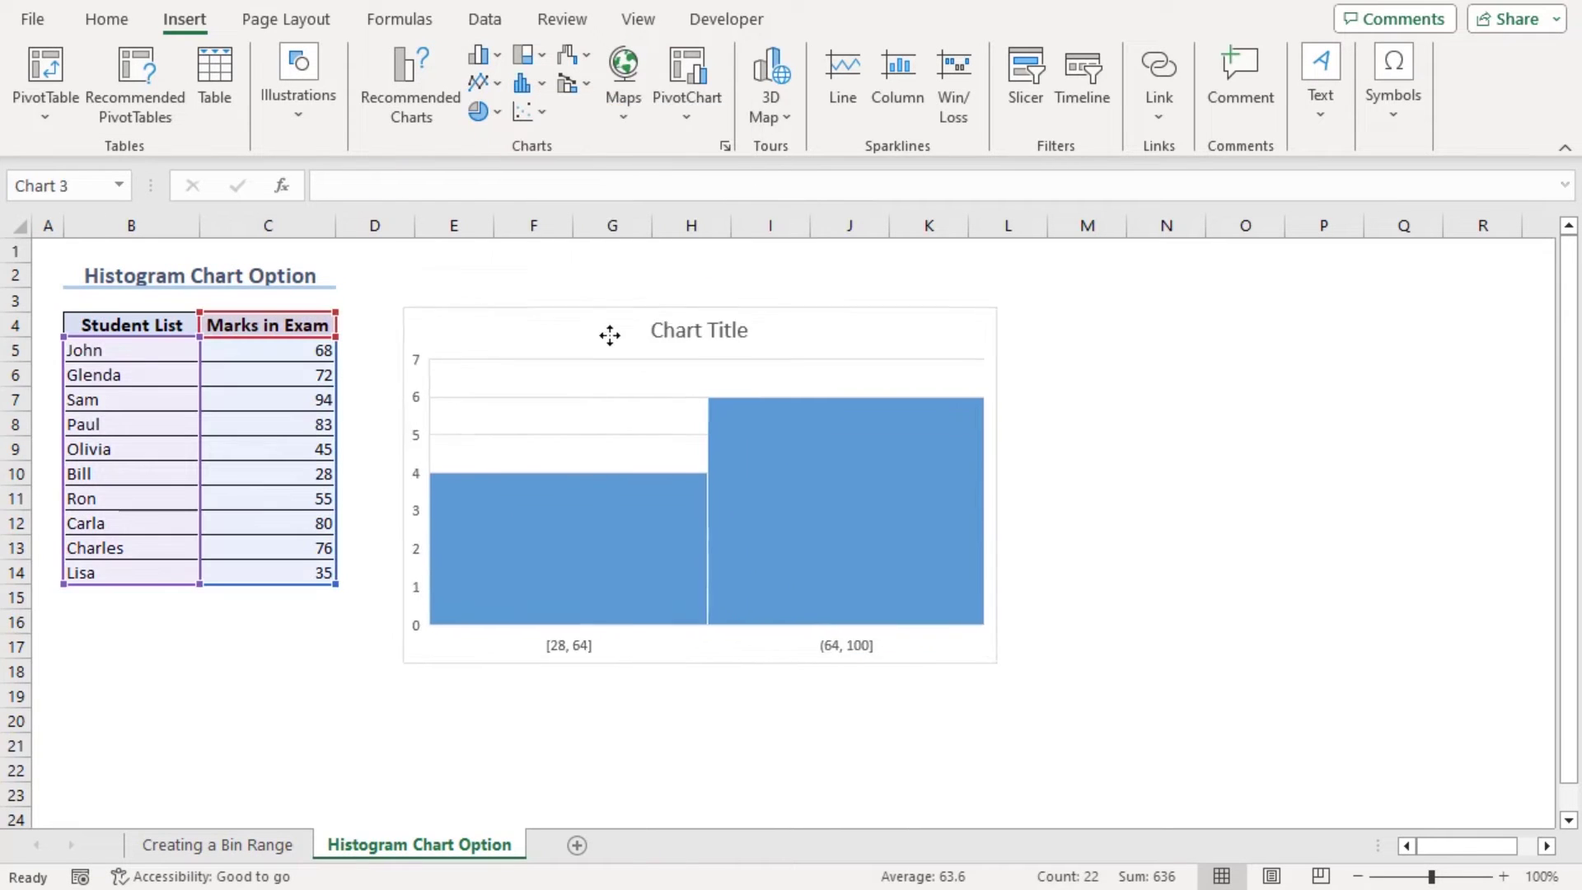
# - Move the histogram up beside the table and enlarge it to reach column N
pyautogui.moveTo(610, 334); pyautogui.dragTo(572, 289)
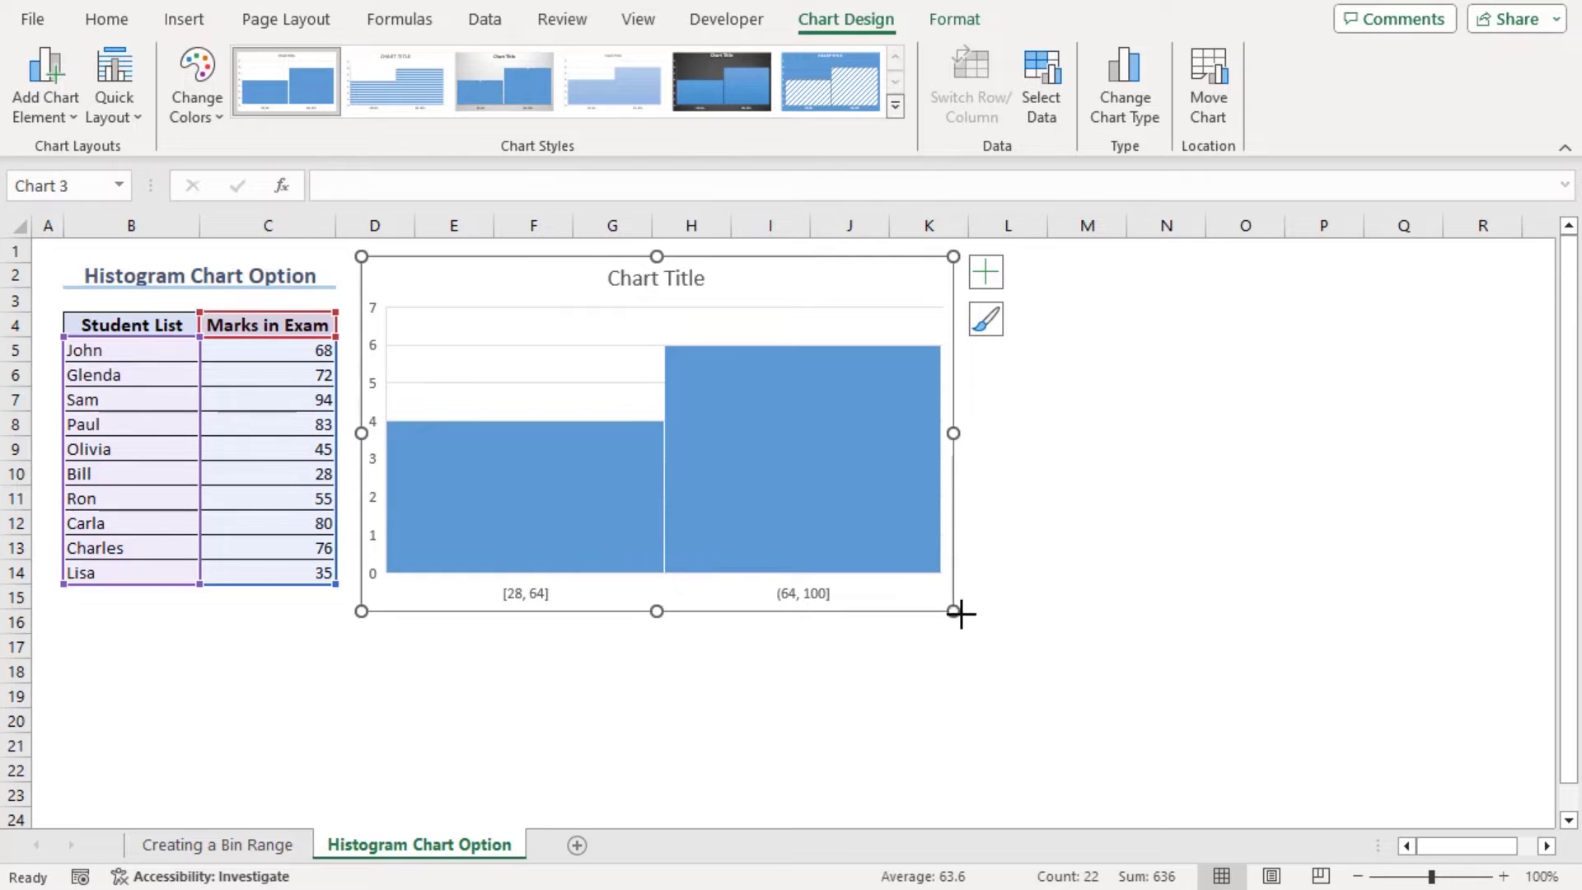
pyautogui.moveTo(959, 613); pyautogui.dragTo(1183, 754)
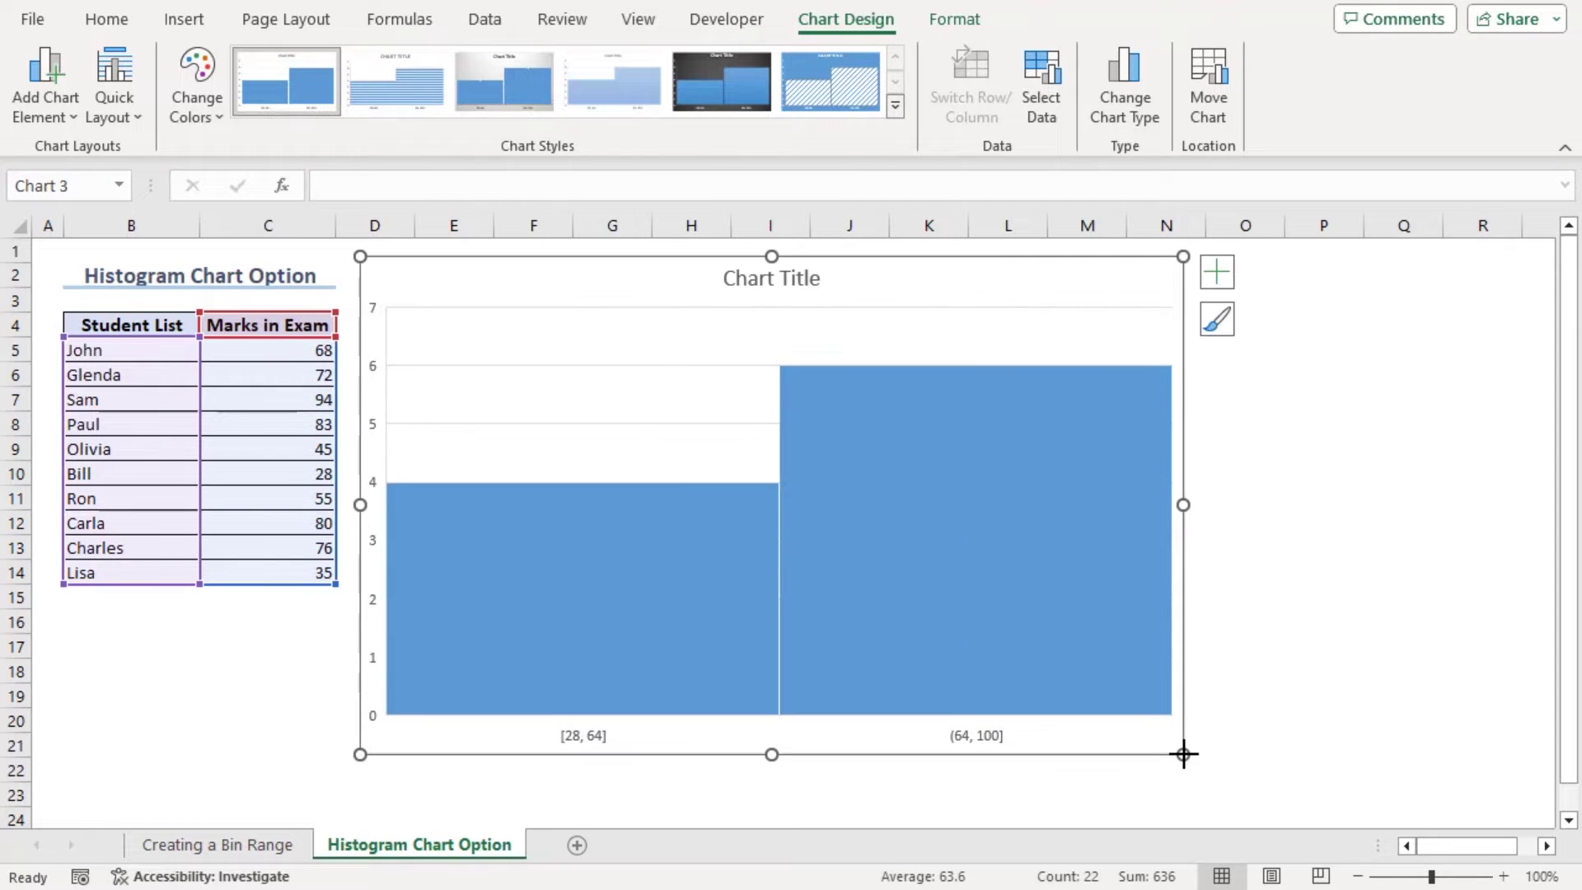
pyautogui.click(493, 354)
# - Bring up the horizontal axis formatting options to reach the histogram's bin settings
pyautogui.rightClick(493, 350)
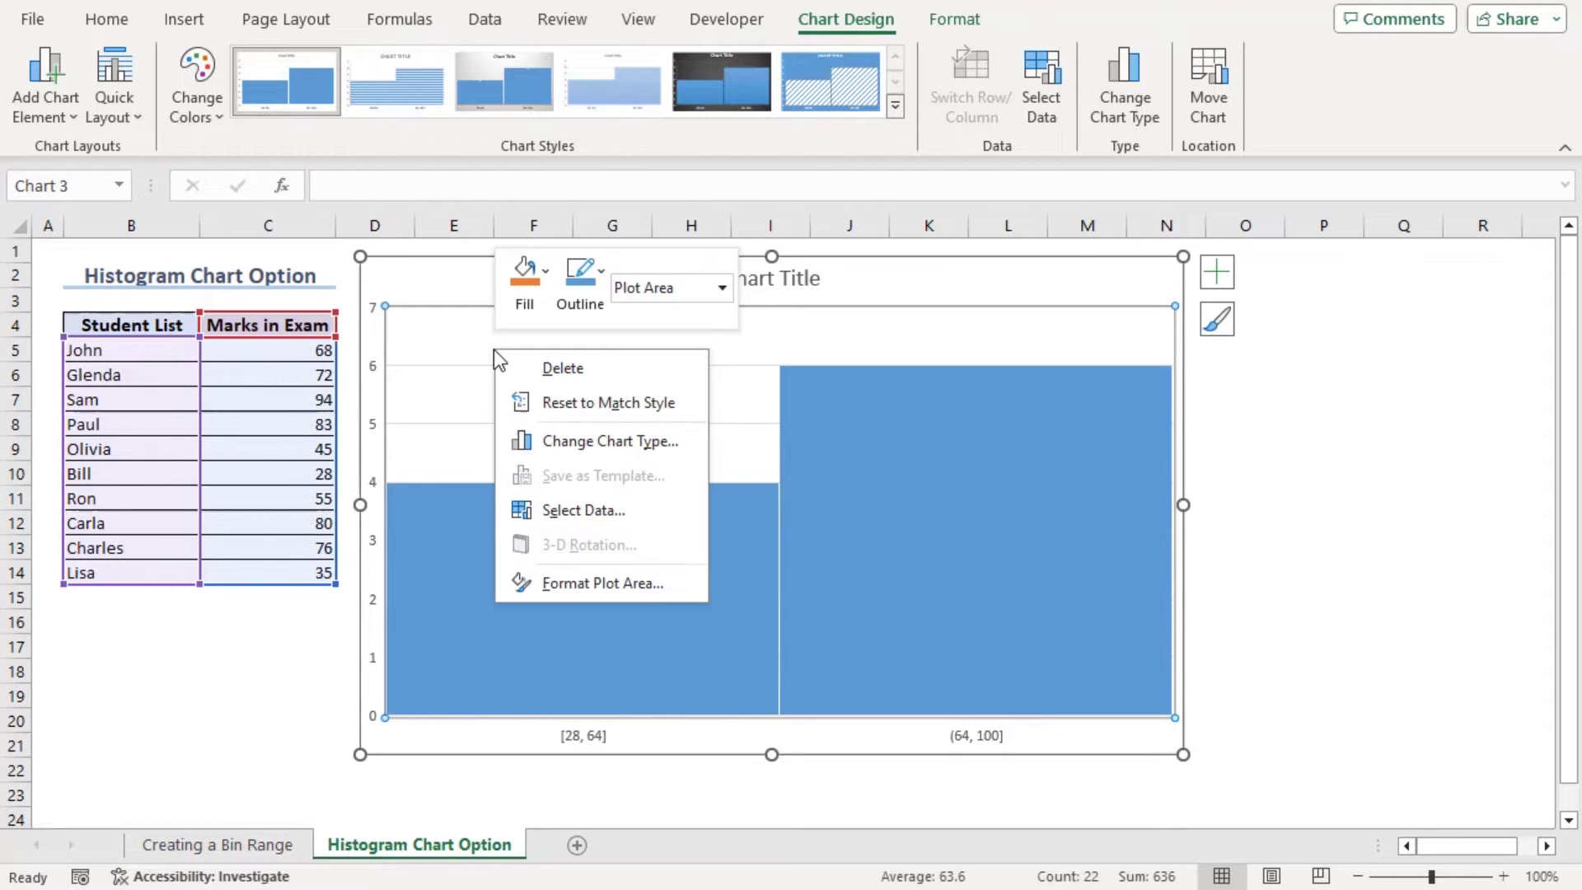
pyautogui.click(669, 584)
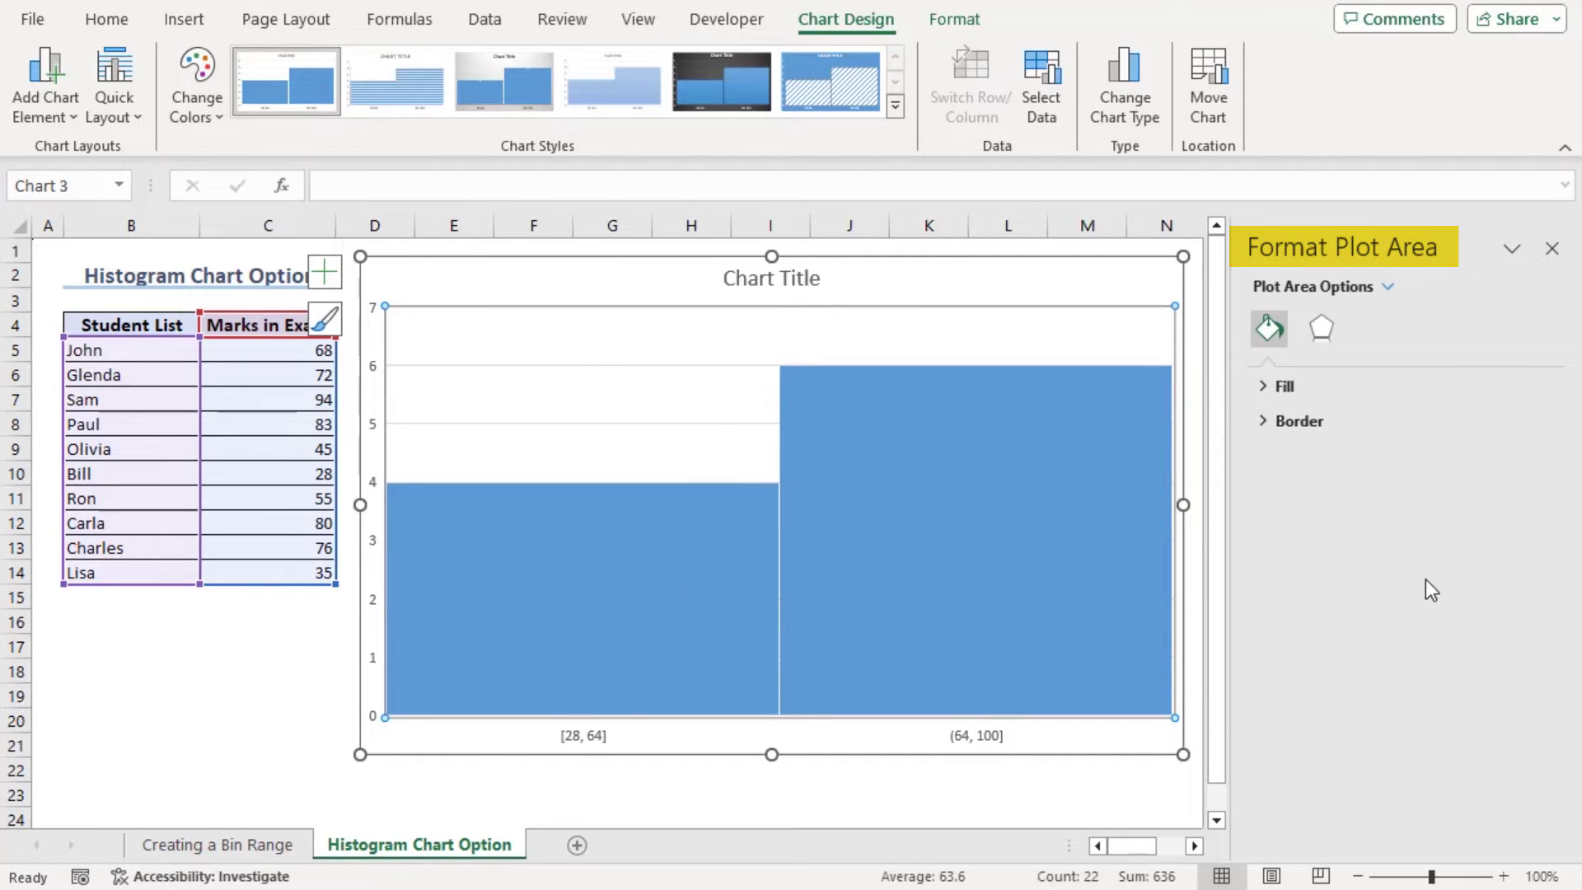
pyautogui.click(995, 737)
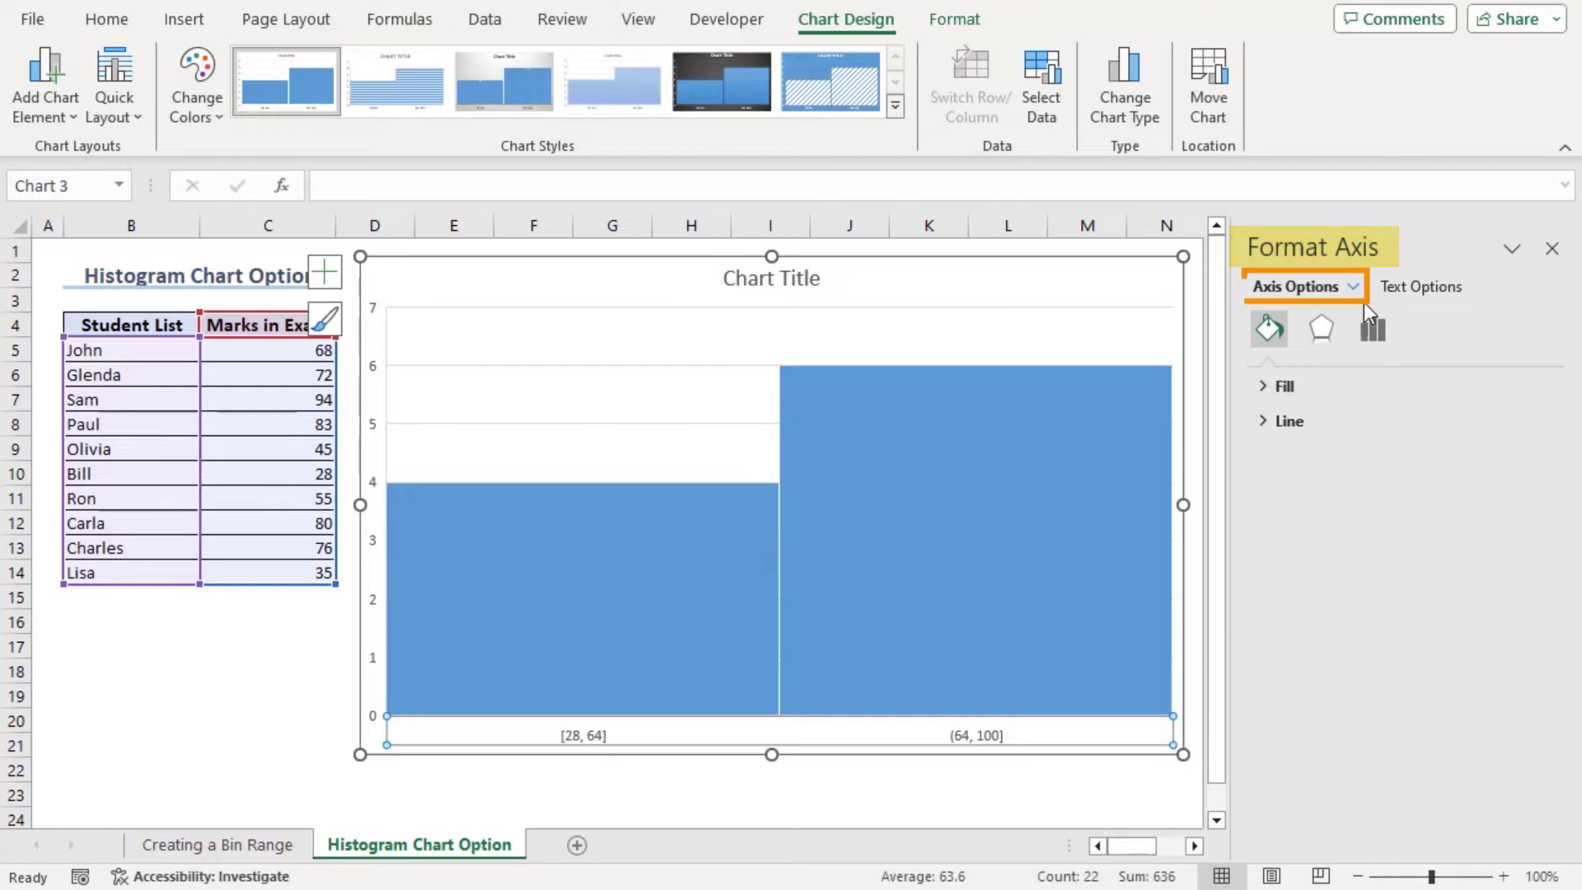
pyautogui.click(1374, 333)
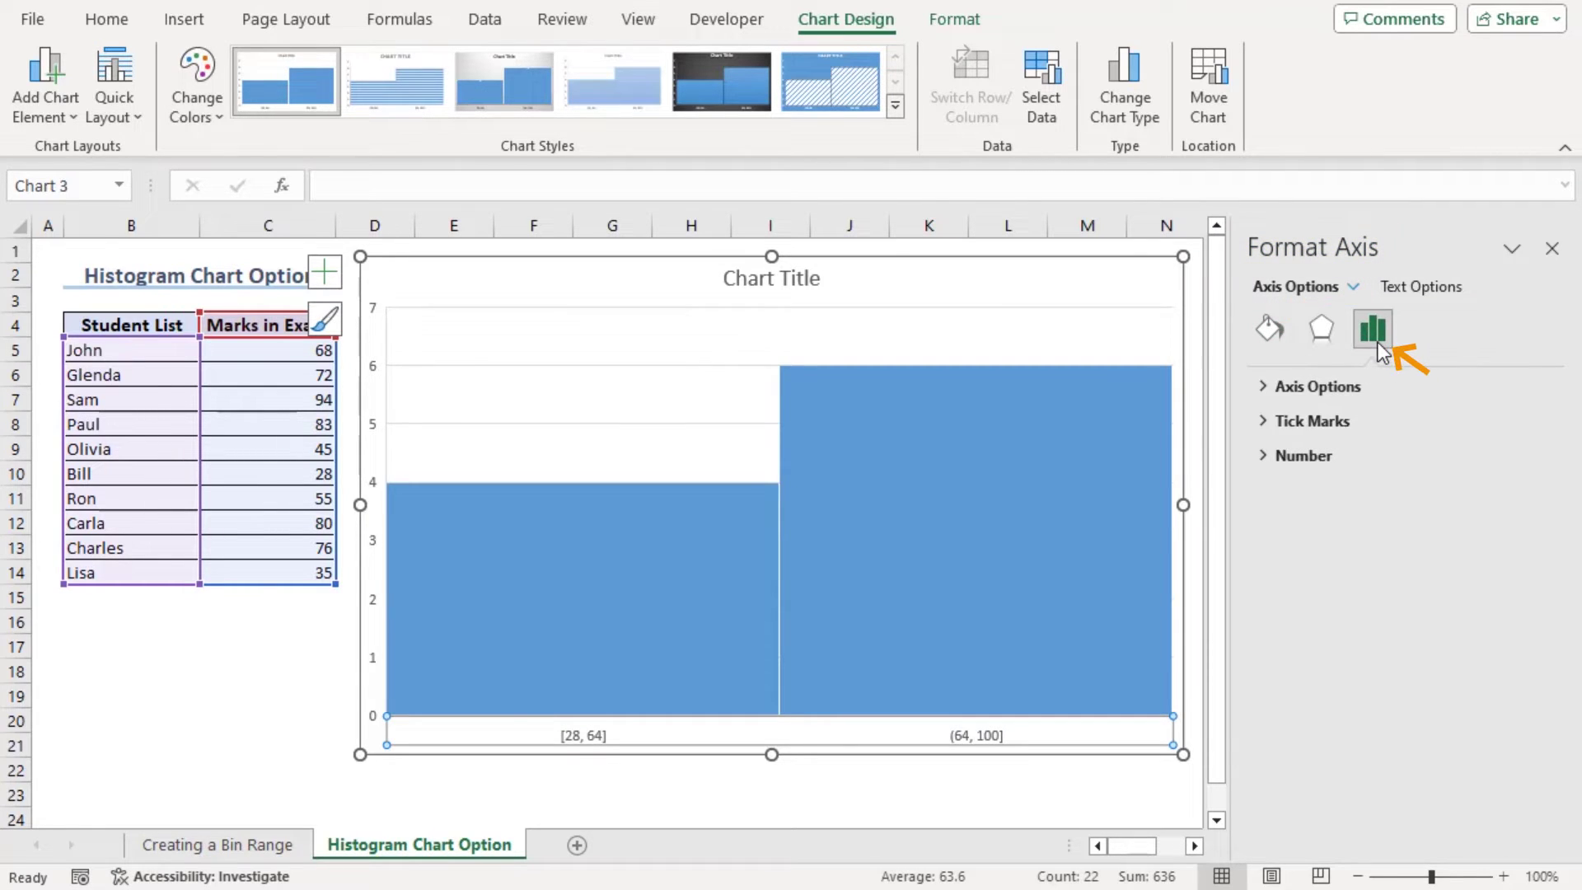
pyautogui.click(1298, 386)
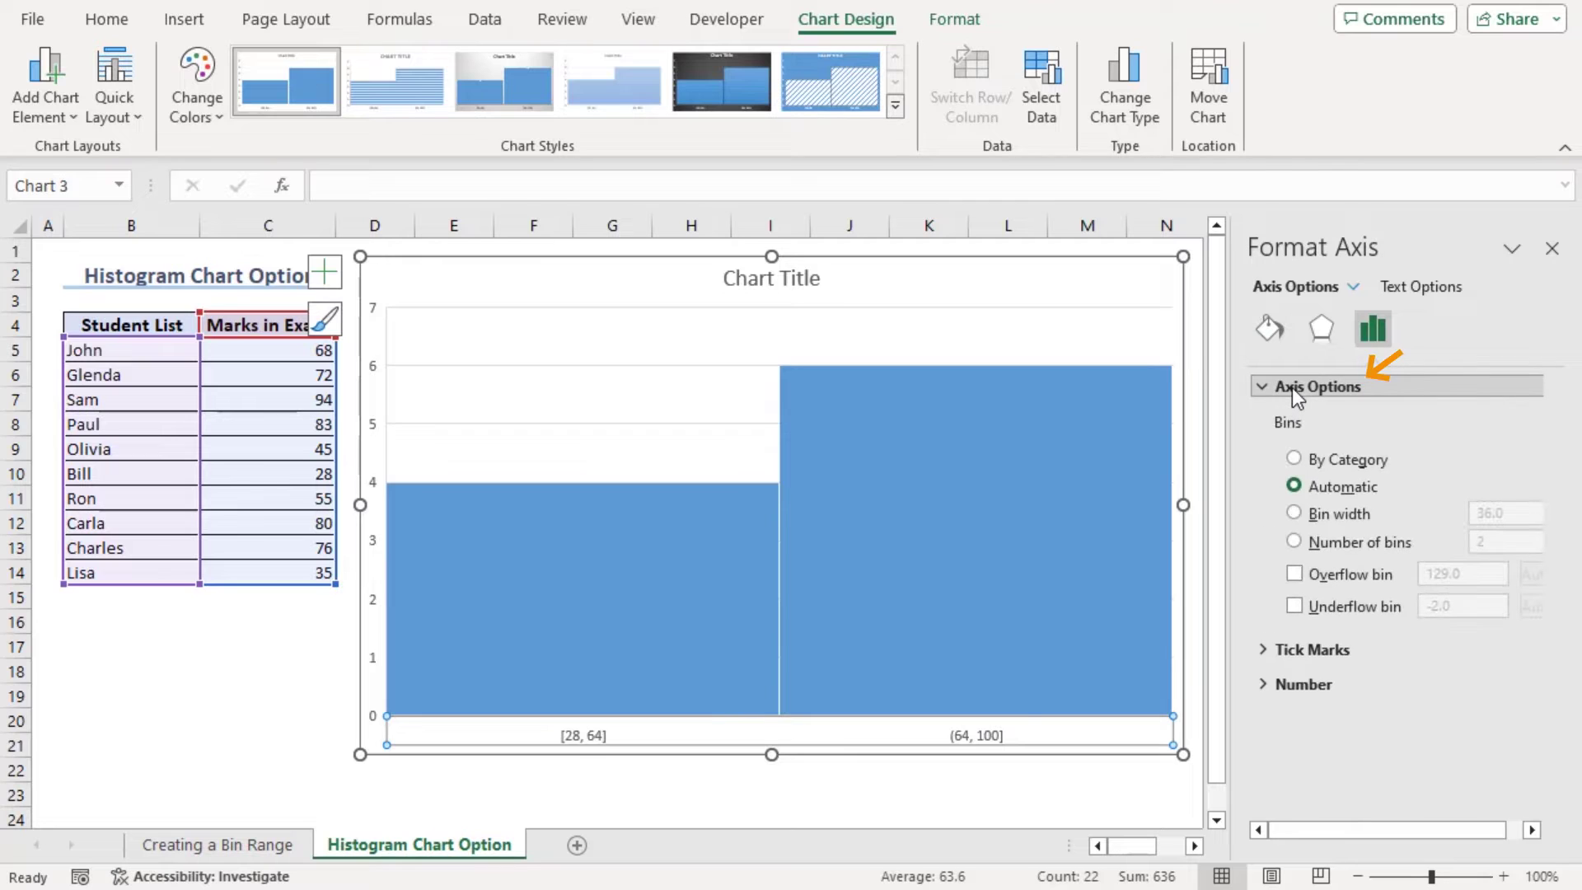
# - Set bin width 5, overflow bin 90 and underflow bin 20
pyautogui.click(1293, 512)
pyautogui.click(1512, 512)
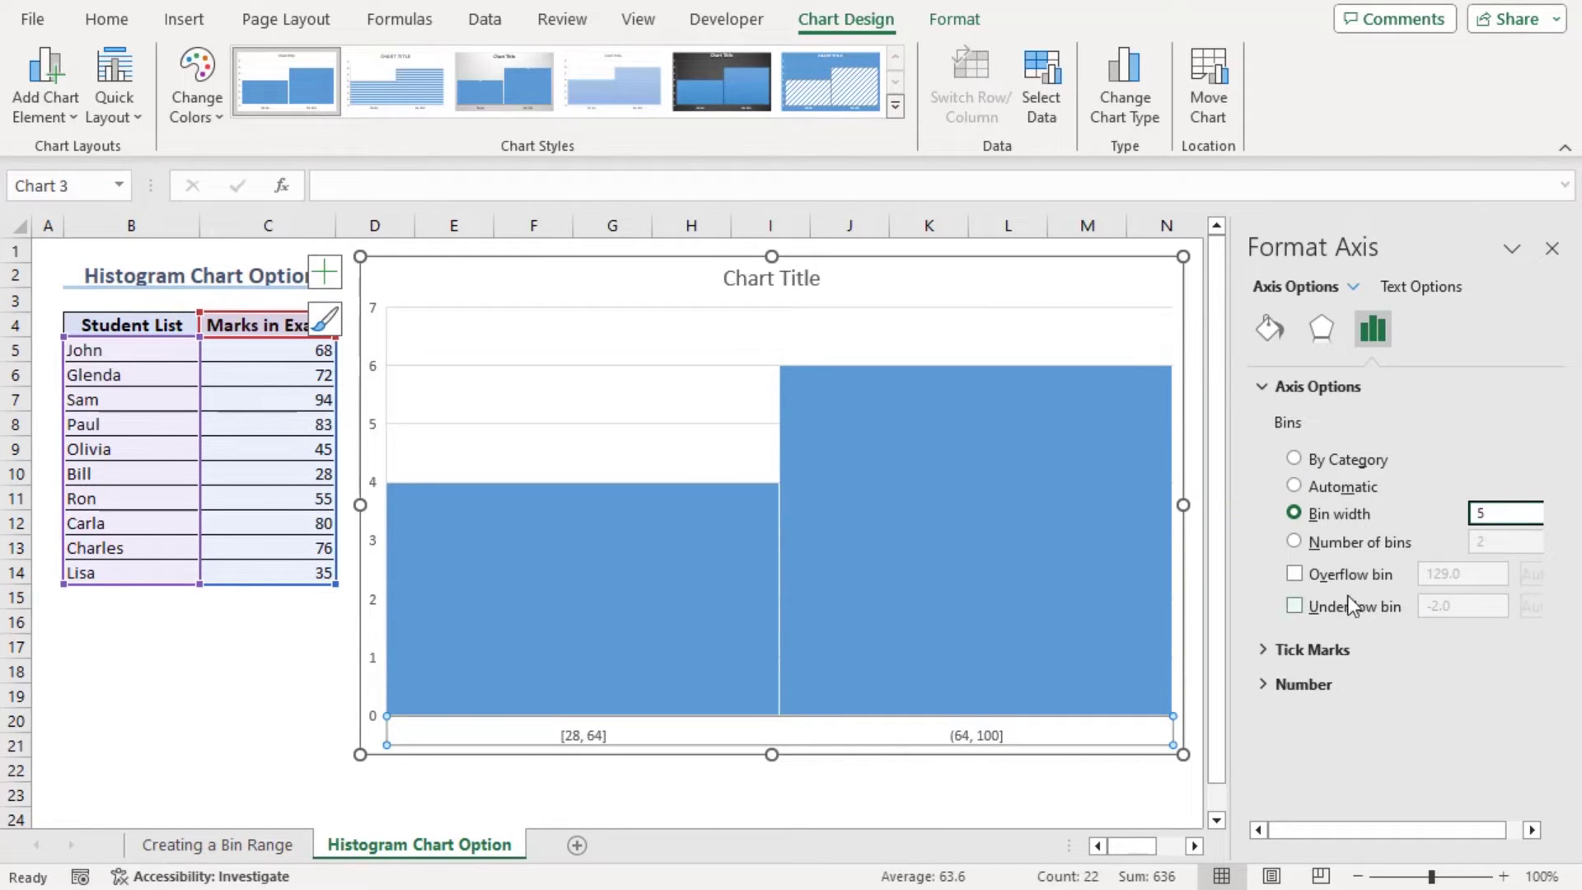
pyautogui.write('5')
pyautogui.click(1295, 573)
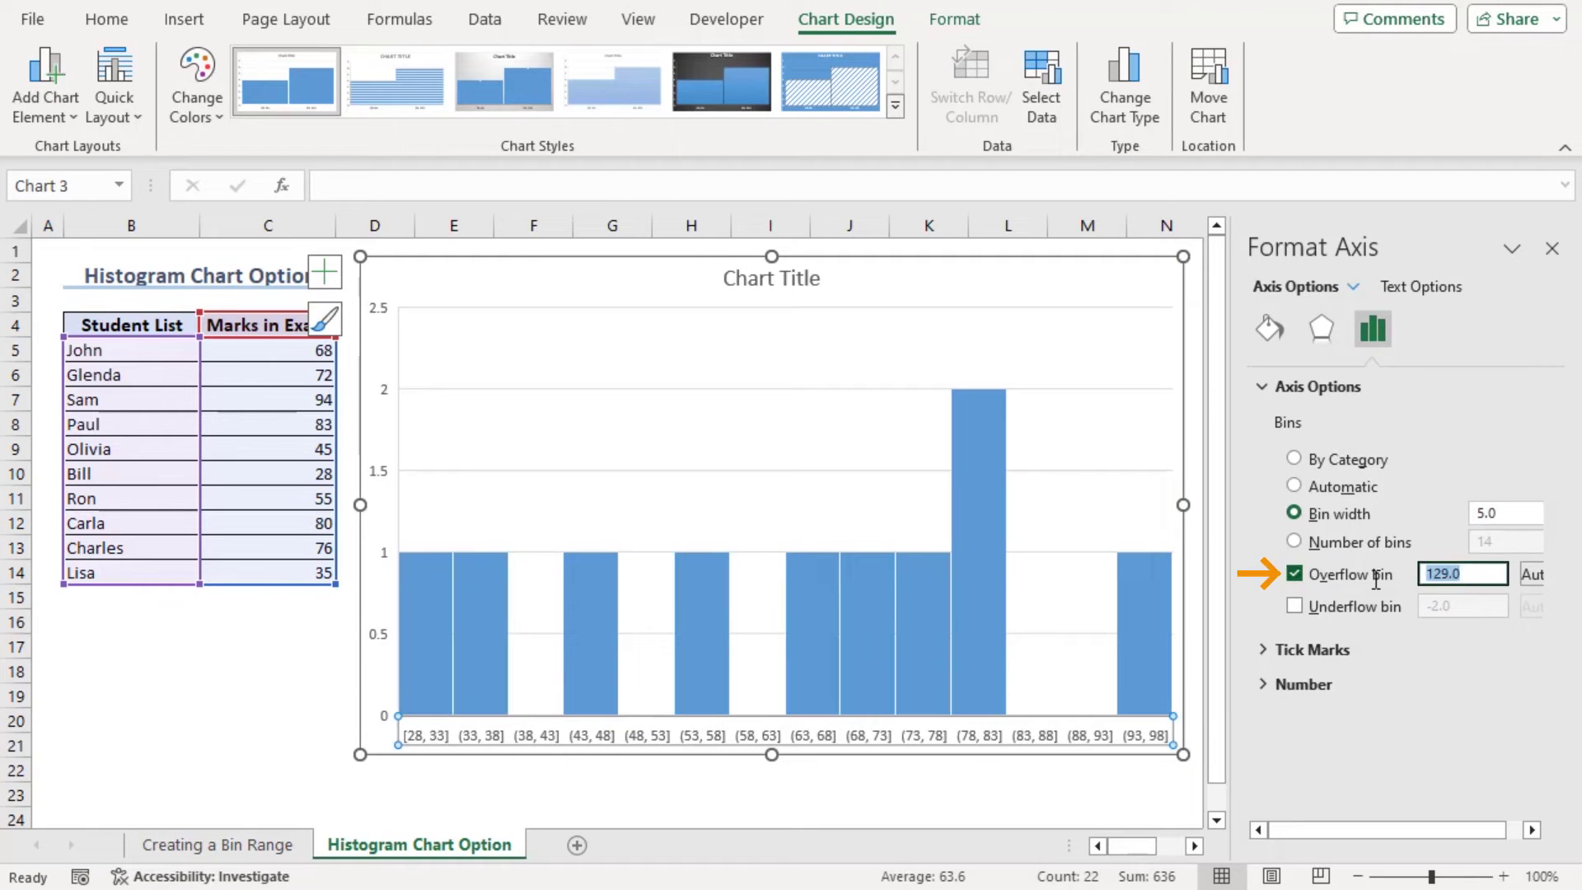
pyautogui.write('90')
pyautogui.click(1374, 608)
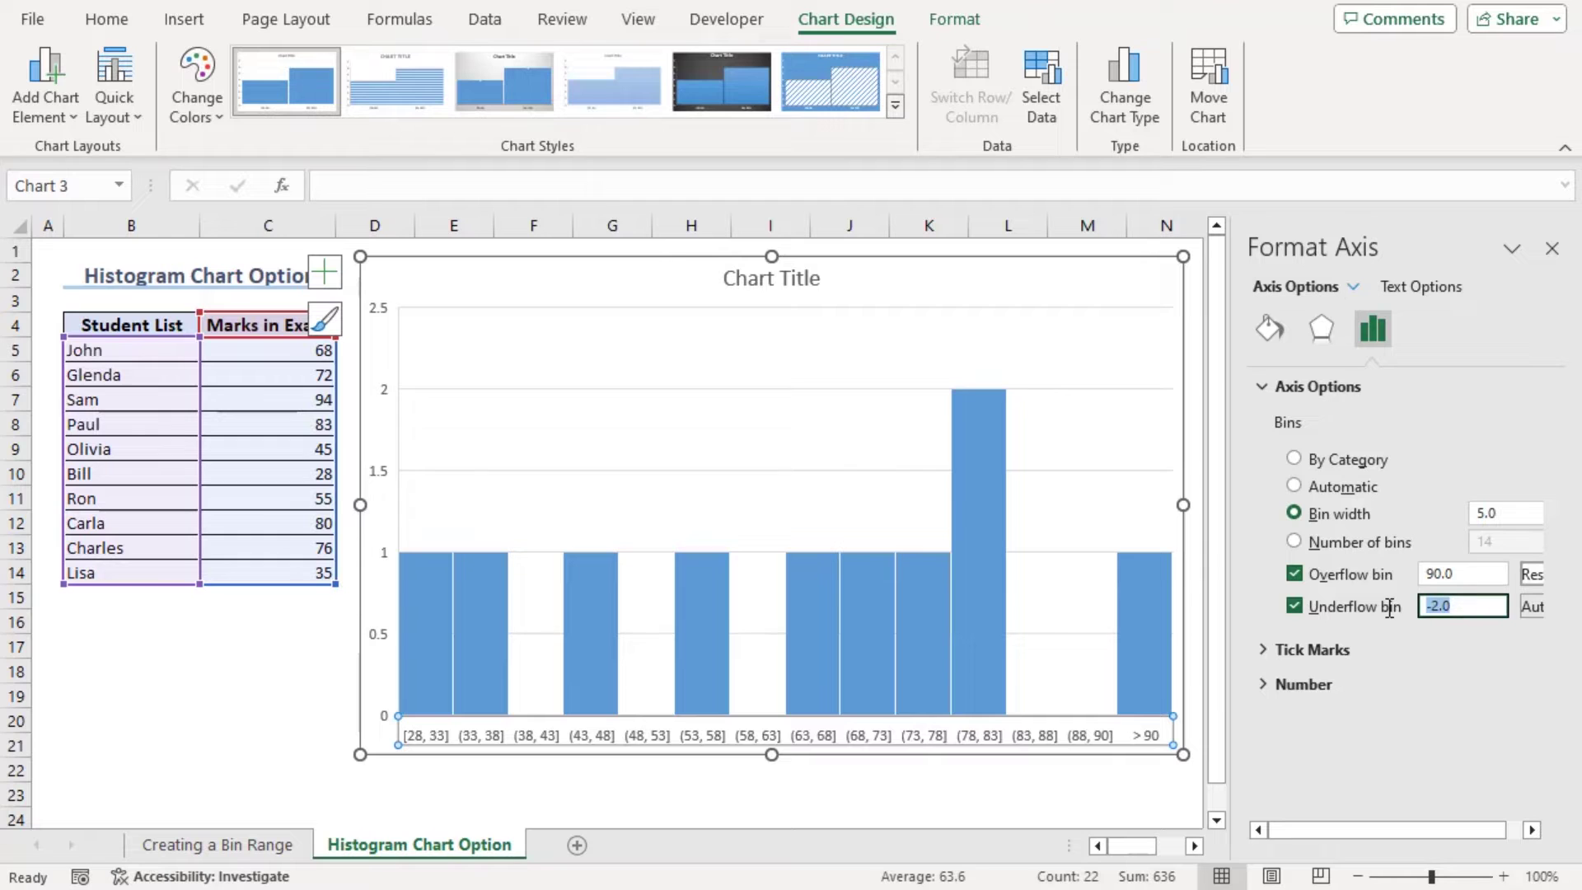
pyautogui.press('Return')
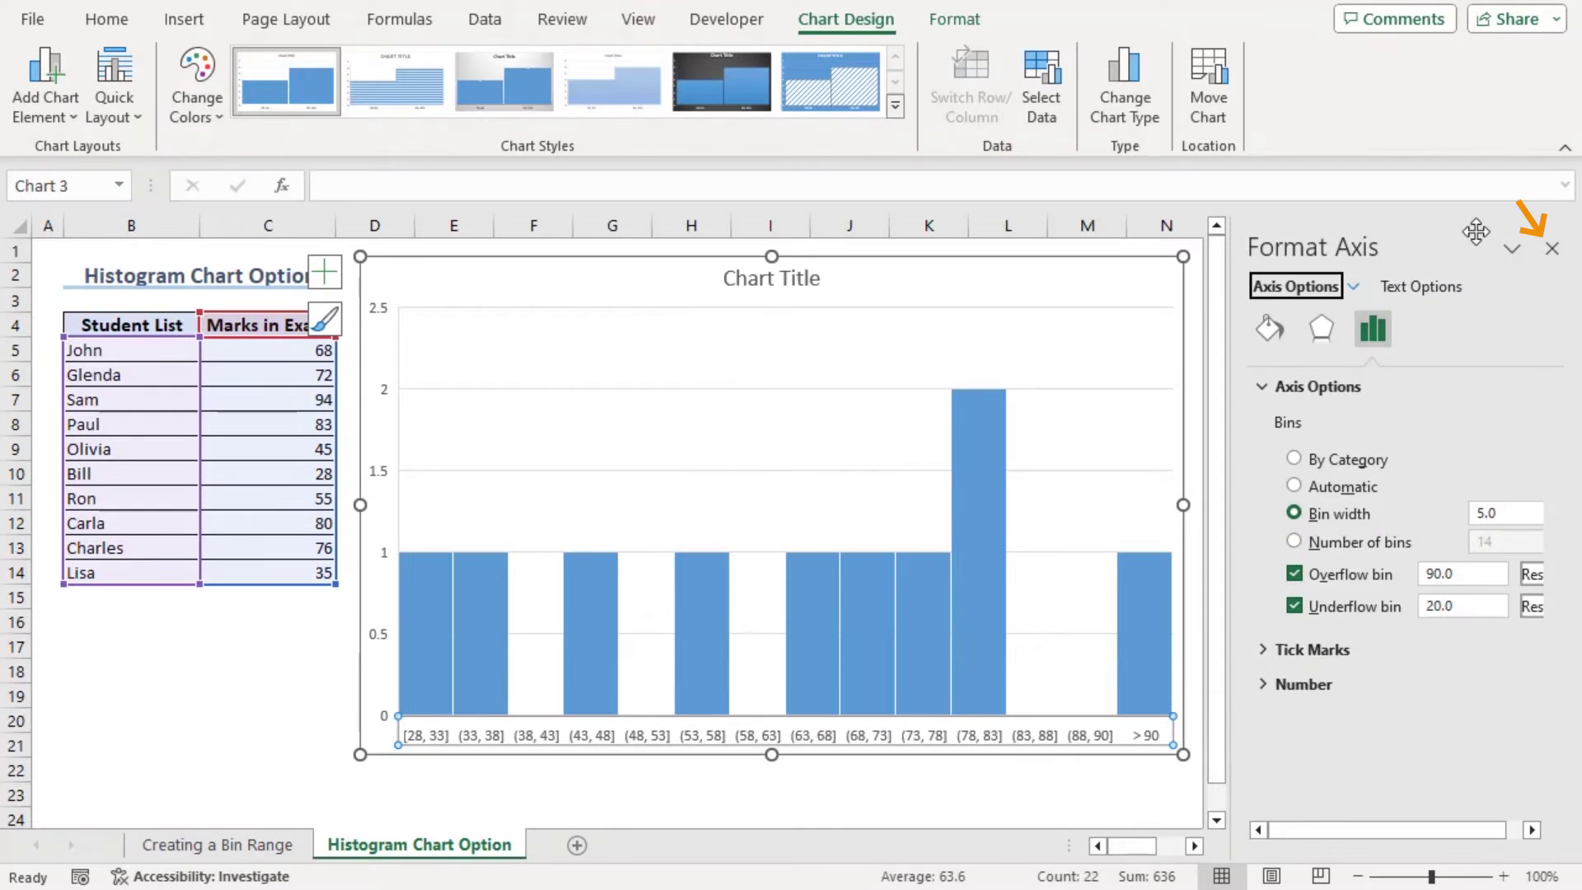
pyautogui.click(1552, 248)
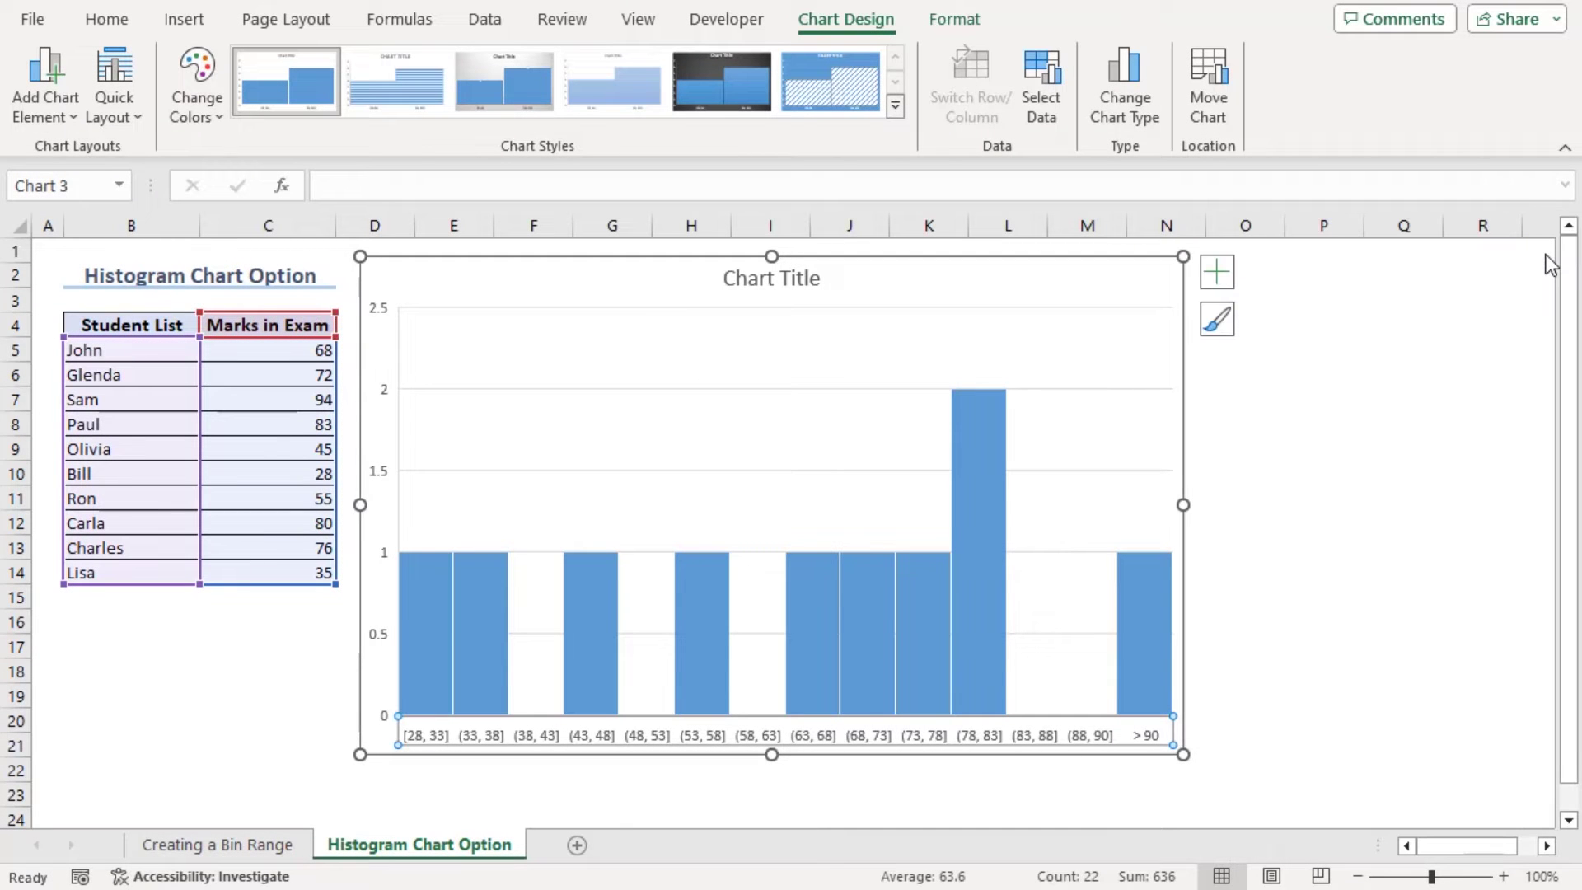
# - Add Outside End data labels showing each bin's count above its bar
pyautogui.rightClick(987, 438)
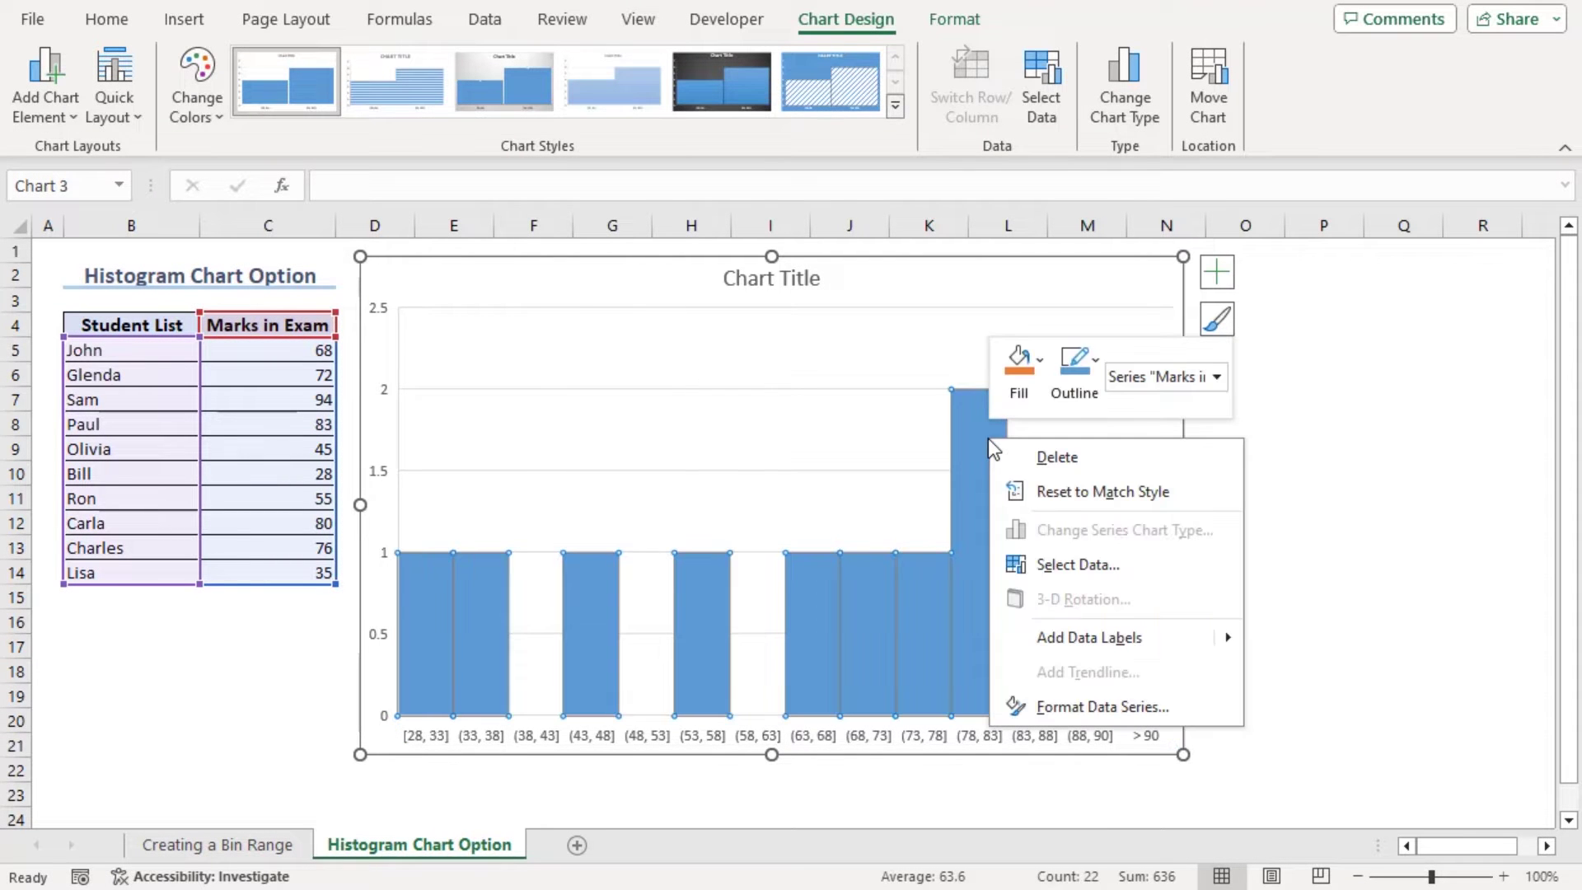
pyautogui.click(62, 117)
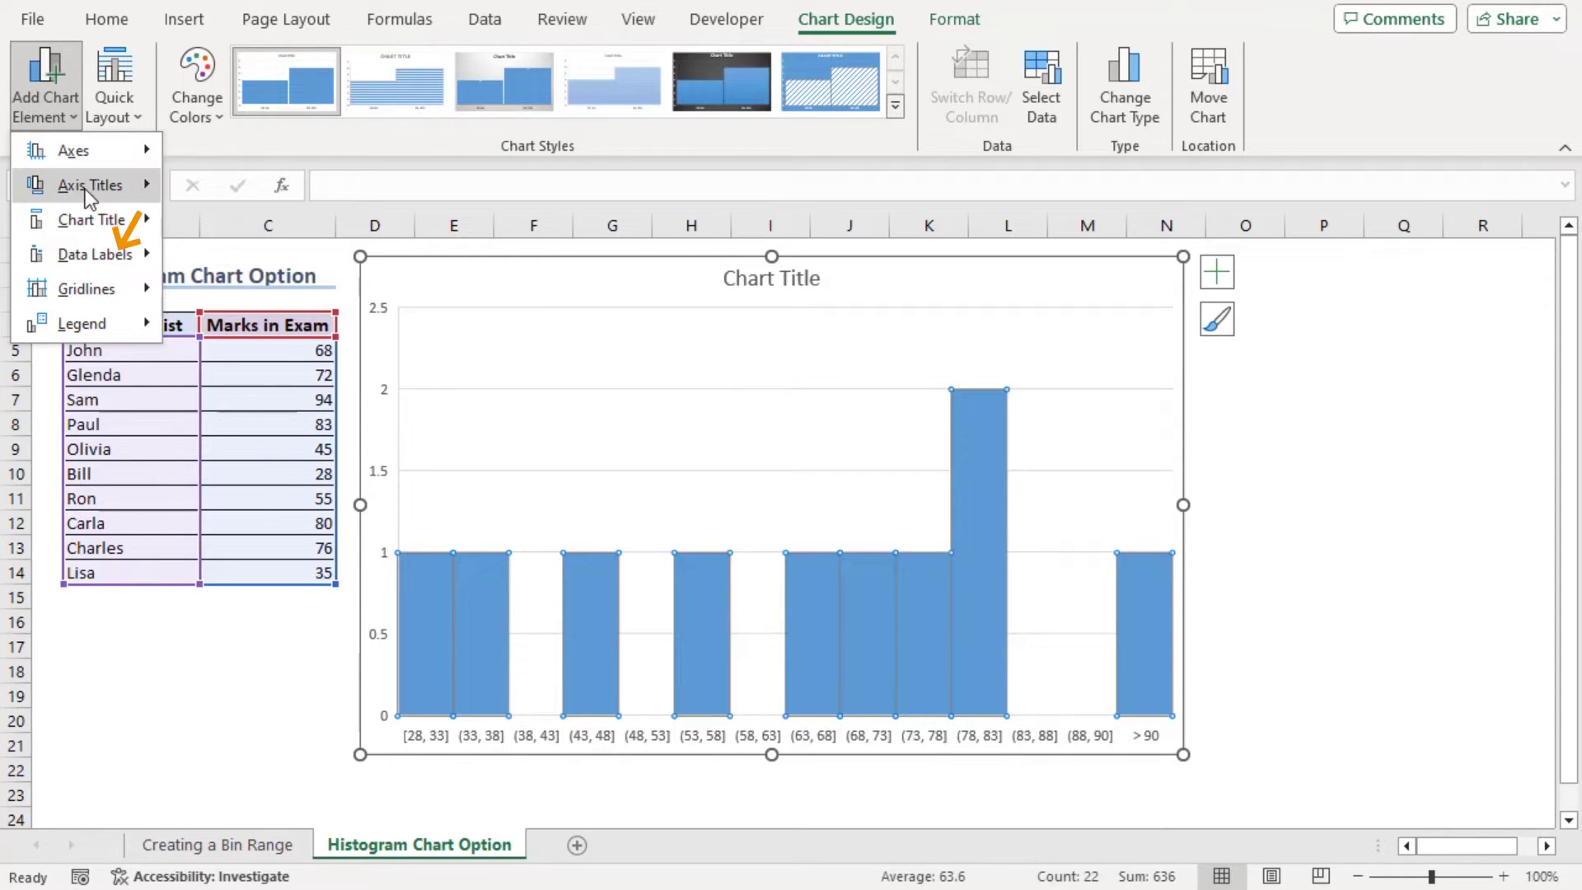
pyautogui.moveTo(104, 254)
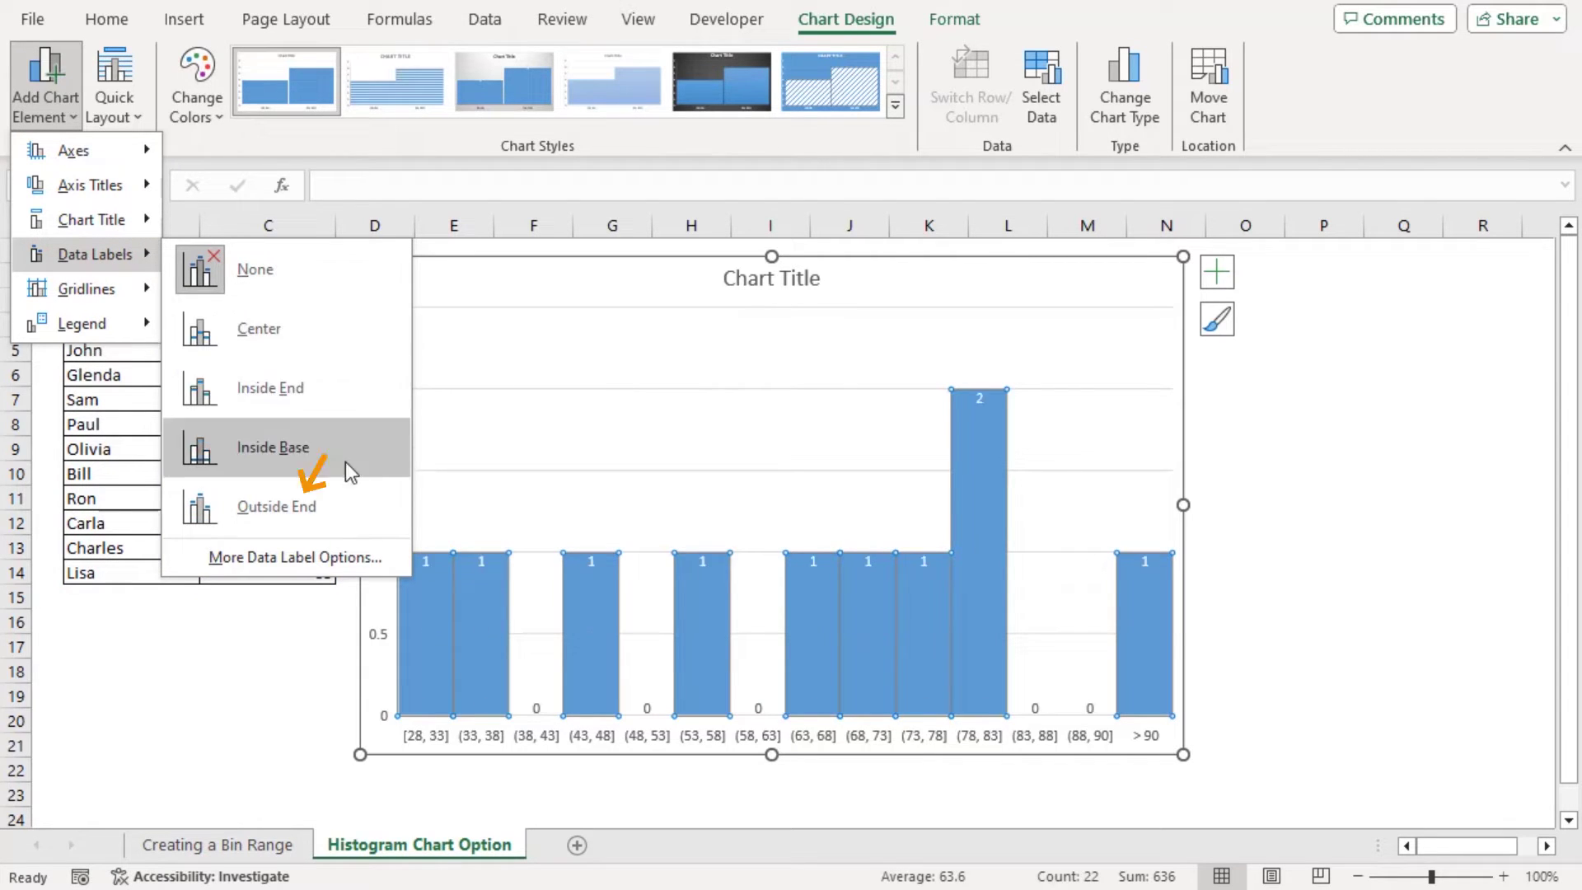
pyautogui.click(343, 500)
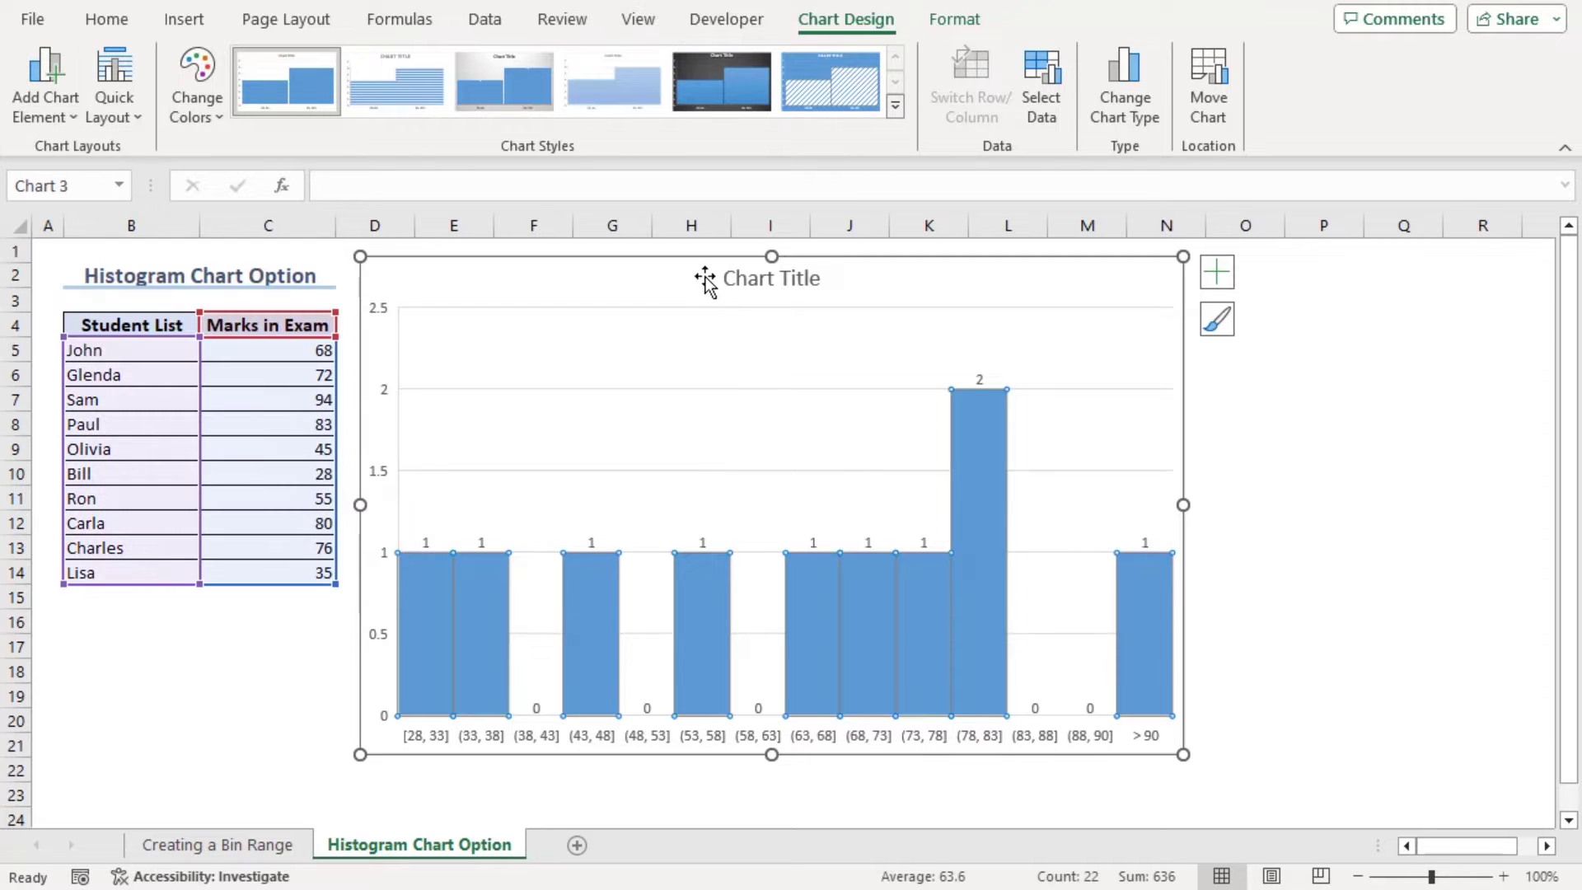
pyautogui.click(757, 284)
# - Rename the chart title to 'Histogram'
pyautogui.tripleClick(759, 284)
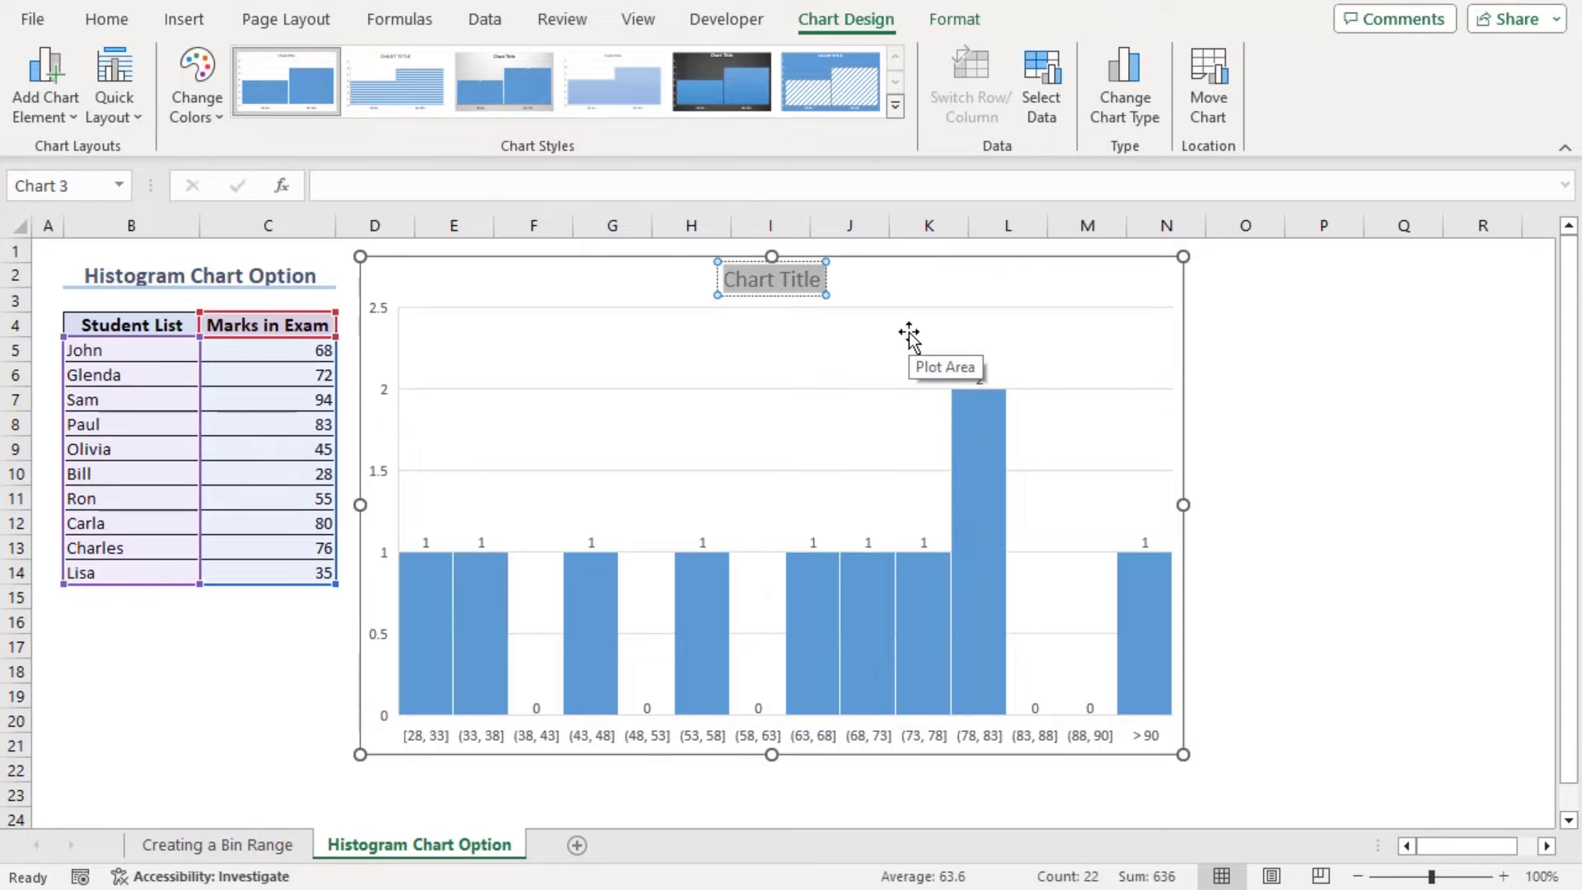
pyautogui.write('Histogram')
pyautogui.click(1164, 282)
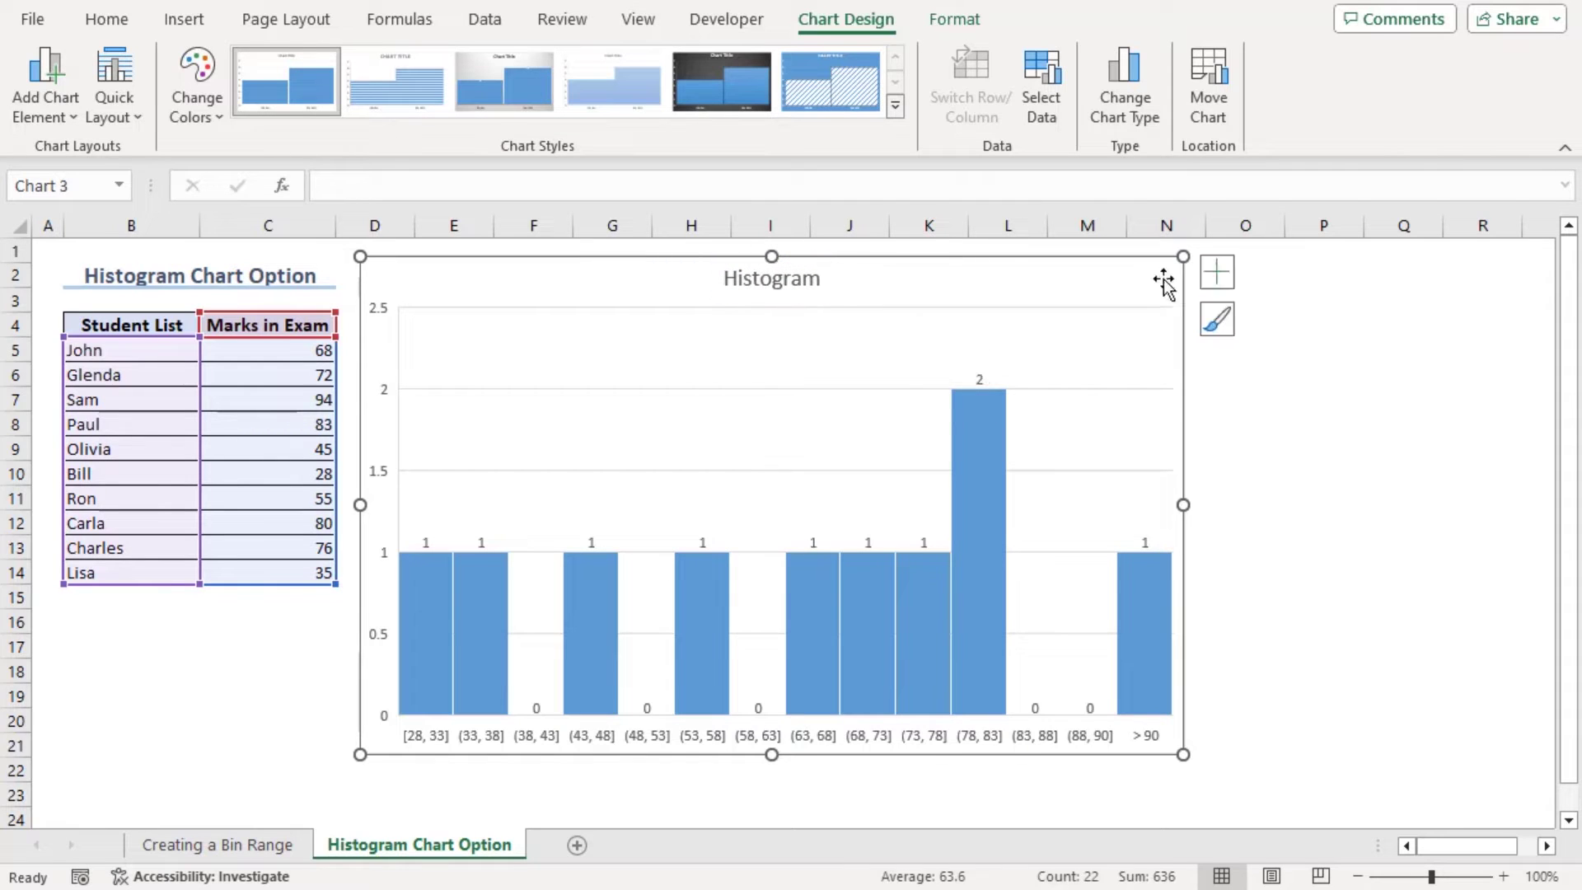
# - Add axis titles 'Student Number' on the vertical axis and 'Marks in Exam' on the horizontal
pyautogui.click(1228, 274)
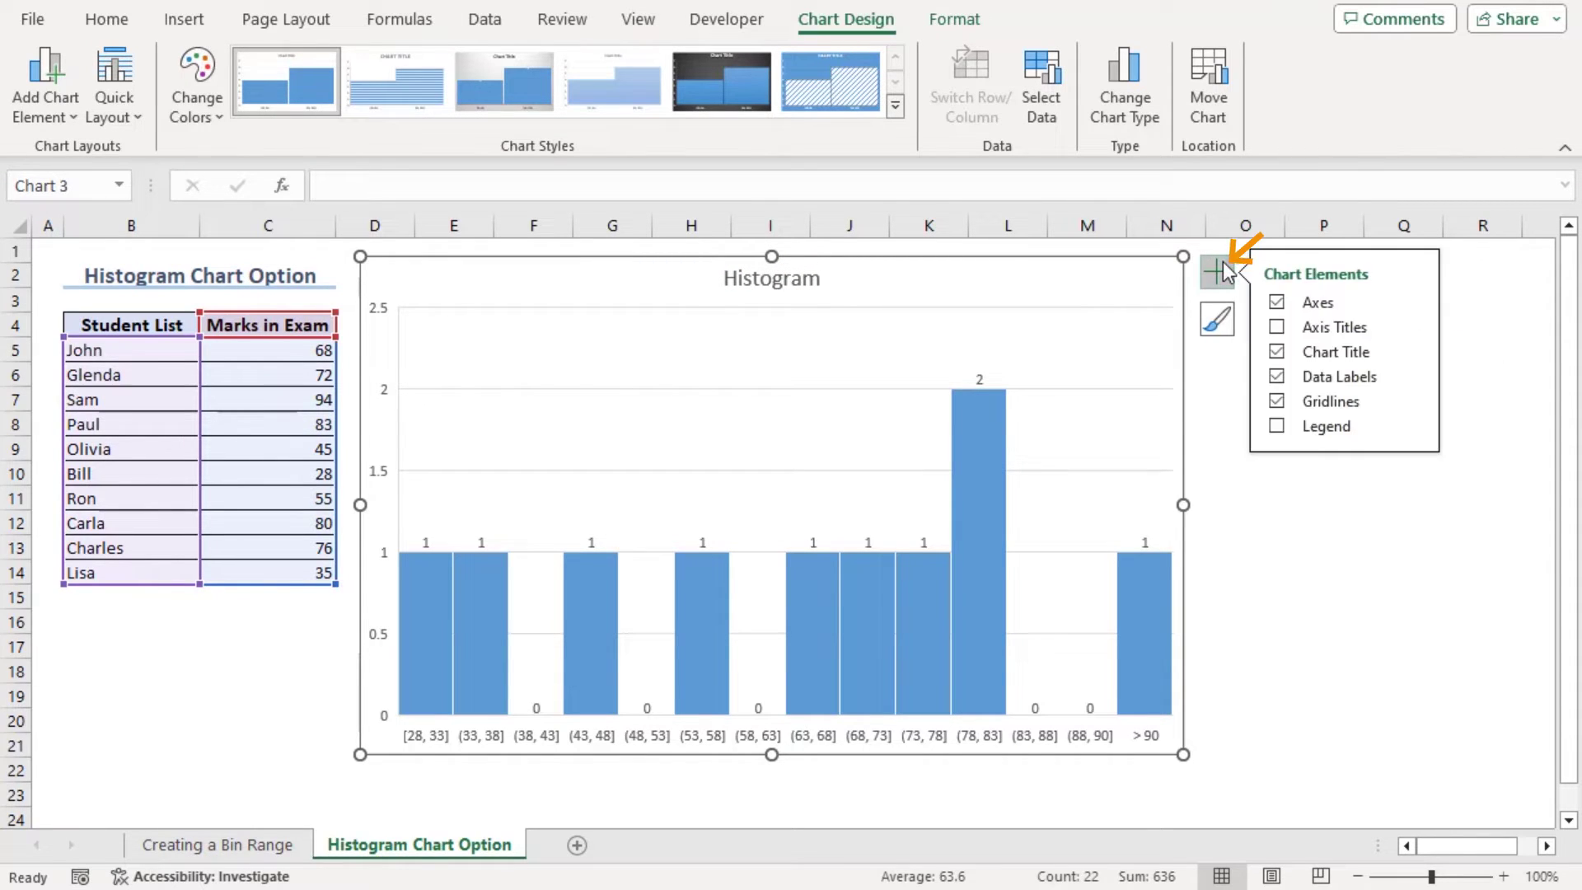
pyautogui.click(1276, 328)
pyautogui.click(382, 511)
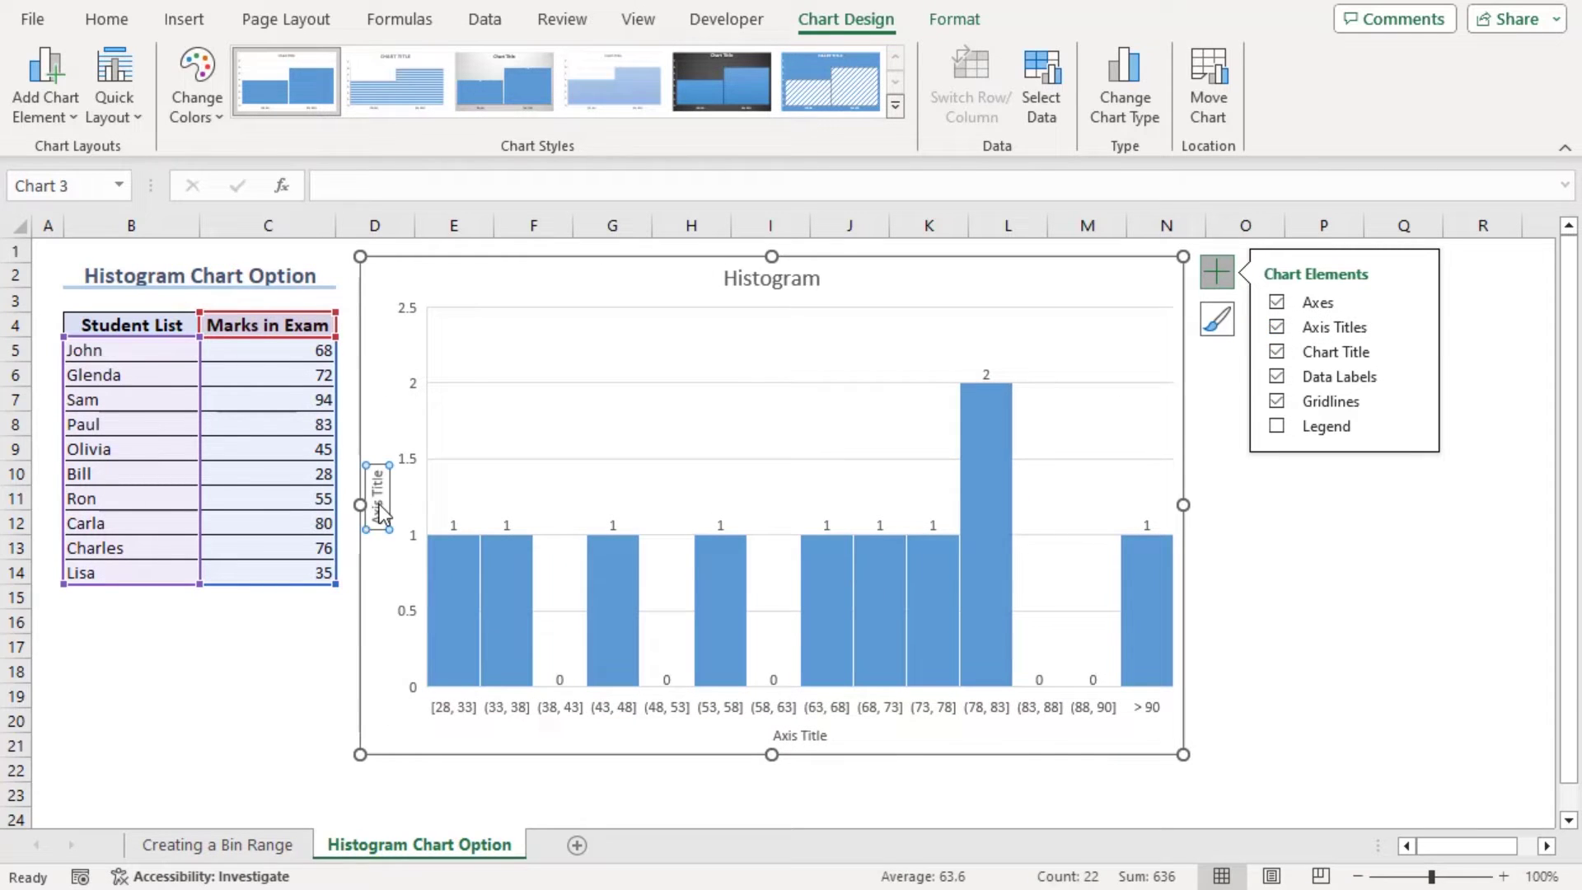
pyautogui.doubleClick(382, 511)
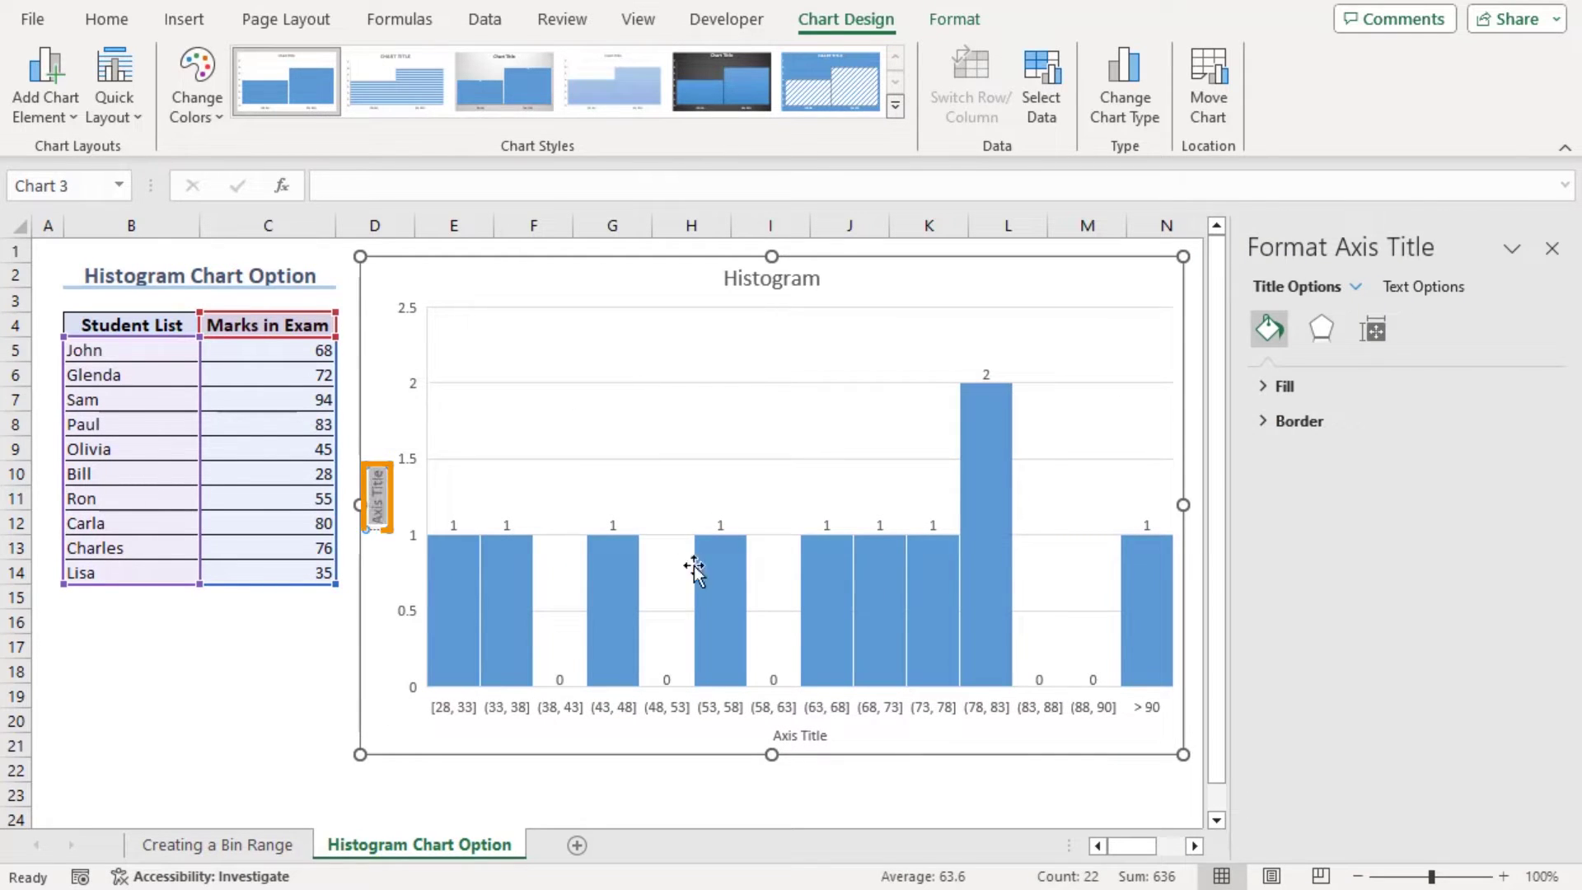
pyautogui.write('Stude')
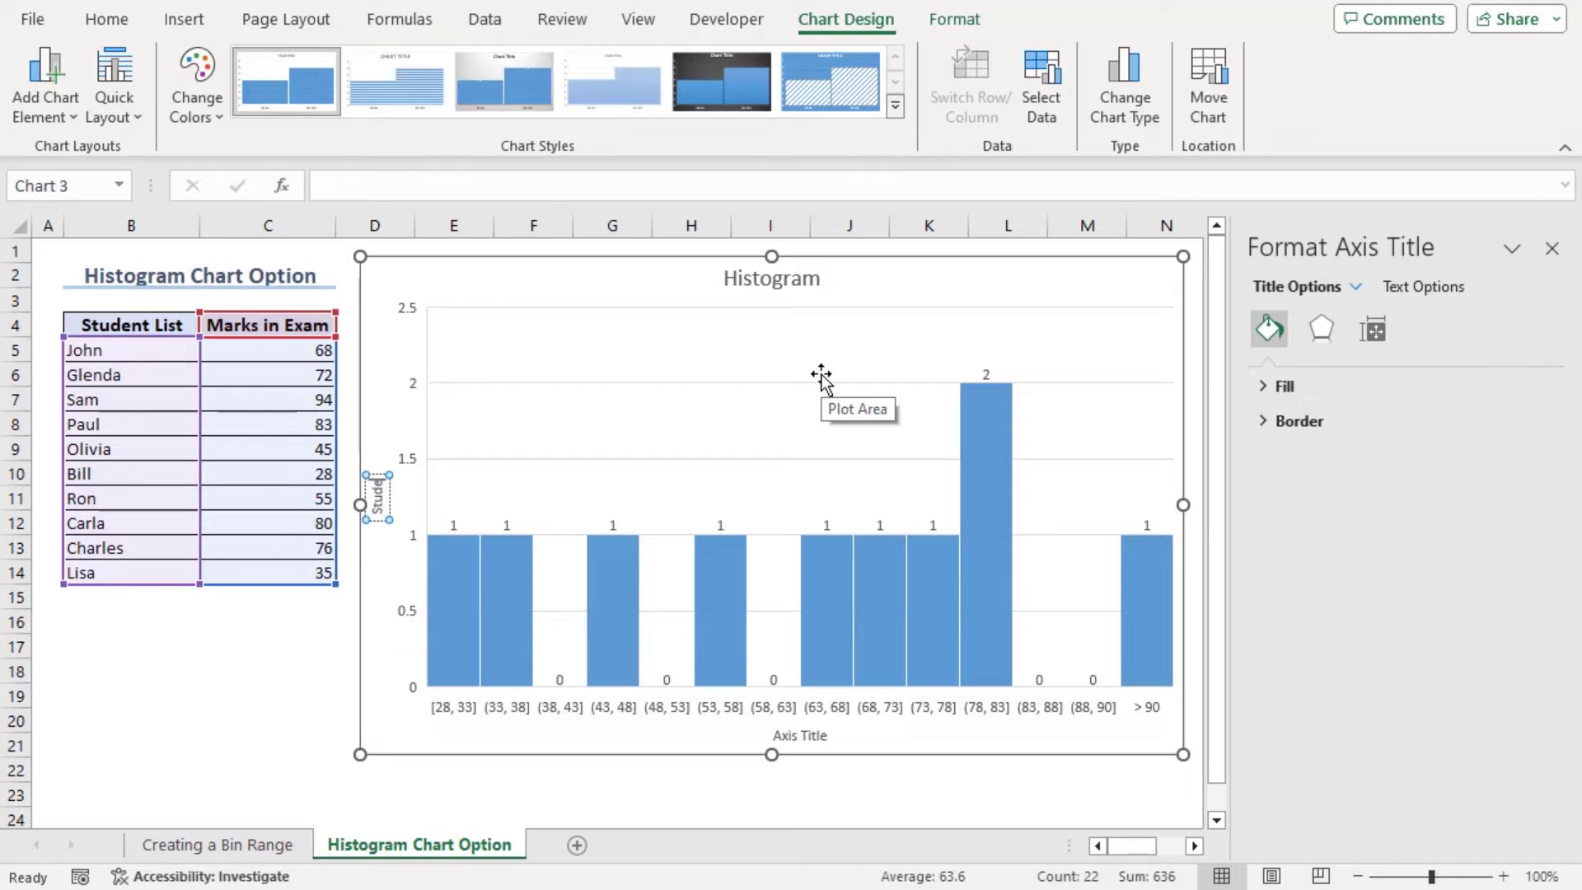
pyautogui.write('nt Number')
pyautogui.click(822, 735)
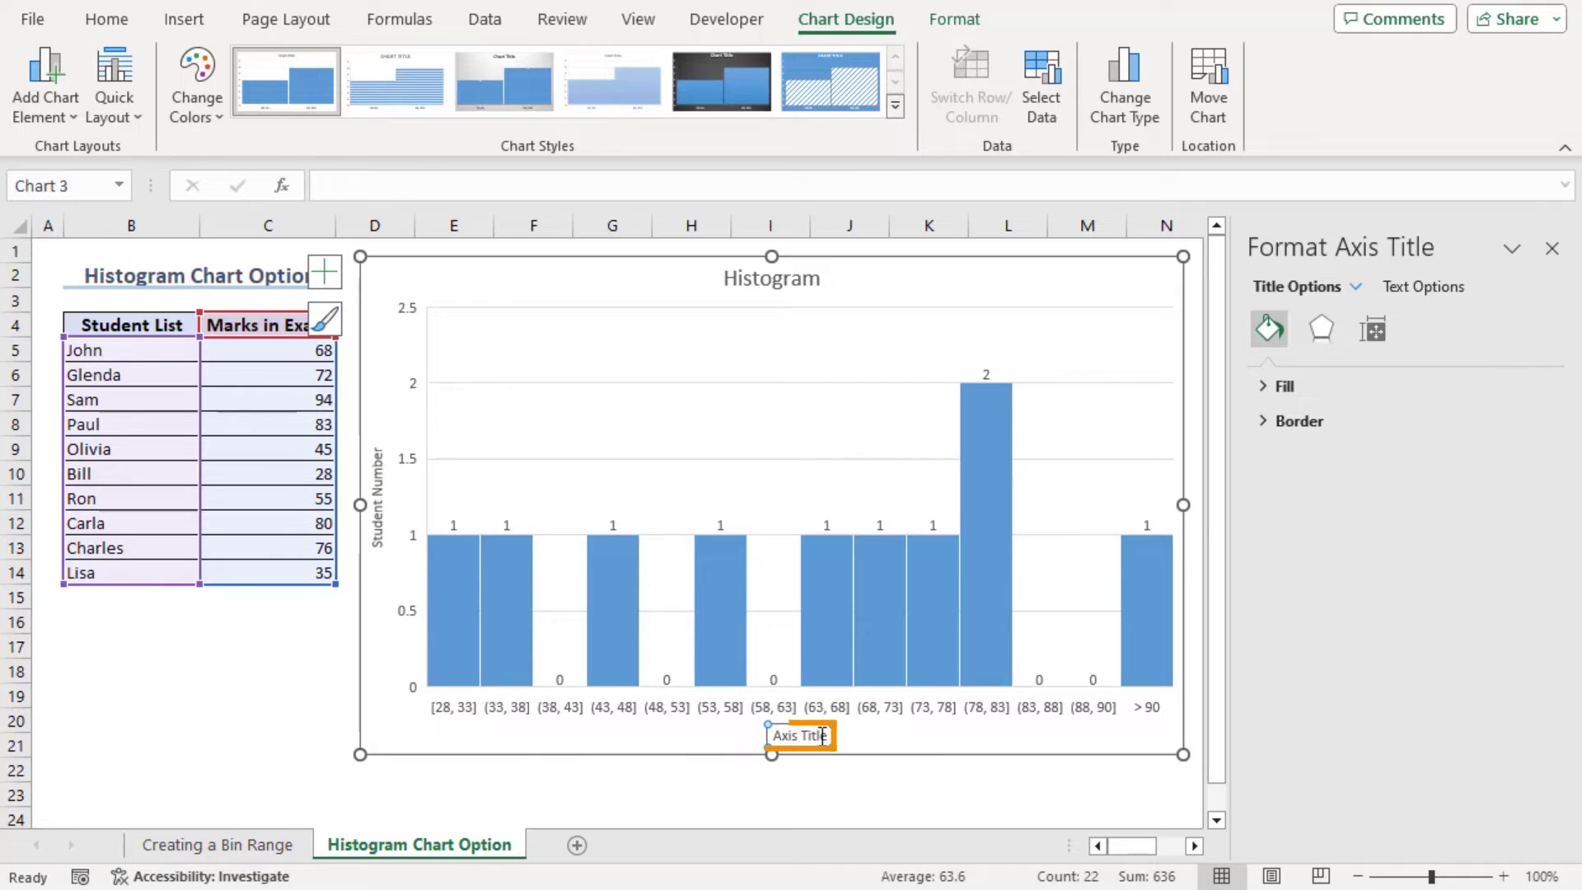
pyautogui.tripleClick(822, 735)
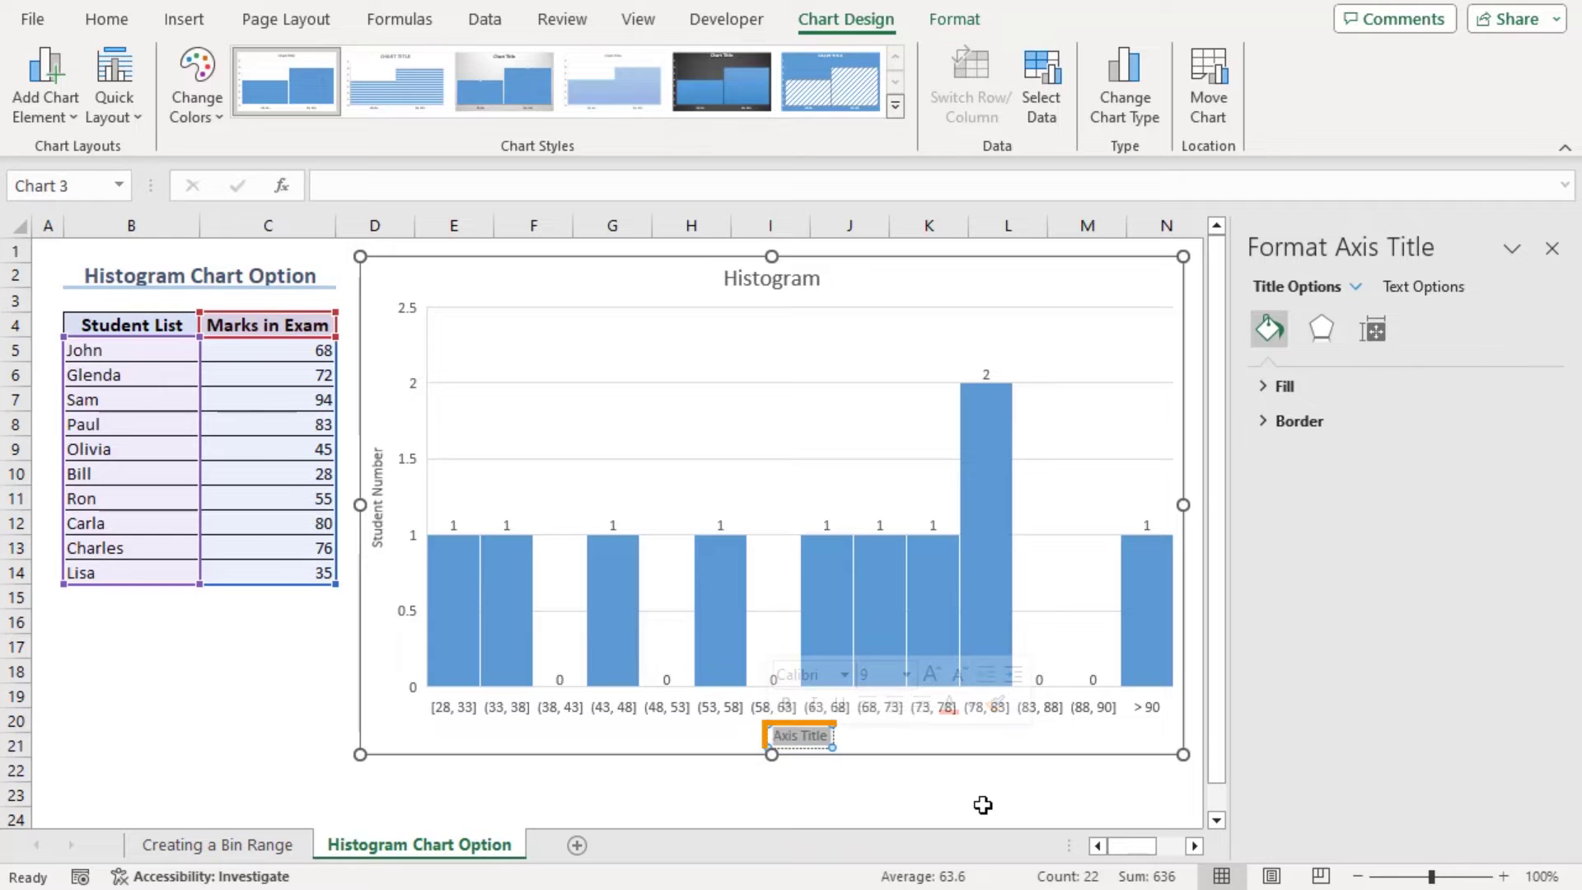
pyautogui.write('Marks in E')
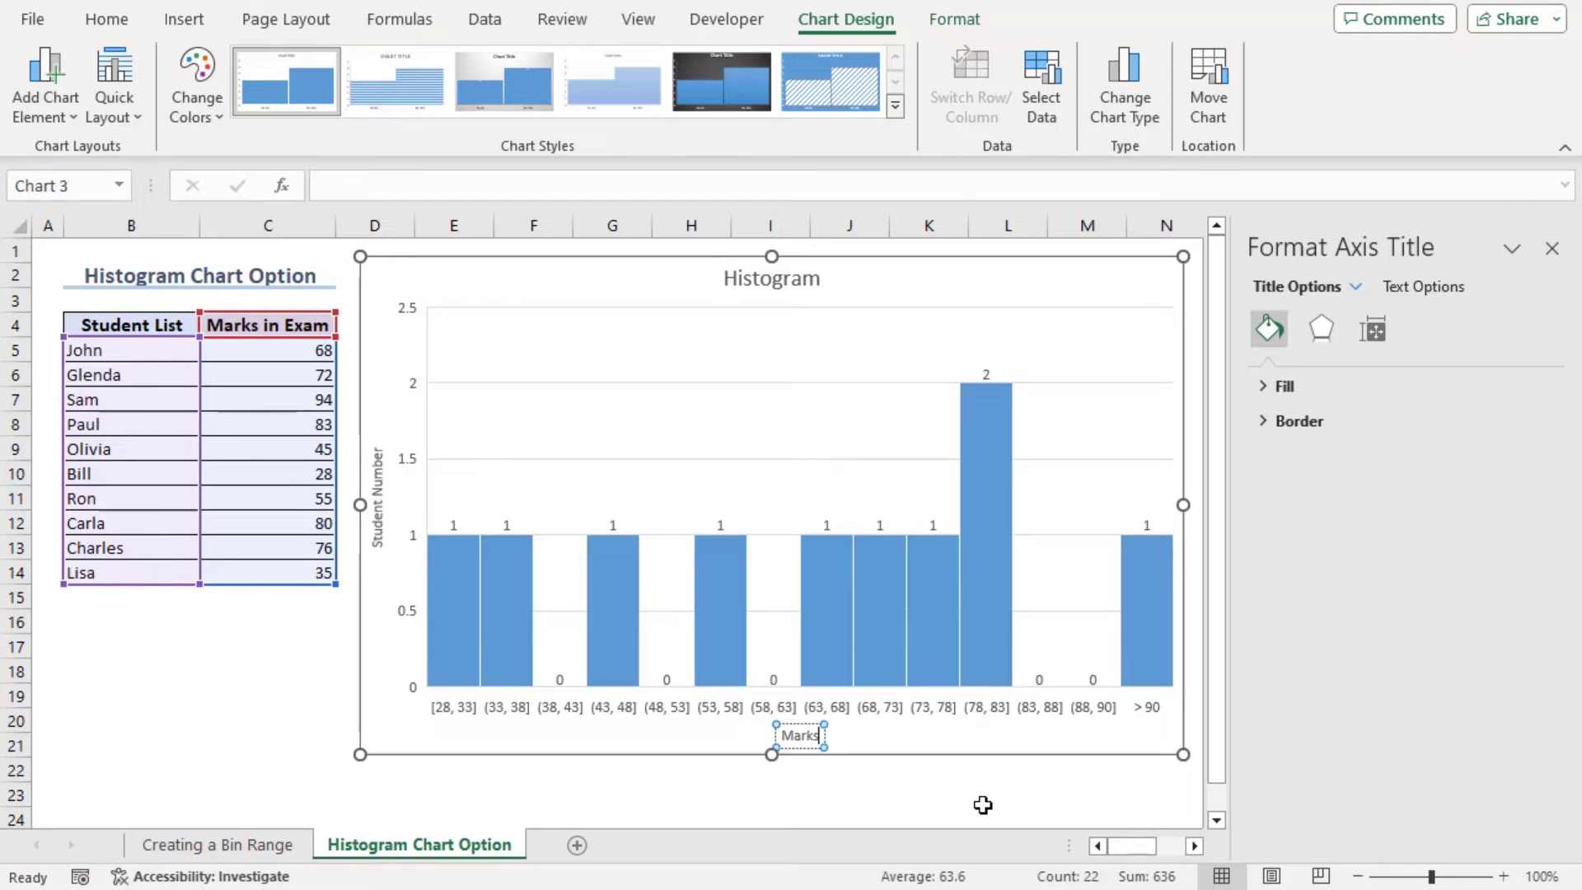
pyautogui.write('xam')
pyautogui.click(274, 733)
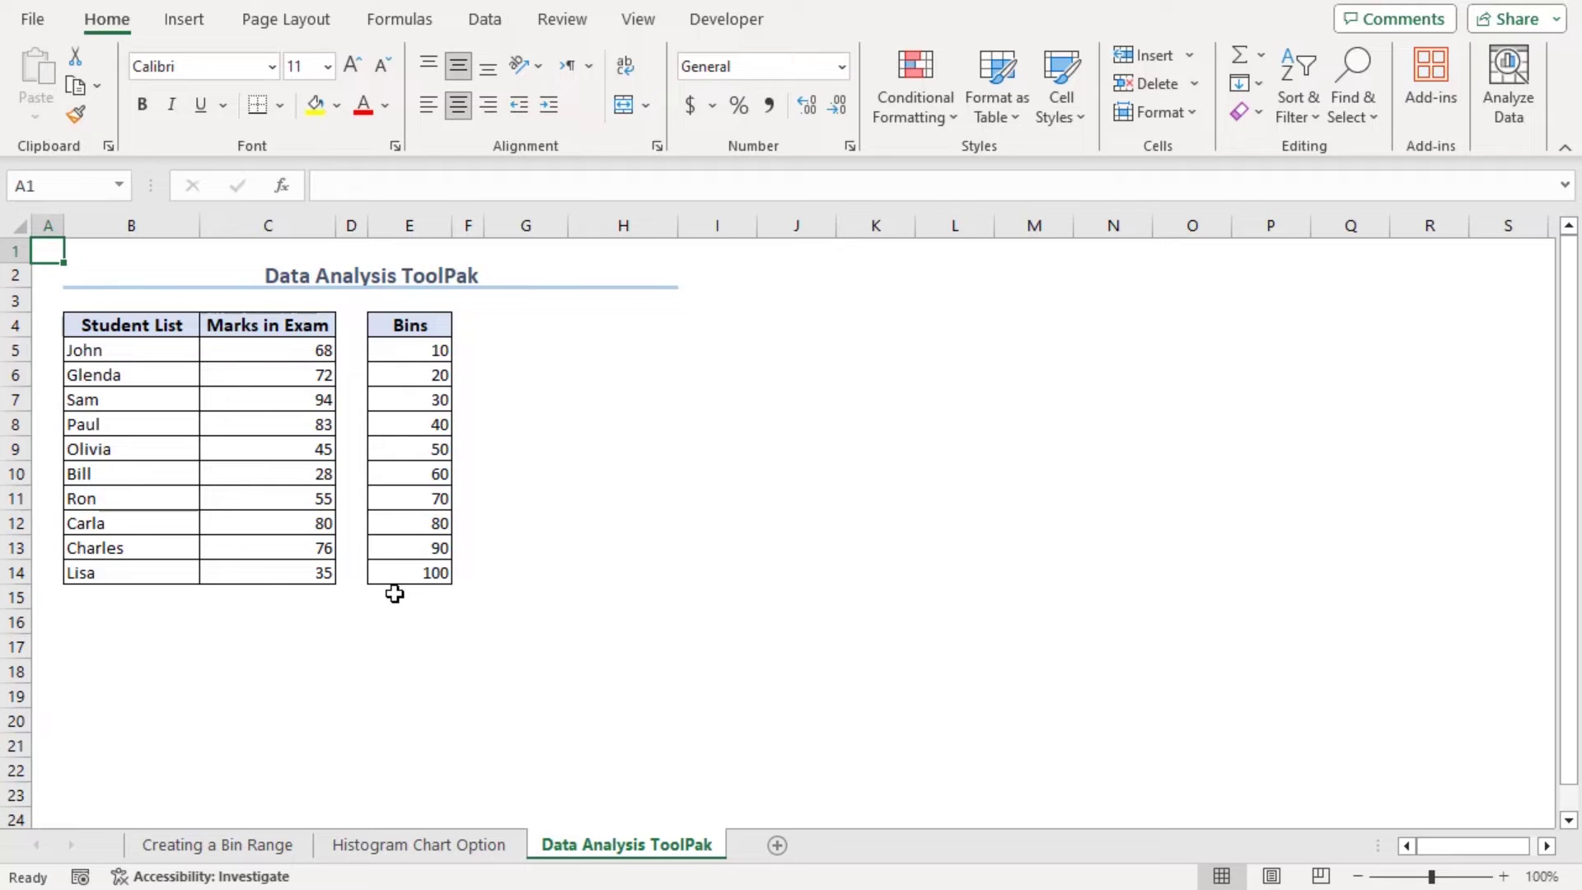
# - Show the Data ribbon commands on the Data Analysis ToolPak sheet
pyautogui.click(484, 19)
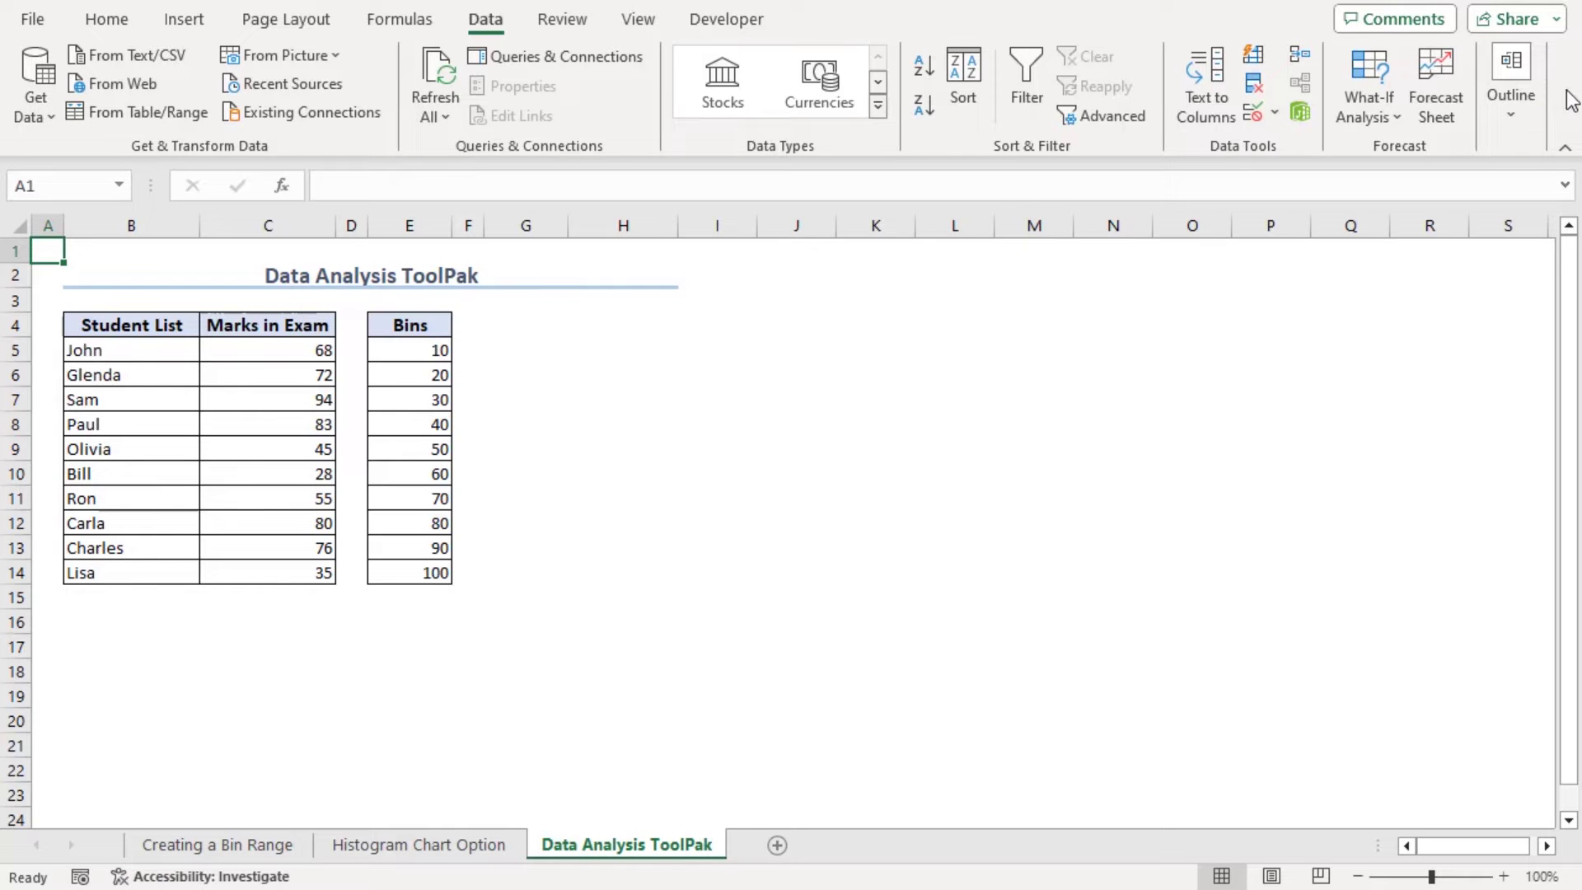
# - Enable the Analysis ToolPak add-in through Excel Options > Add-ins (Alt+F+T)
pyautogui.hotkey('alt', 'f')
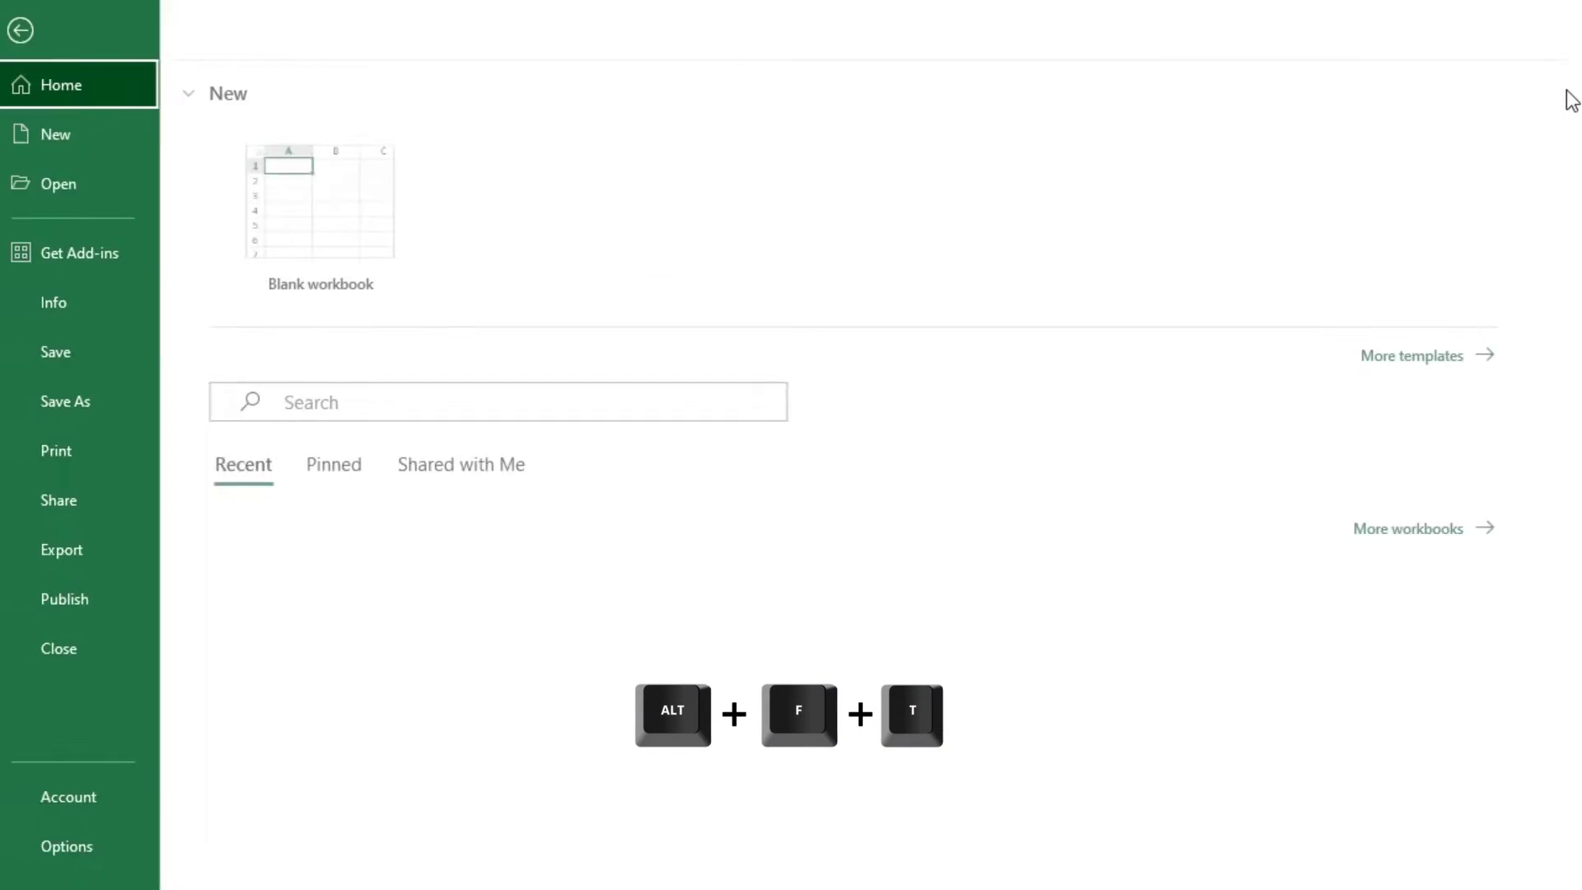
pyautogui.press('t')
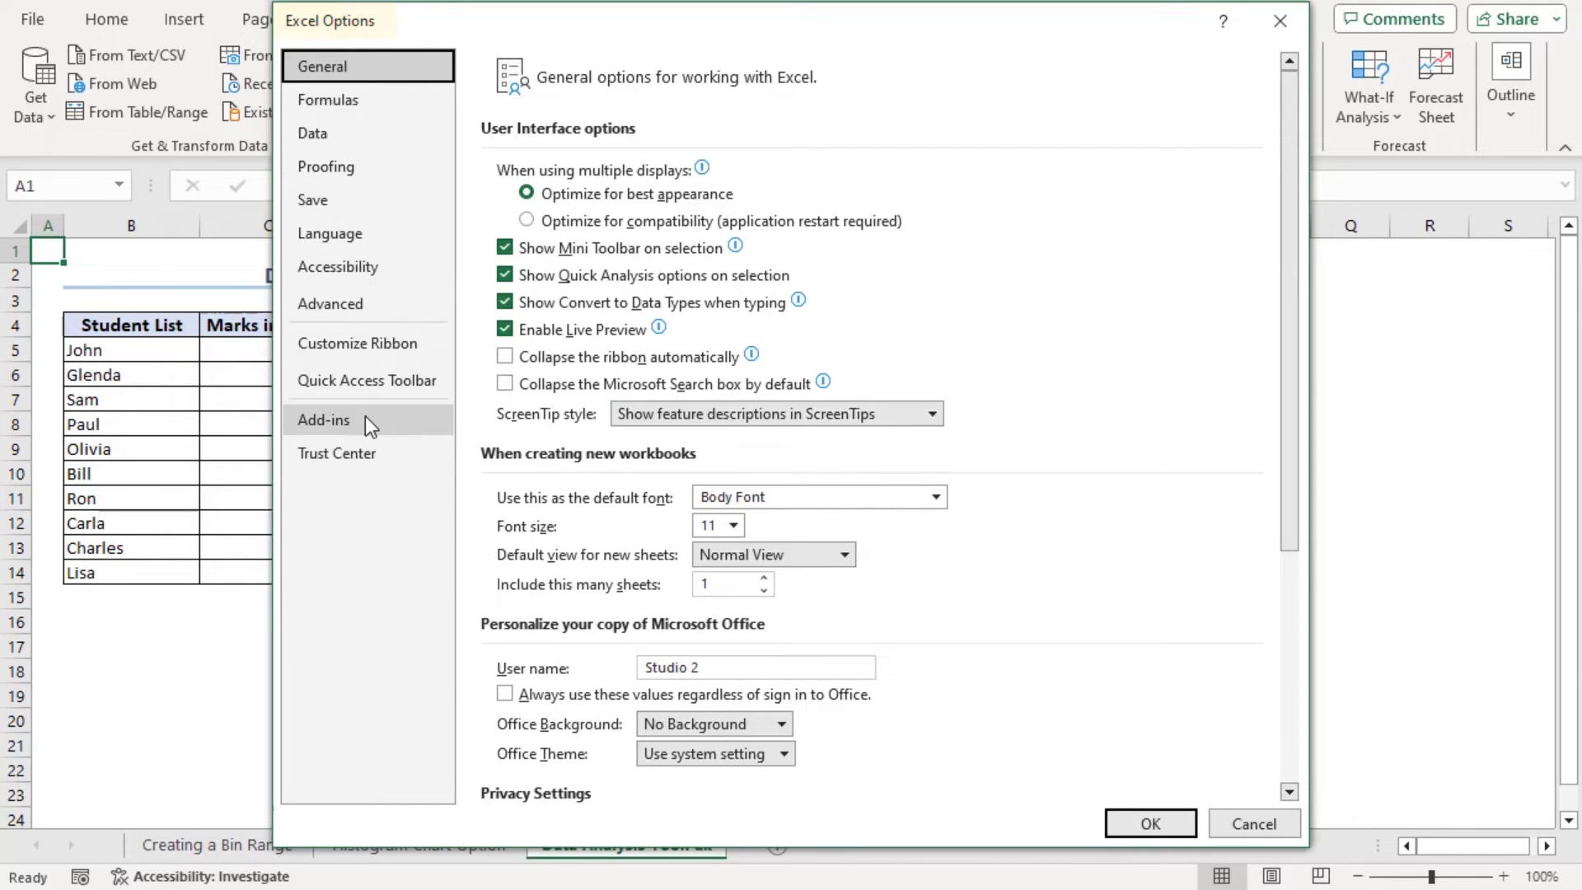
pyautogui.click(324, 420)
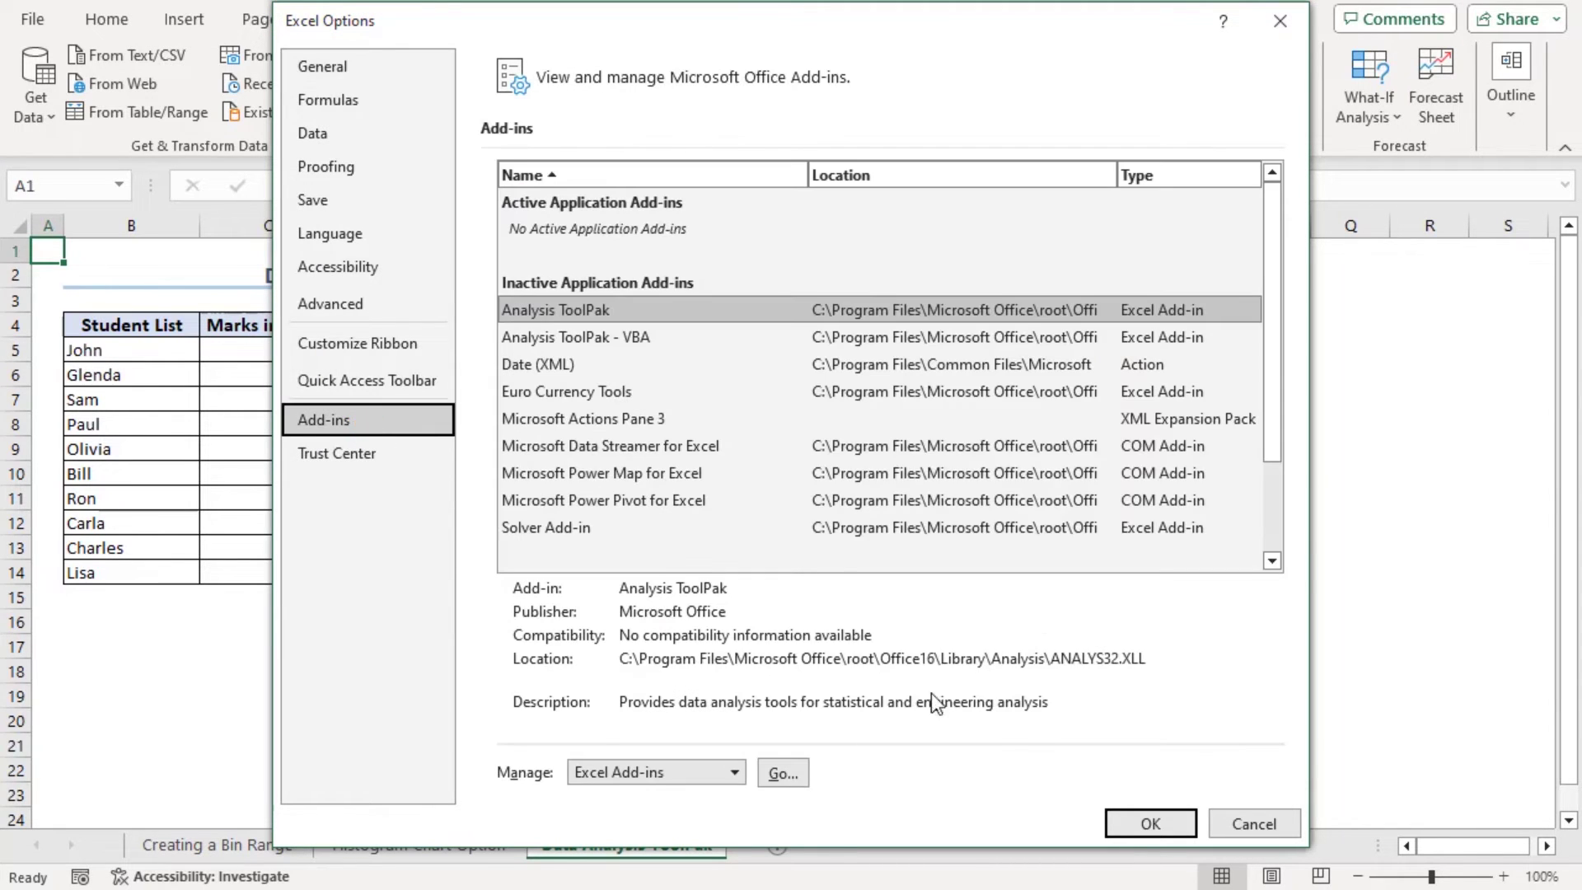
pyautogui.click(783, 774)
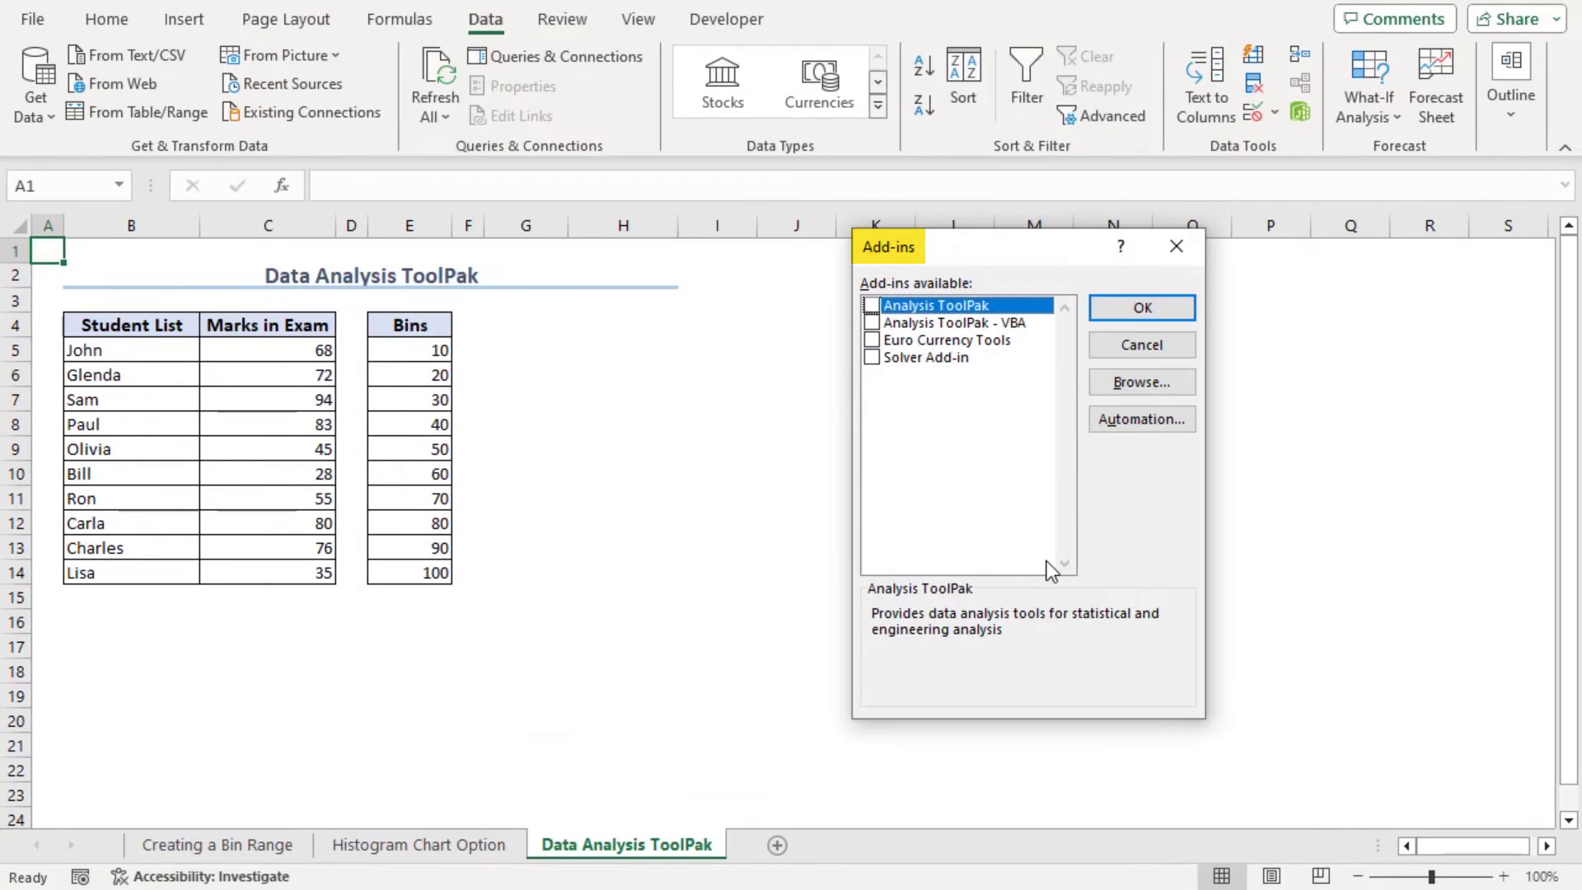
pyautogui.click(872, 305)
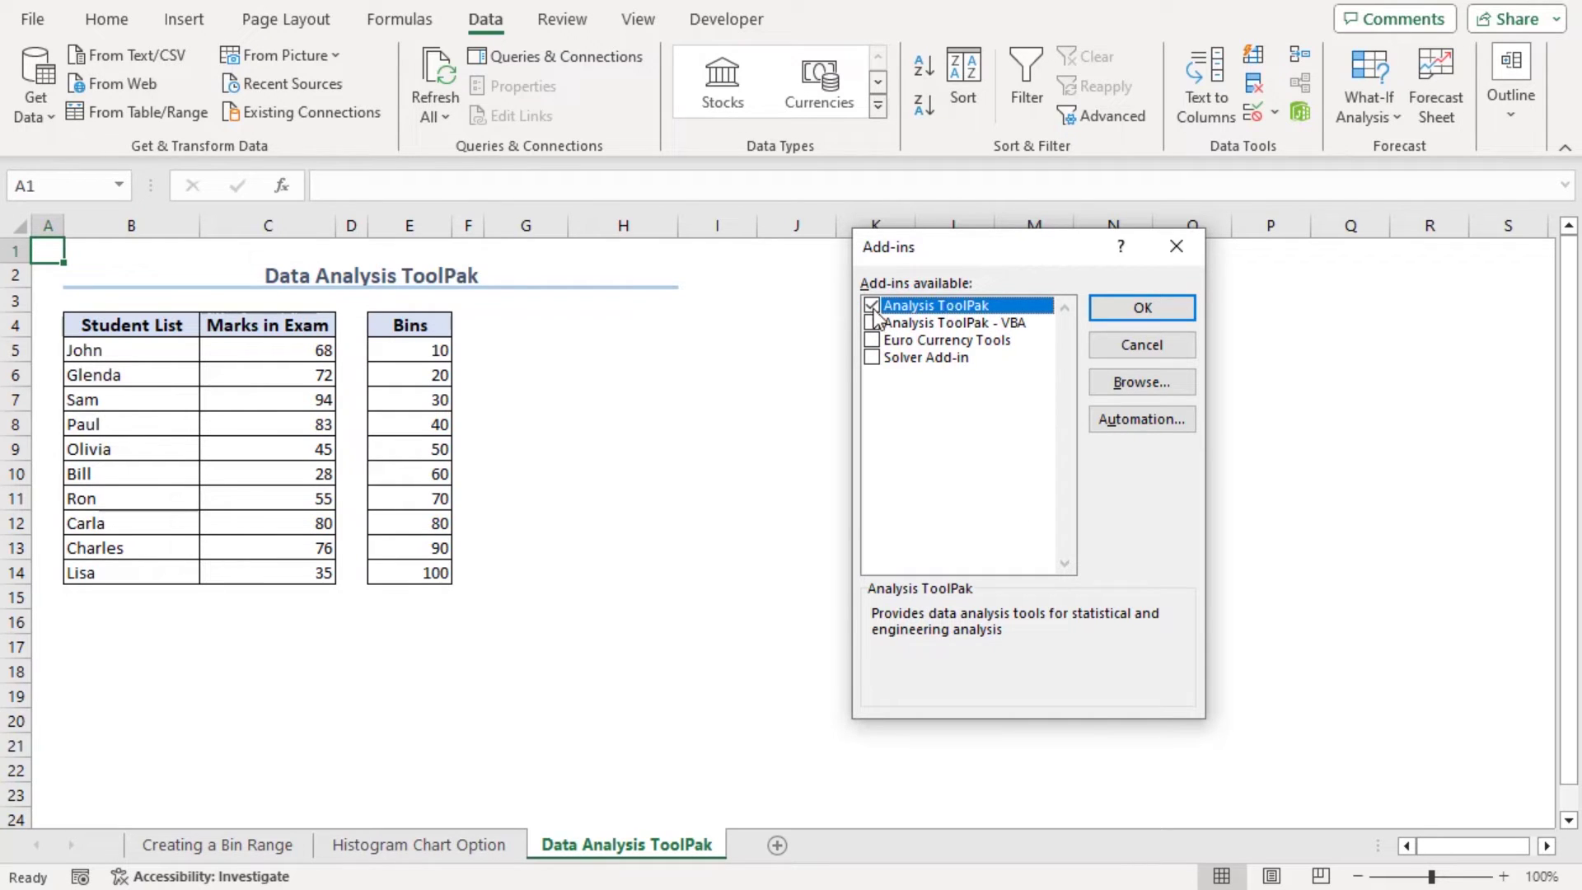
pyautogui.click(1142, 308)
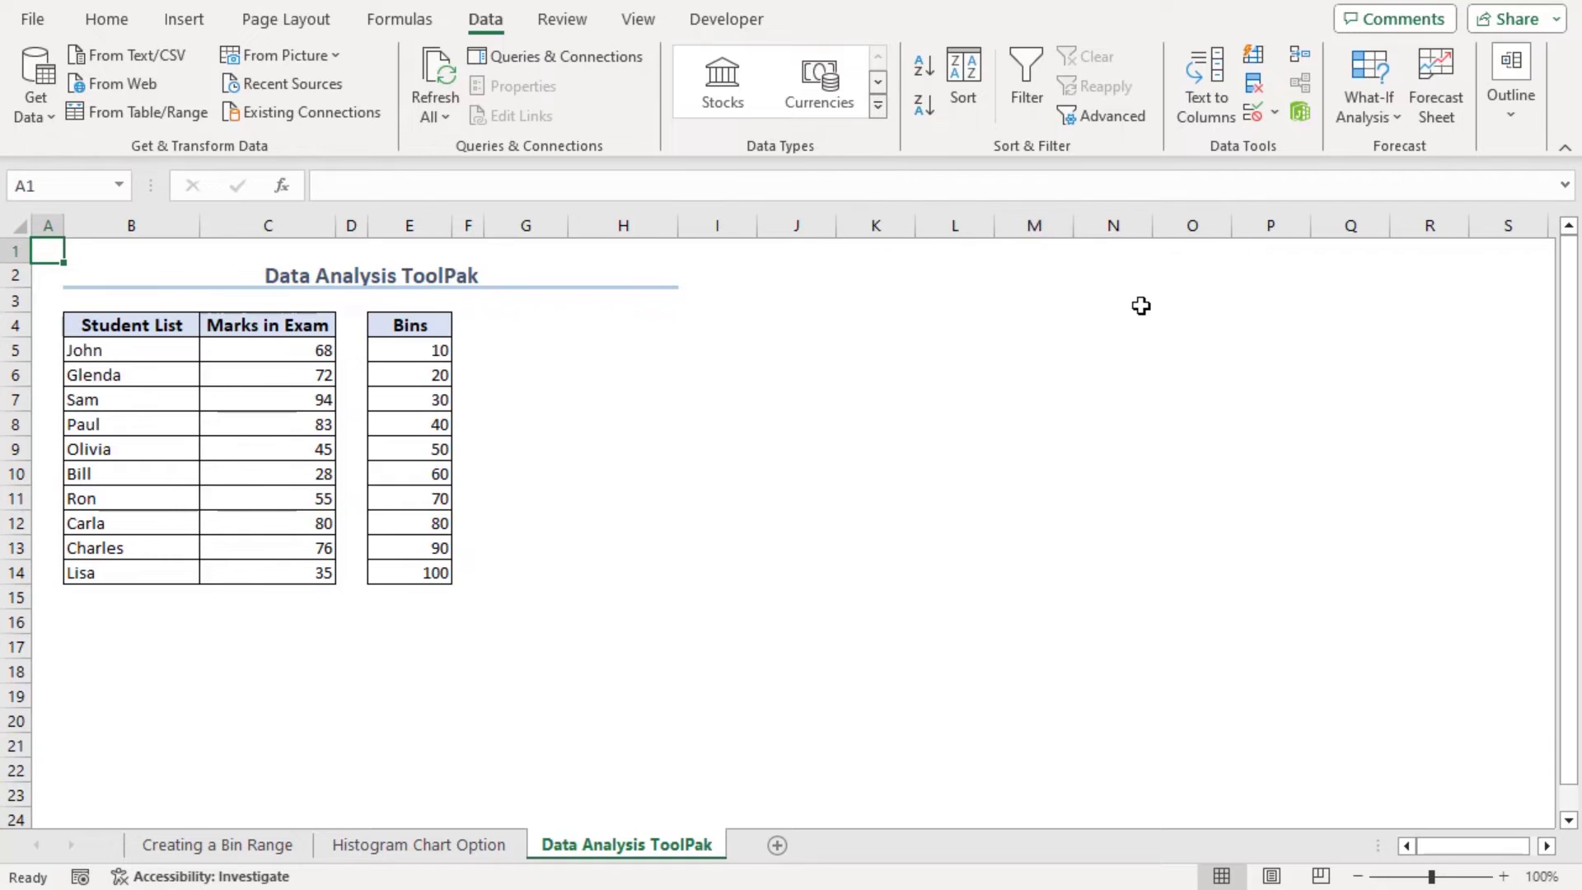
pyautogui.click(736, 23)
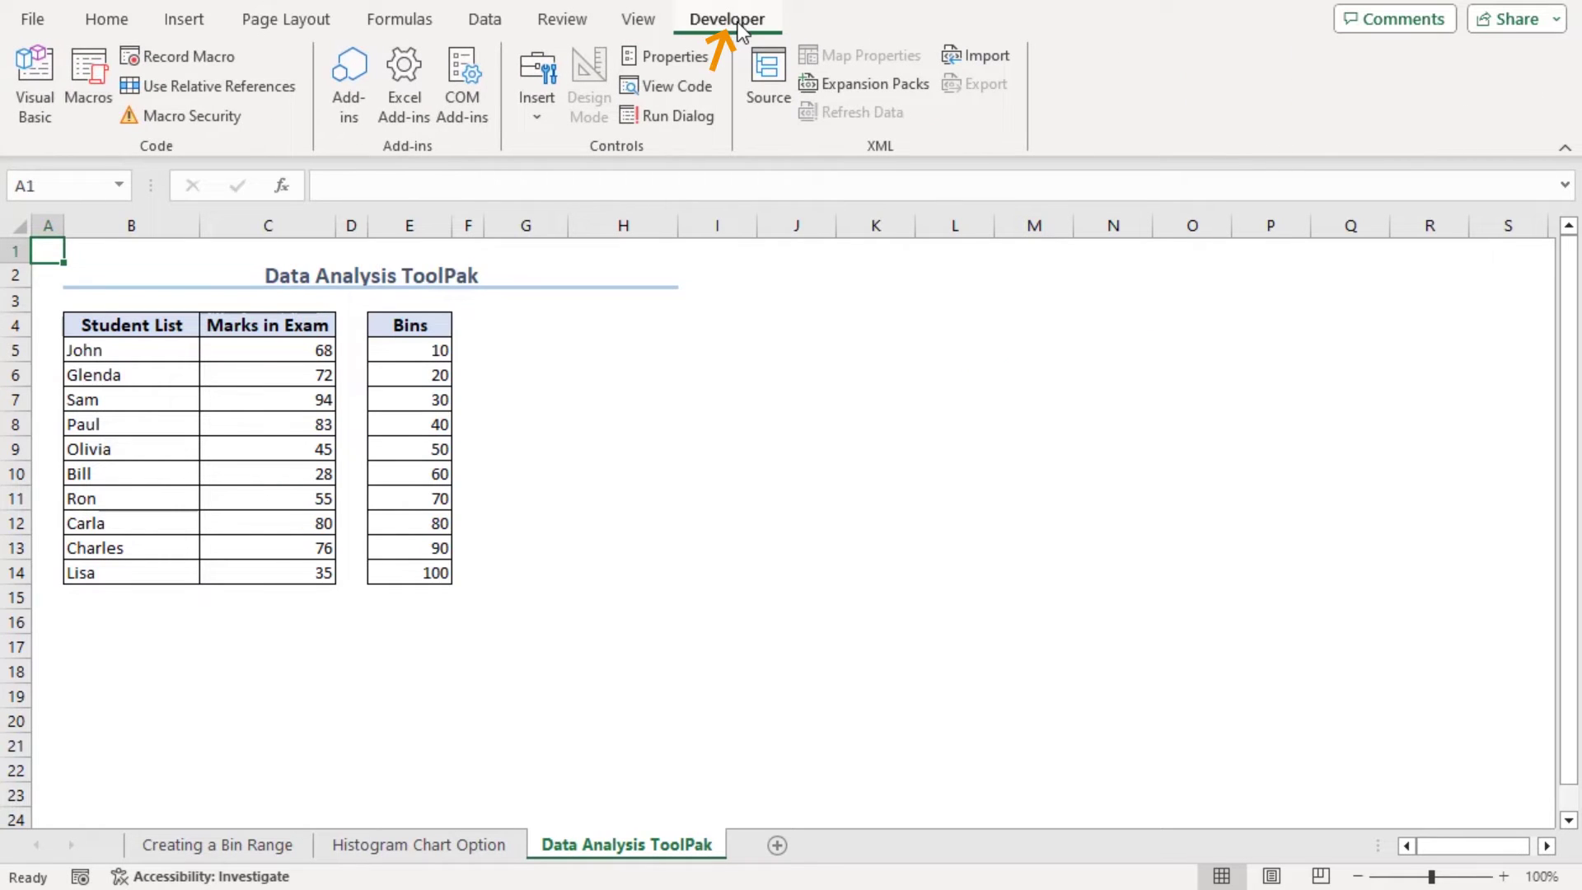
# - Add the Developer tab to the ribbon via Customize the Ribbon
pyautogui.rightClick(1163, 105)
pyautogui.click(1212, 107)
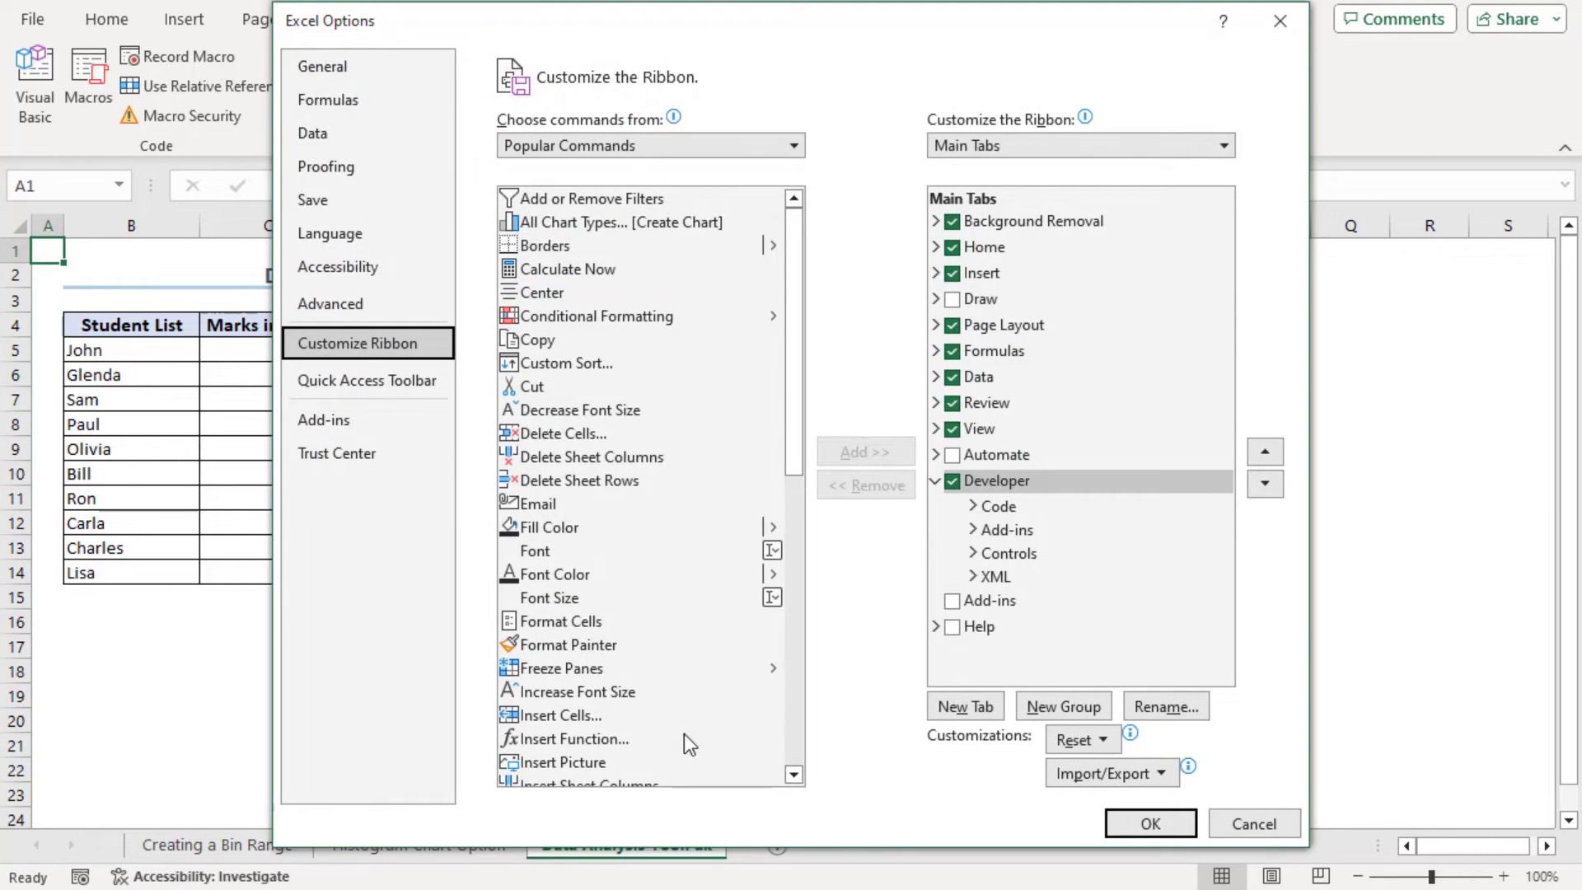
pyautogui.click(952, 482)
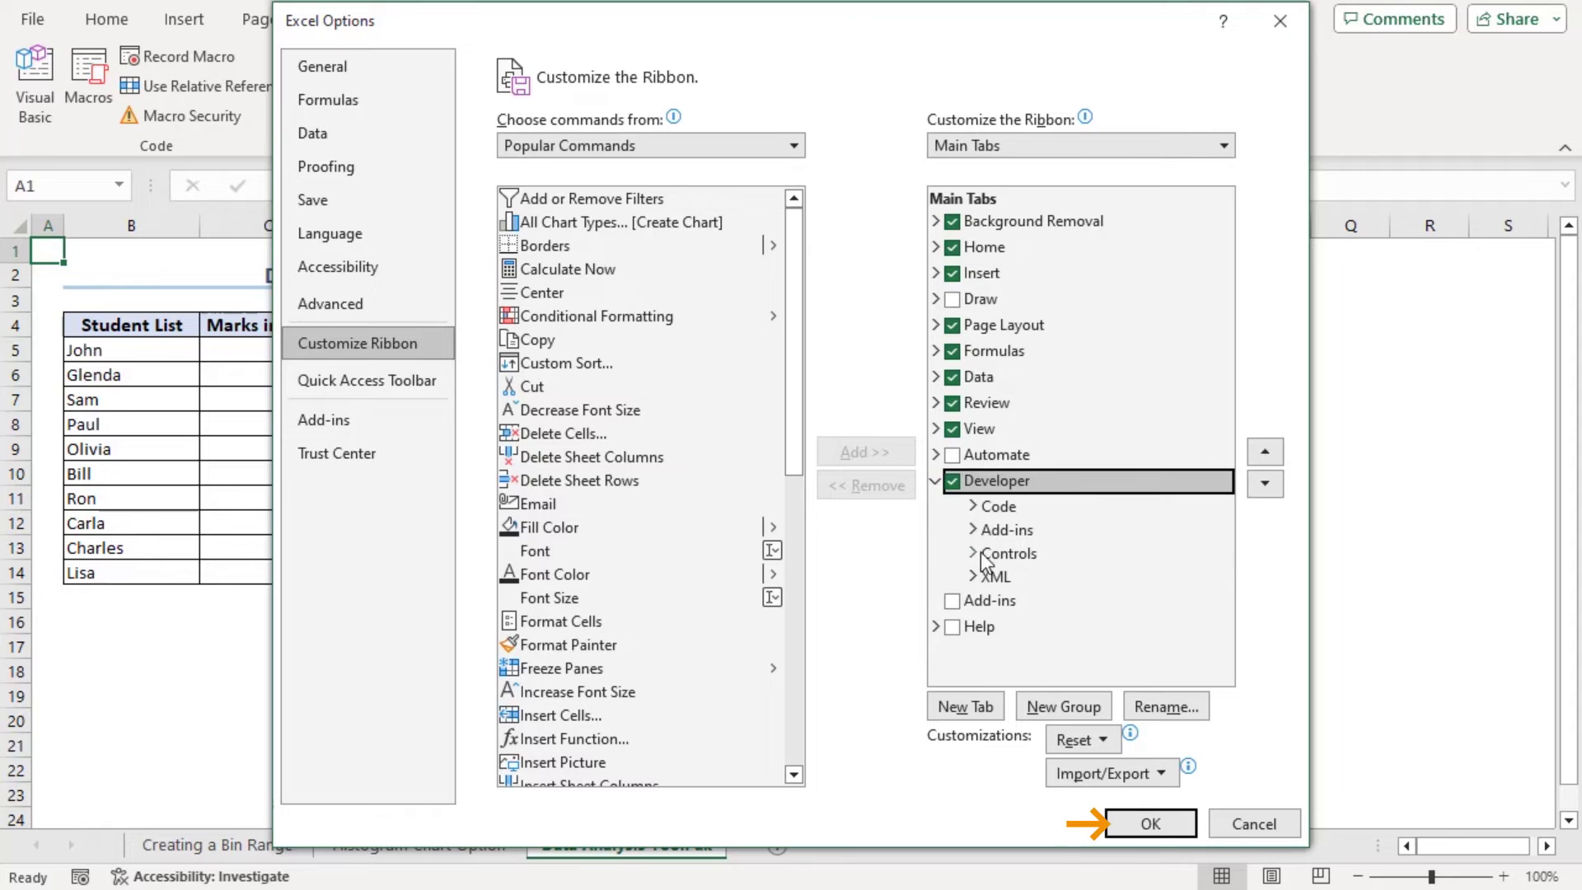
pyautogui.click(1163, 823)
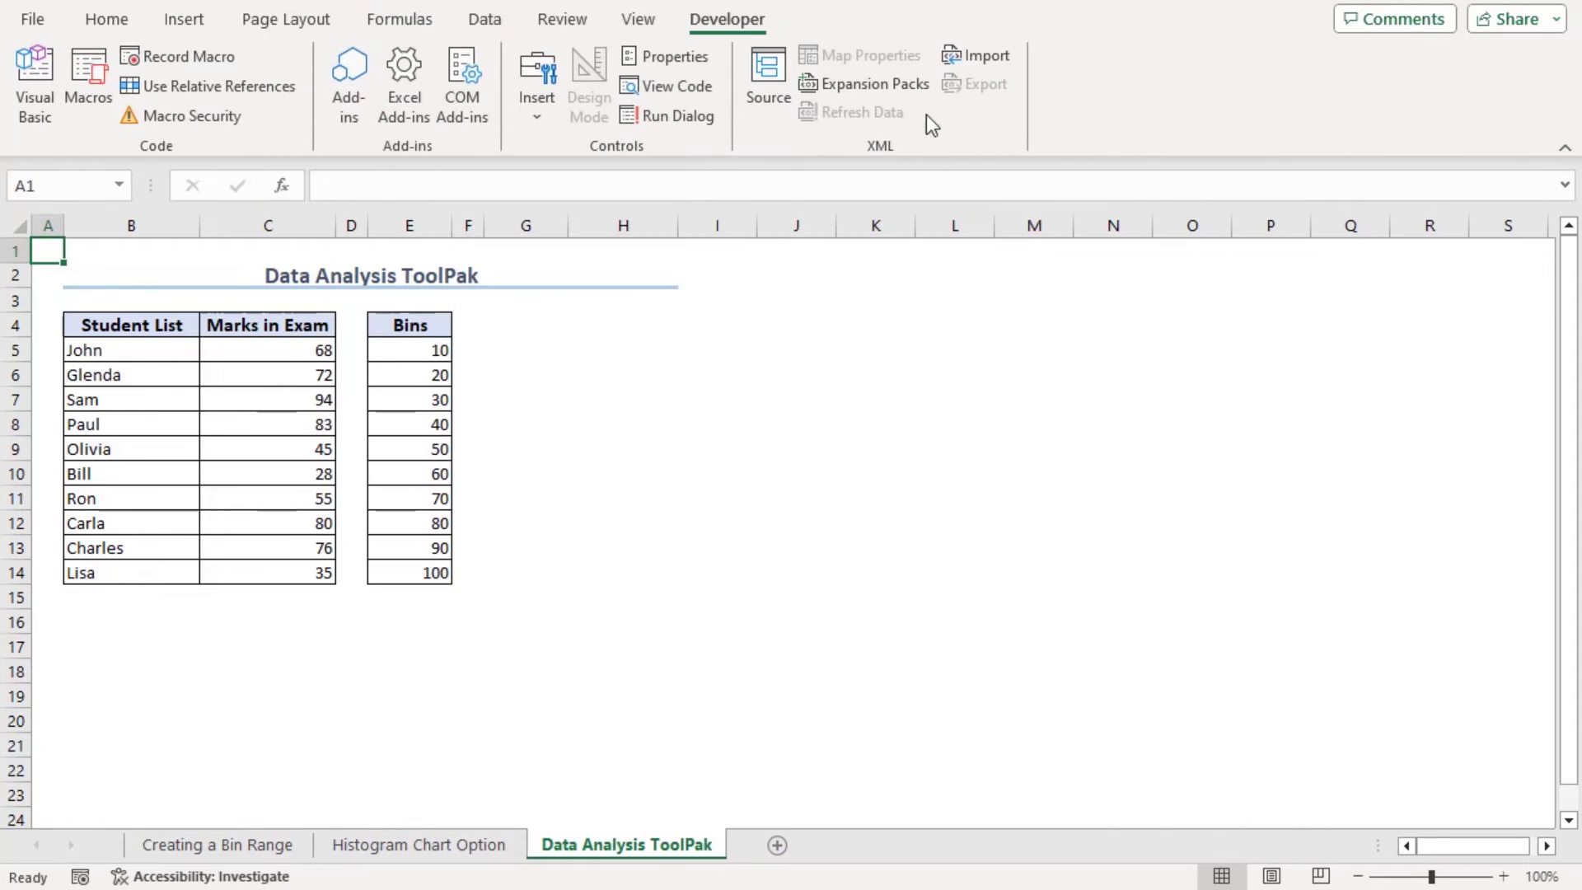
# - Tick Analysis ToolPak in the Developer tab's Excel Add-ins list and confirm
pyautogui.click(406, 115)
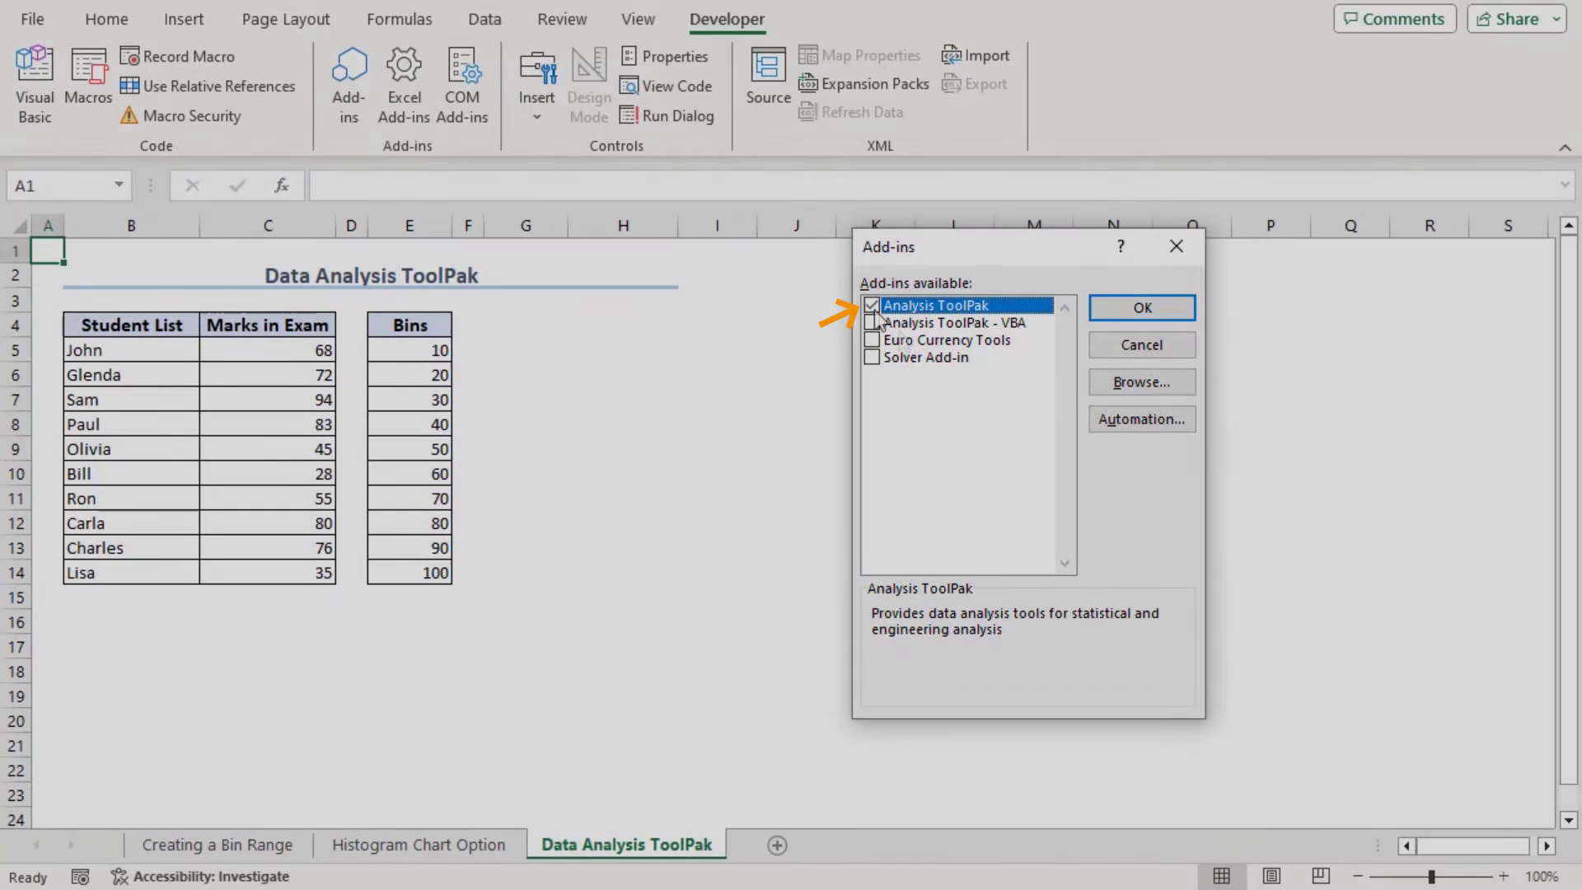
pyautogui.click(871, 306)
pyautogui.click(1141, 307)
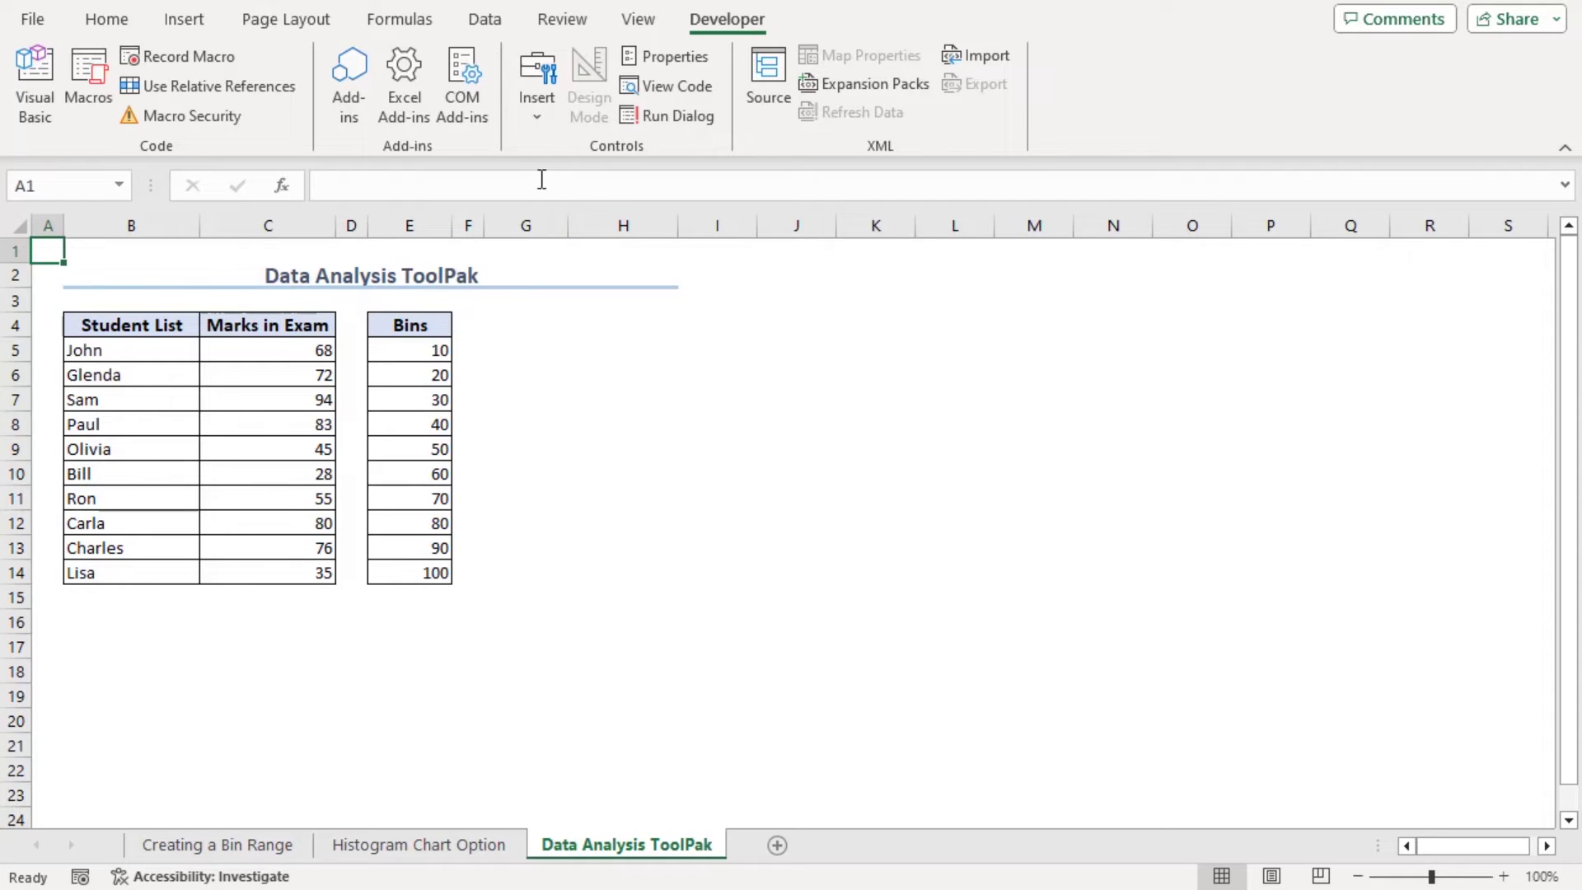
# - Choose the Histogram tool from Data Analysis
pyautogui.click(485, 18)
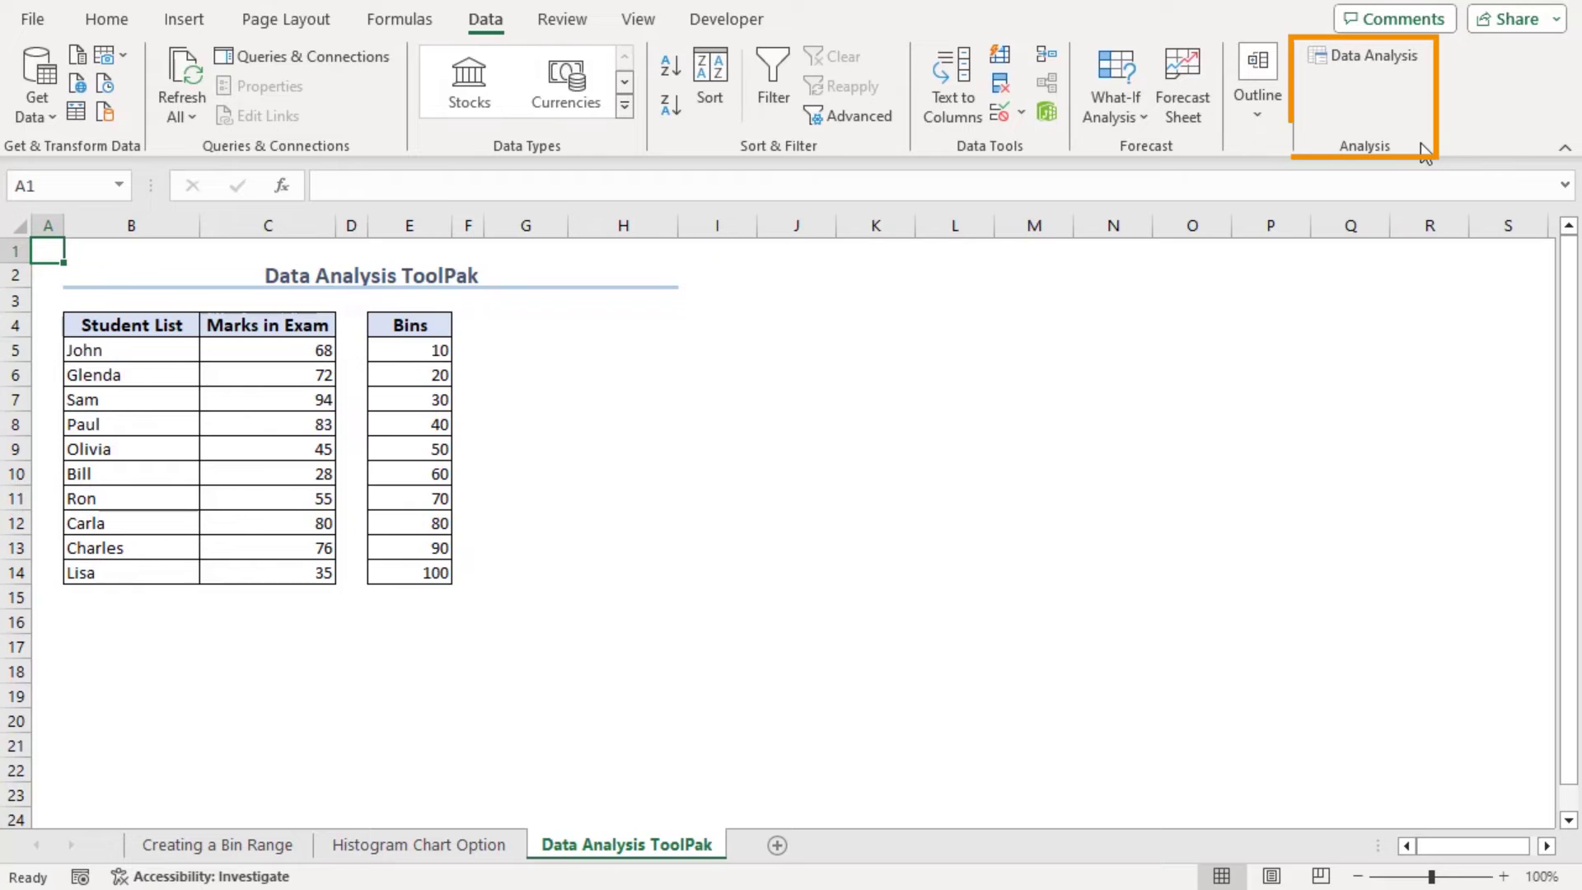
pyautogui.click(1371, 61)
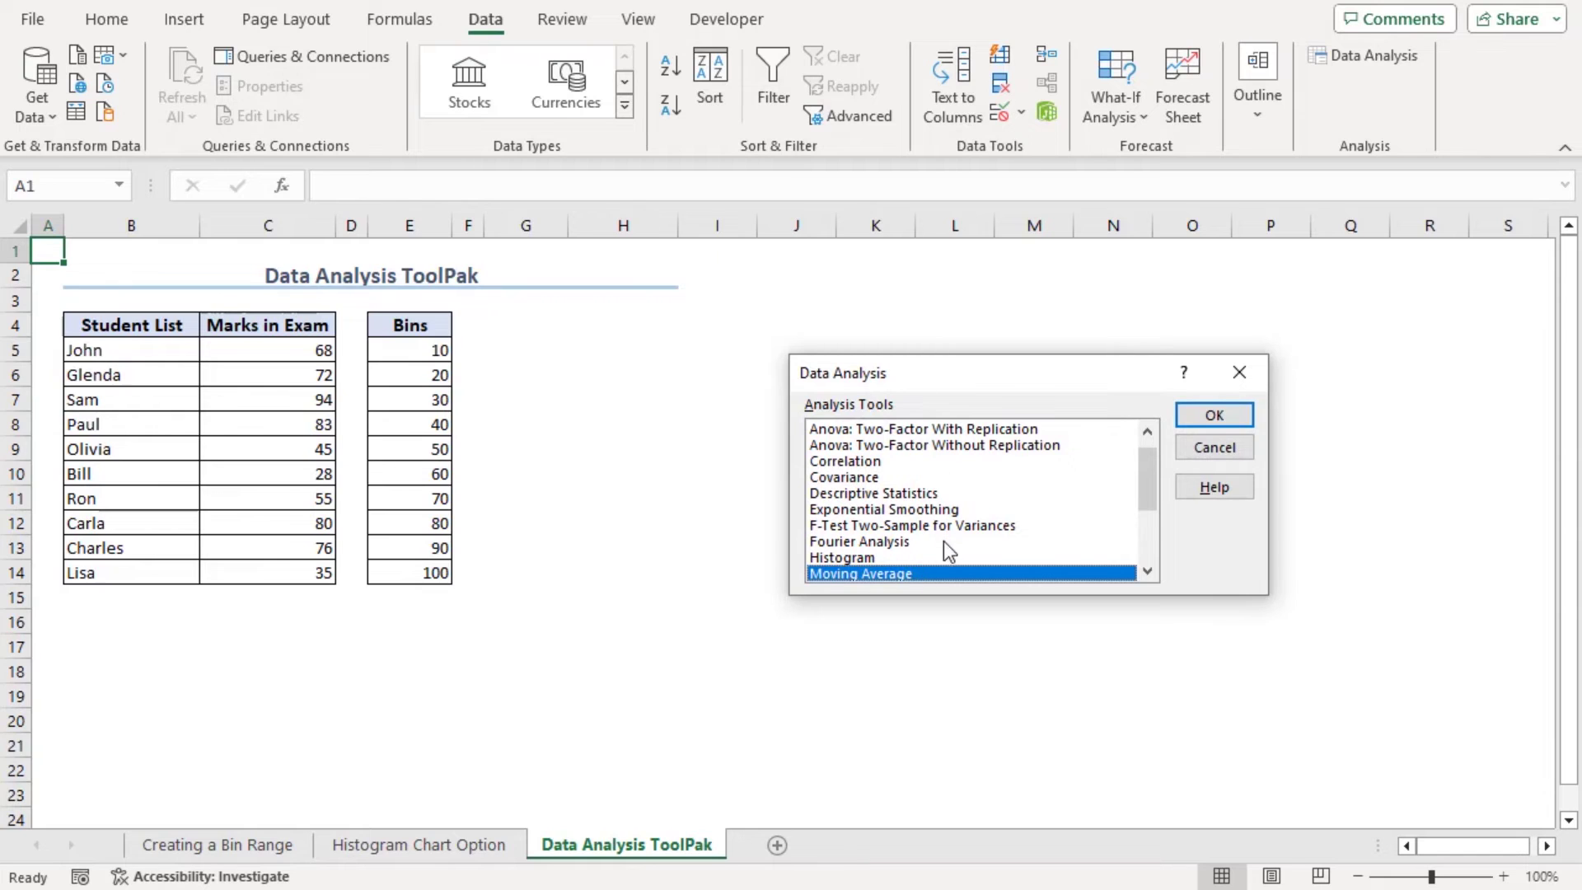
pyautogui.click(874, 558)
pyautogui.click(1213, 415)
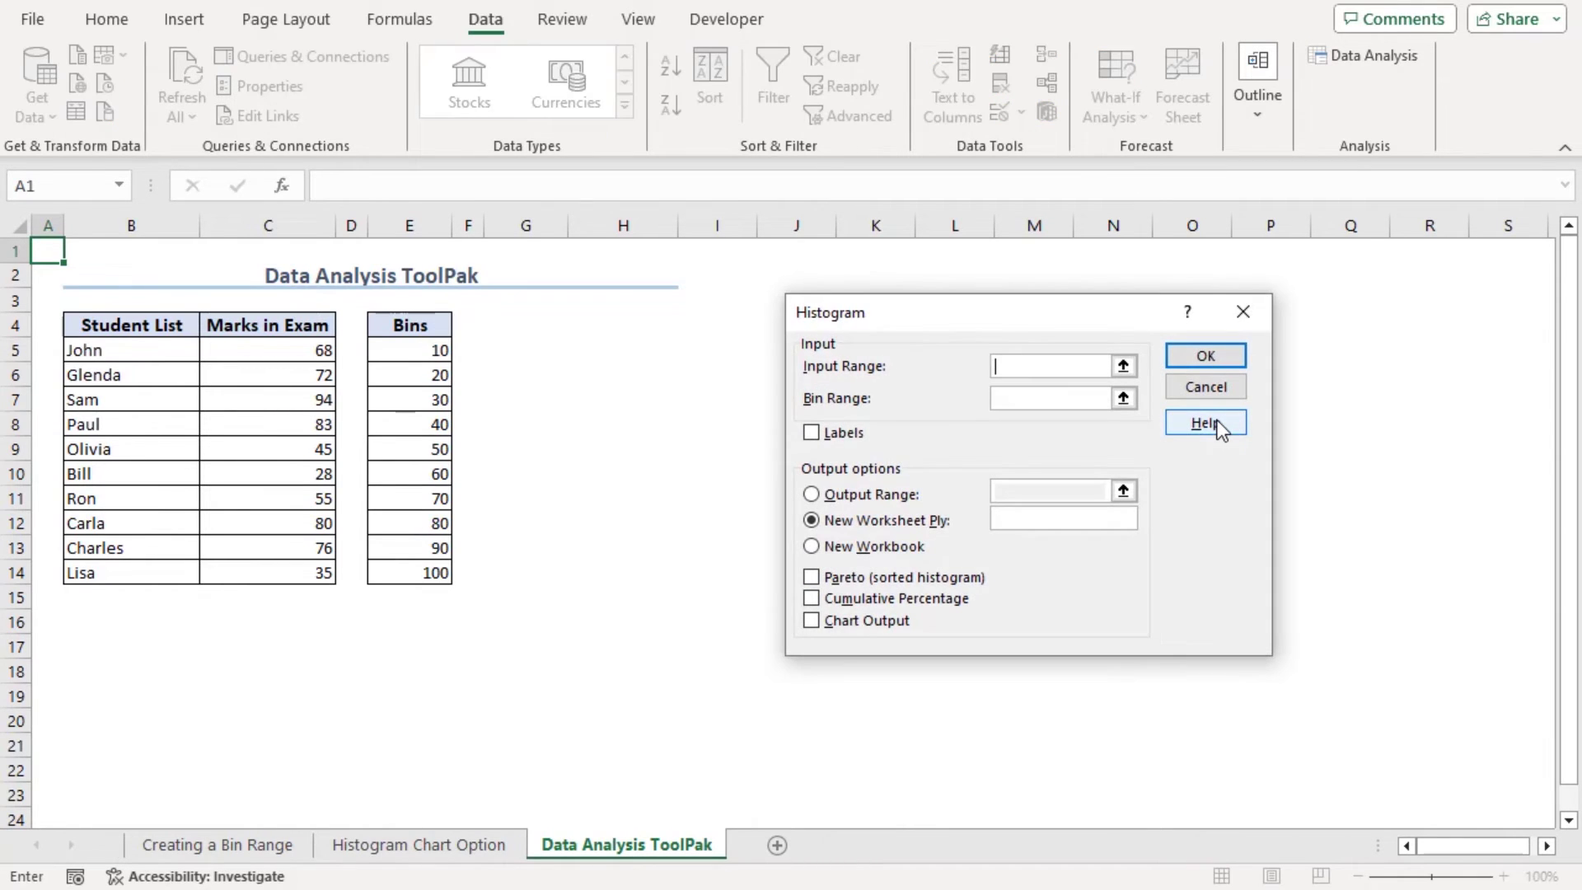
# - Run Histogram with input C5:C14, bins E5:E14, chart output, and output at G4
pyautogui.click(266, 349)
pyautogui.moveTo(267, 350); pyautogui.dragTo(262, 572)
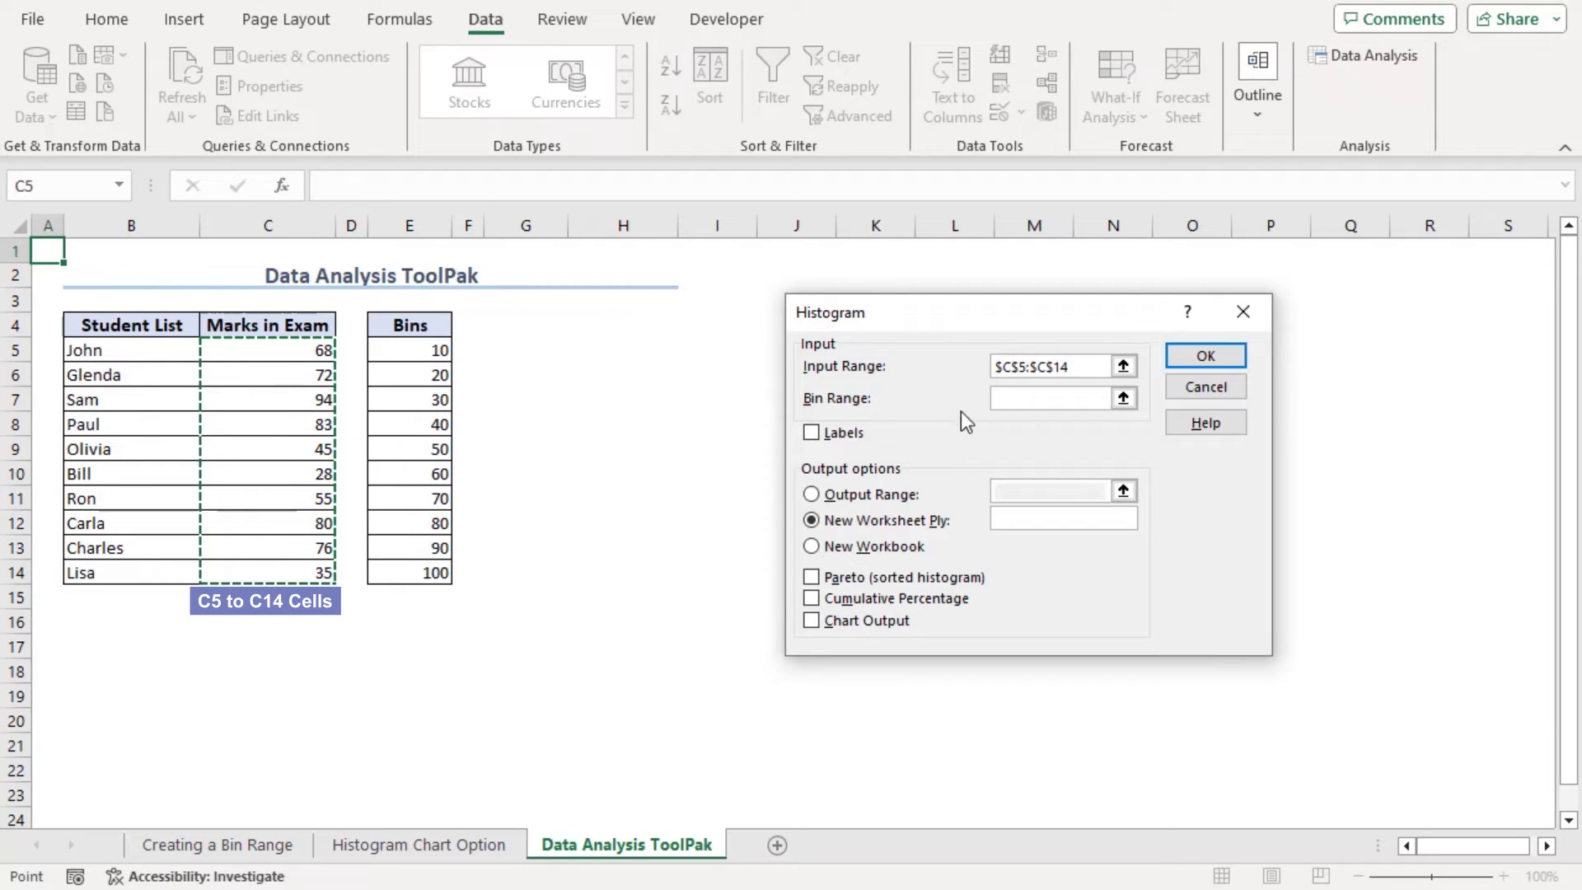
pyautogui.click(1006, 402)
pyautogui.moveTo(410, 357); pyautogui.dragTo(399, 580)
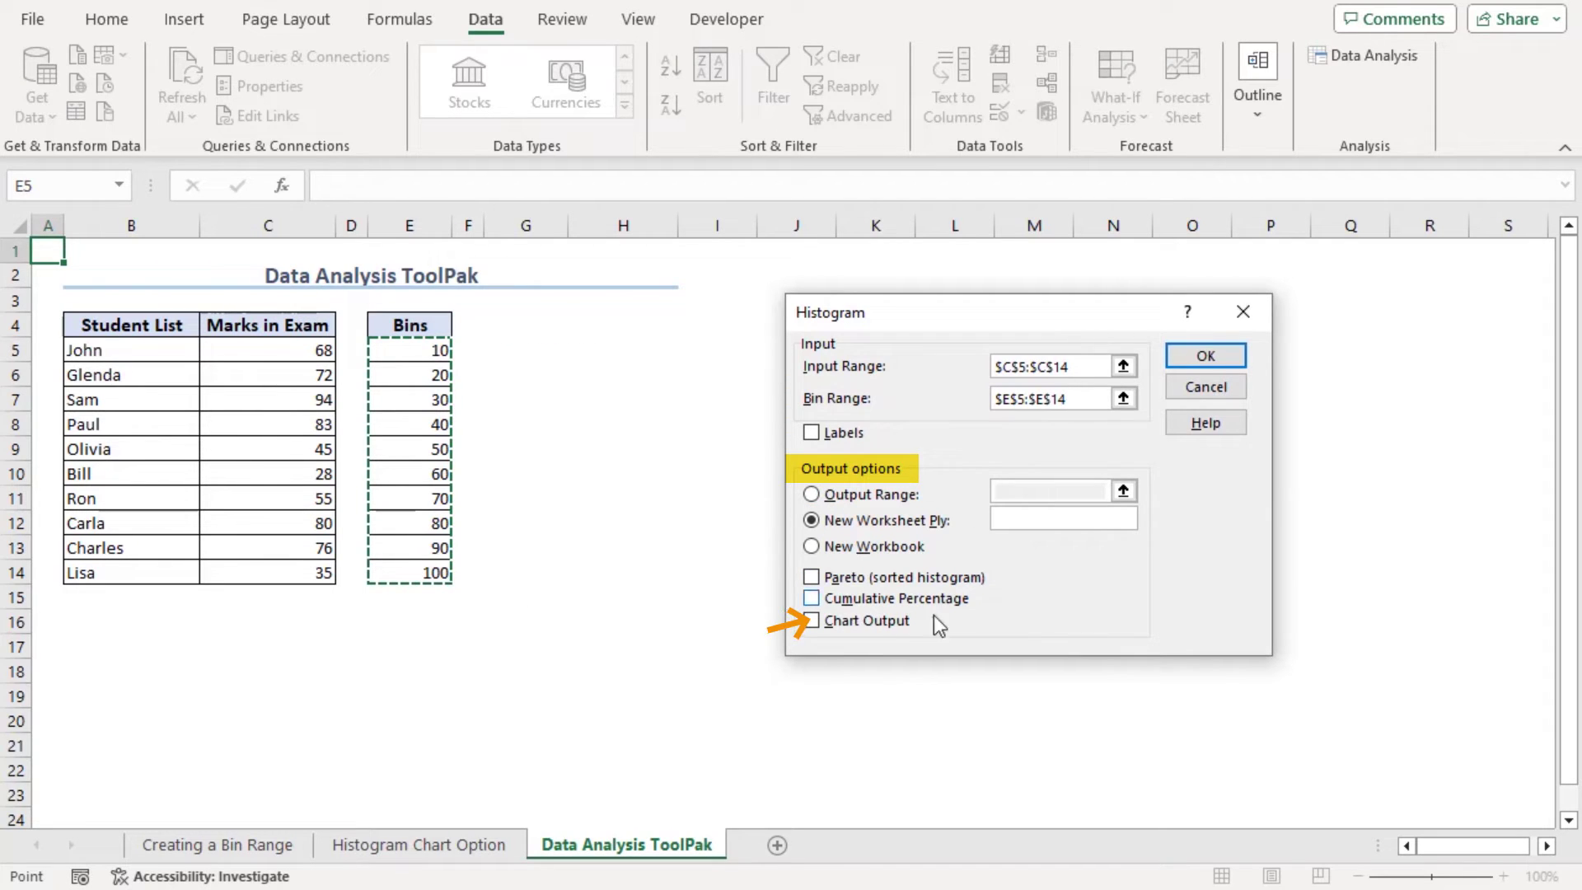
pyautogui.click(826, 623)
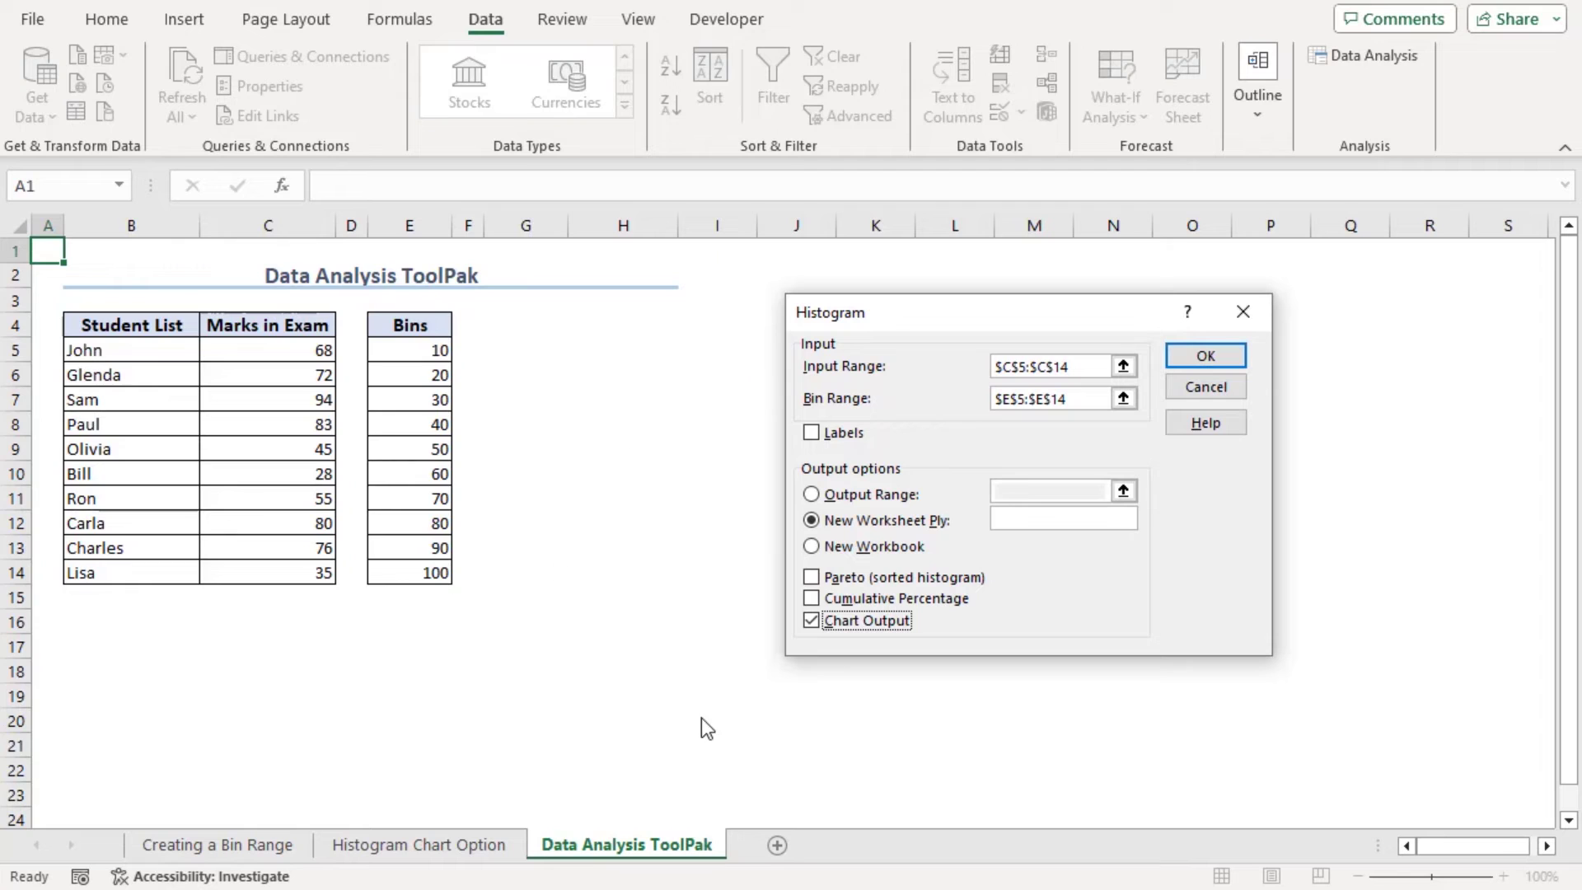
pyautogui.click(811, 496)
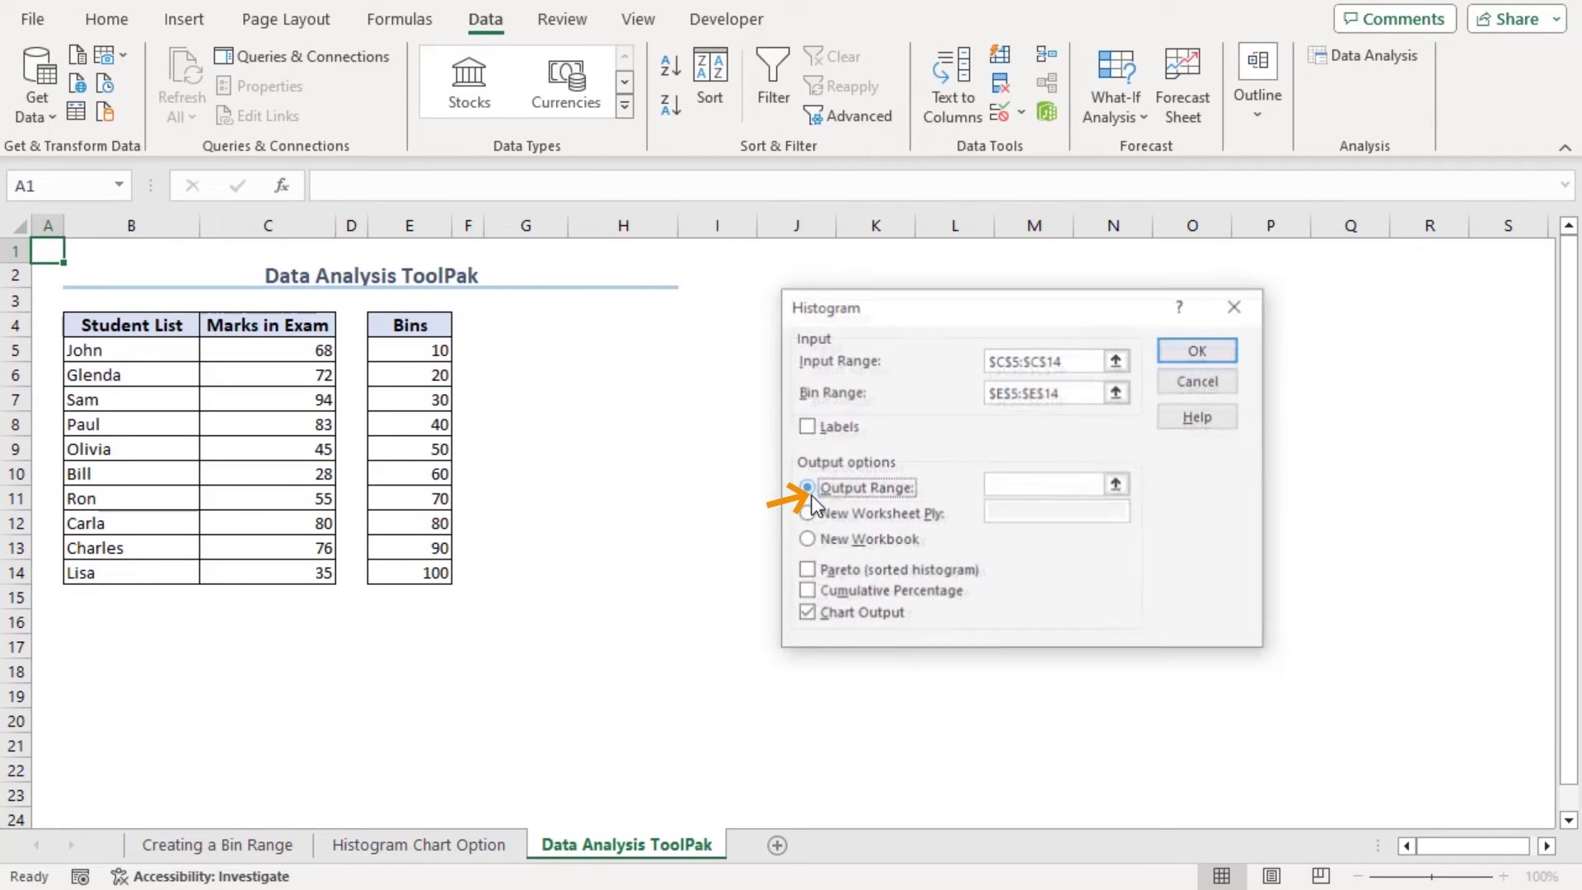
pyautogui.click(1036, 480)
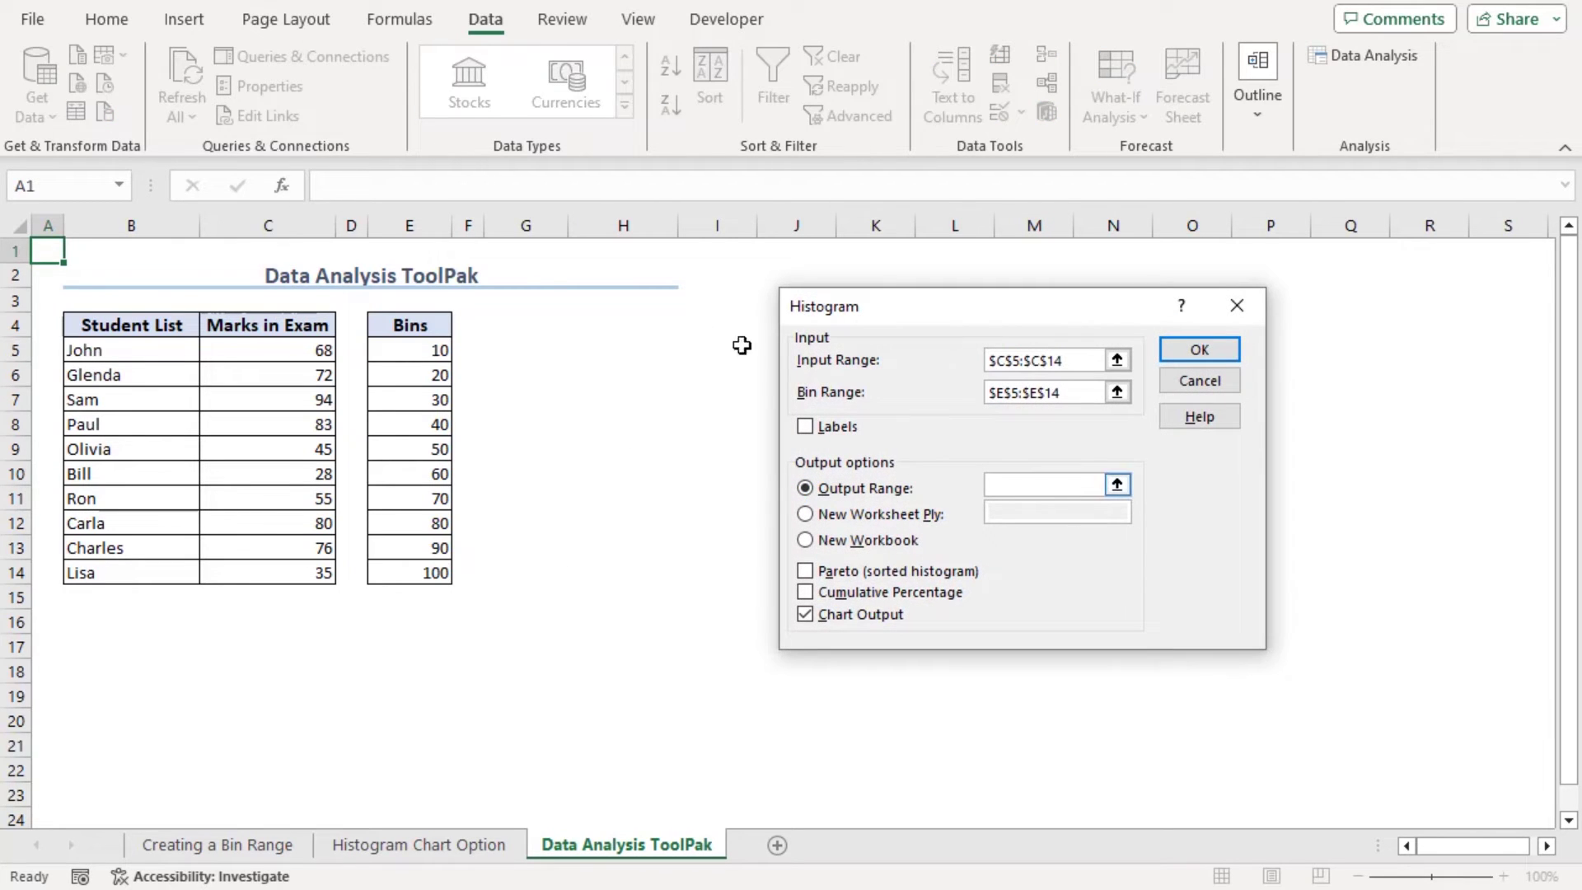
pyautogui.click(552, 325)
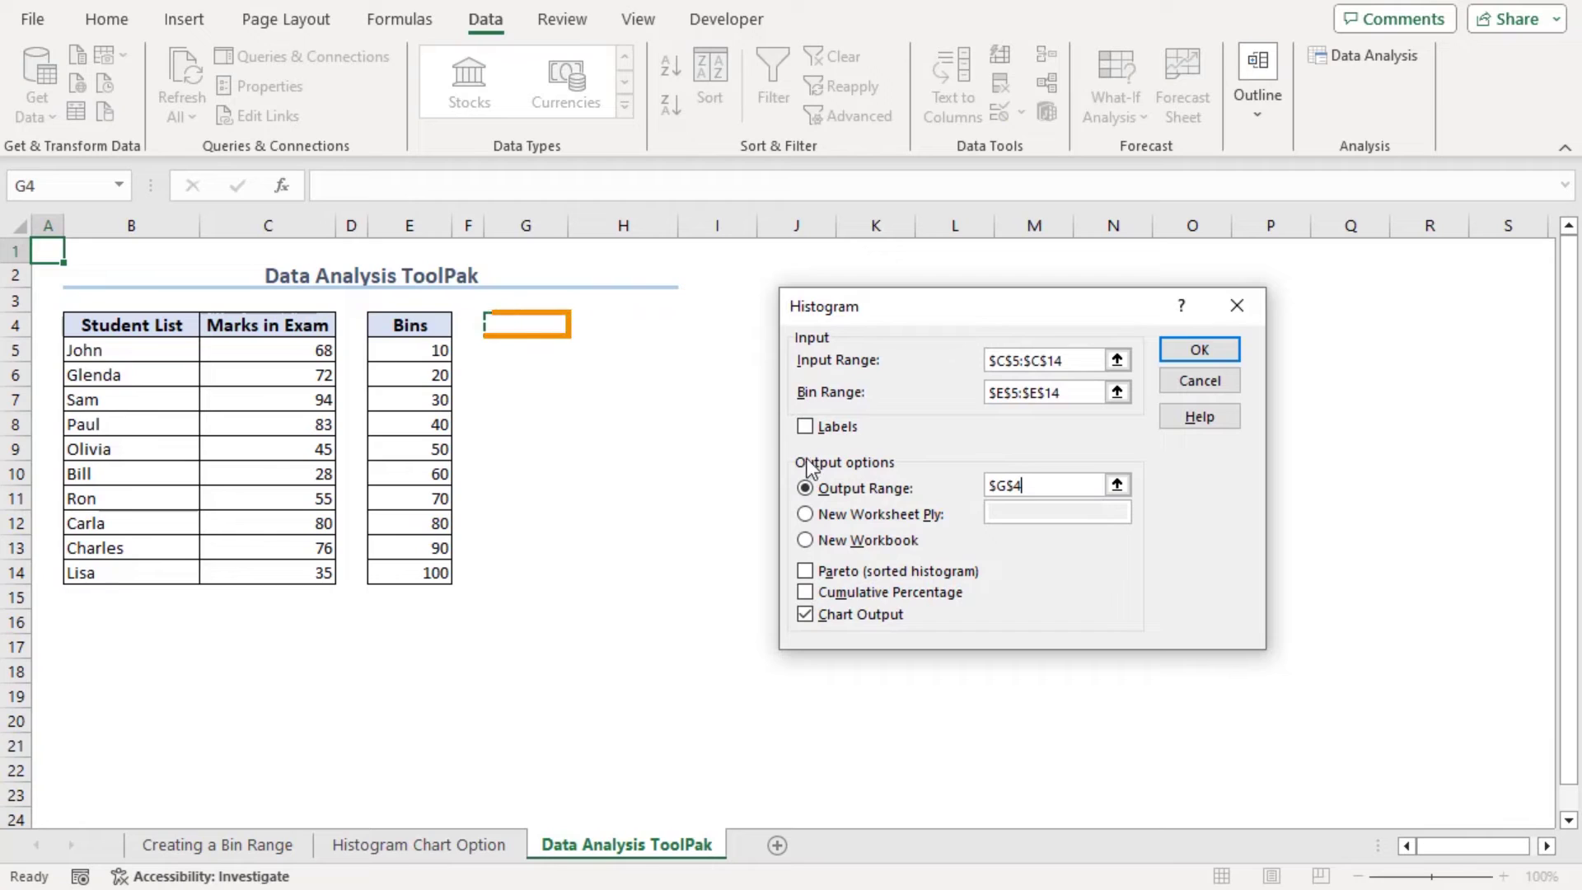
pyautogui.click(1199, 349)
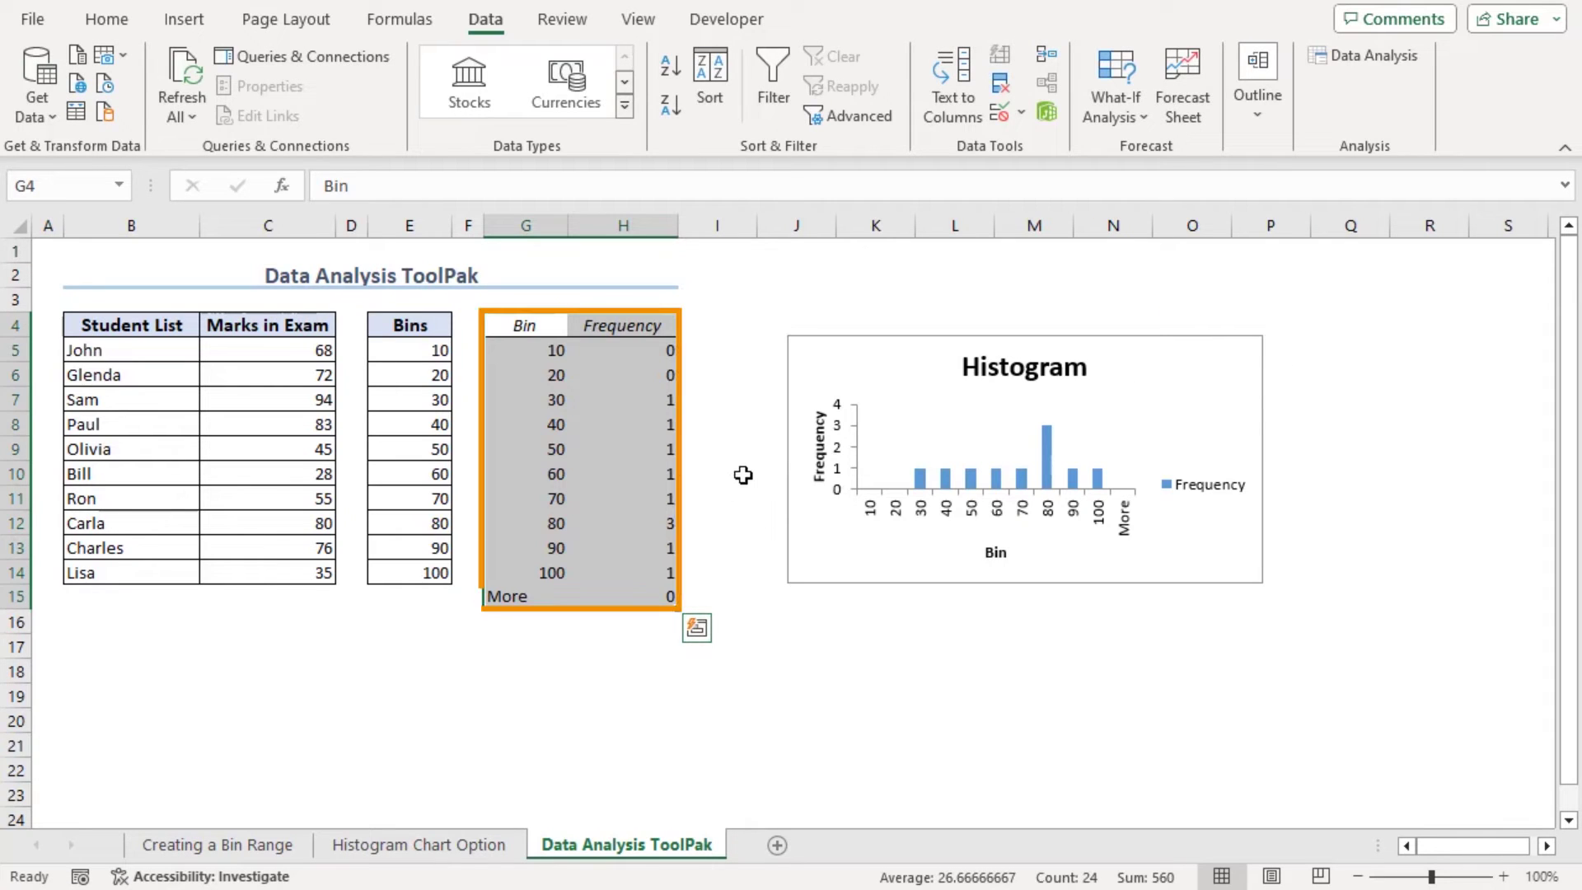
# - Move the ToolPak histogram up beside the tables and enlarge it
pyautogui.moveTo(826, 351); pyautogui.dragTo(749, 276)
pyautogui.moveTo(1175, 505); pyautogui.dragTo(1423, 713)
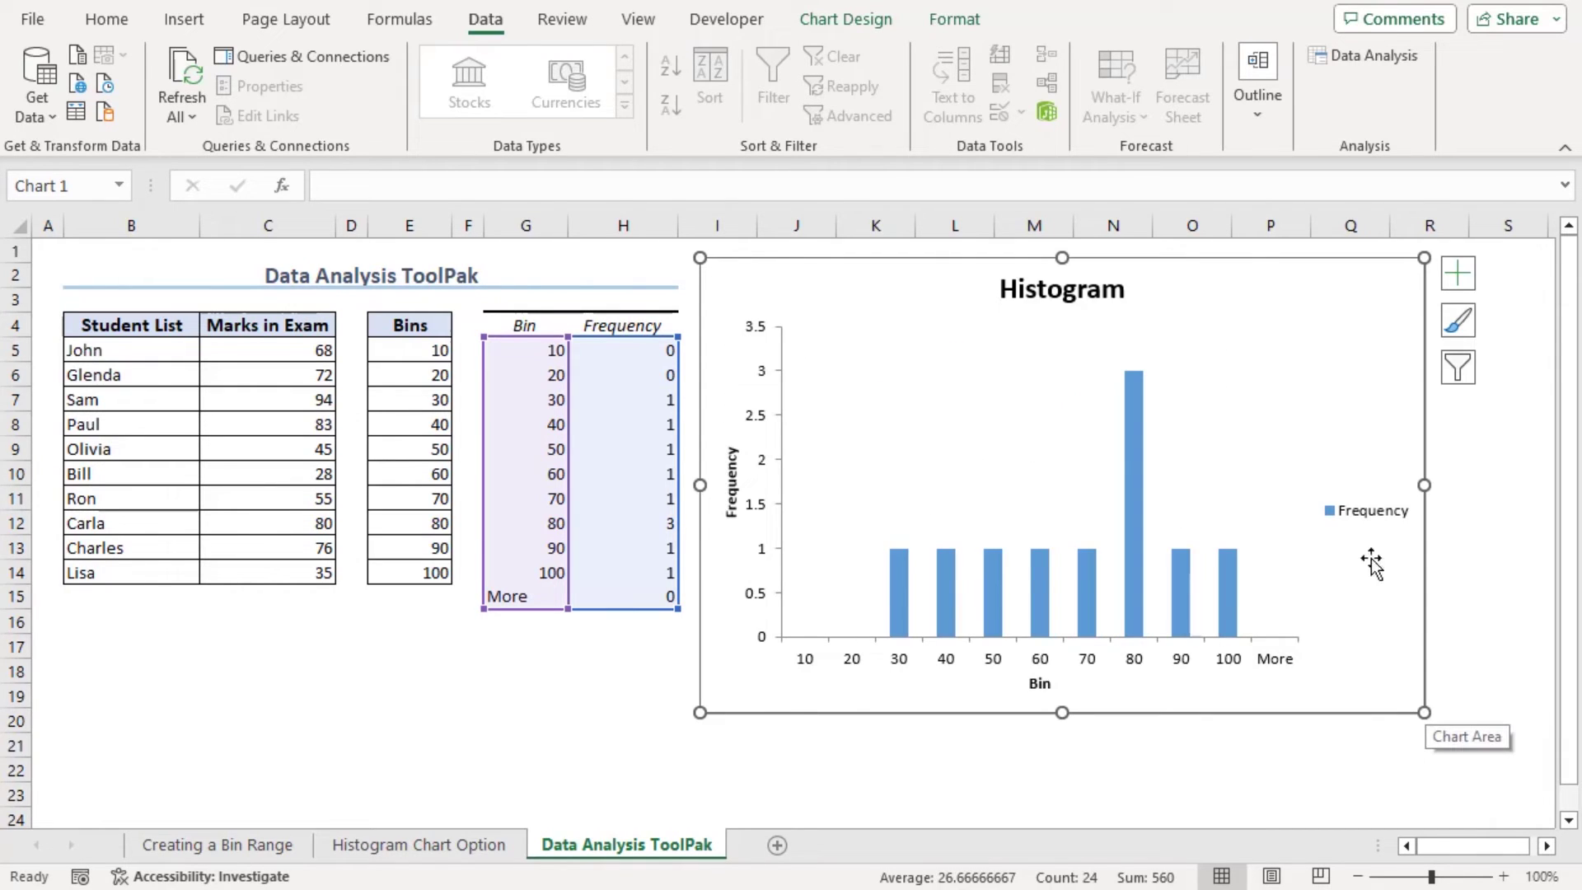
pyautogui.click(928, 396)
# - Add Outside End data labels showing each bar's frequency count
pyautogui.click(853, 25)
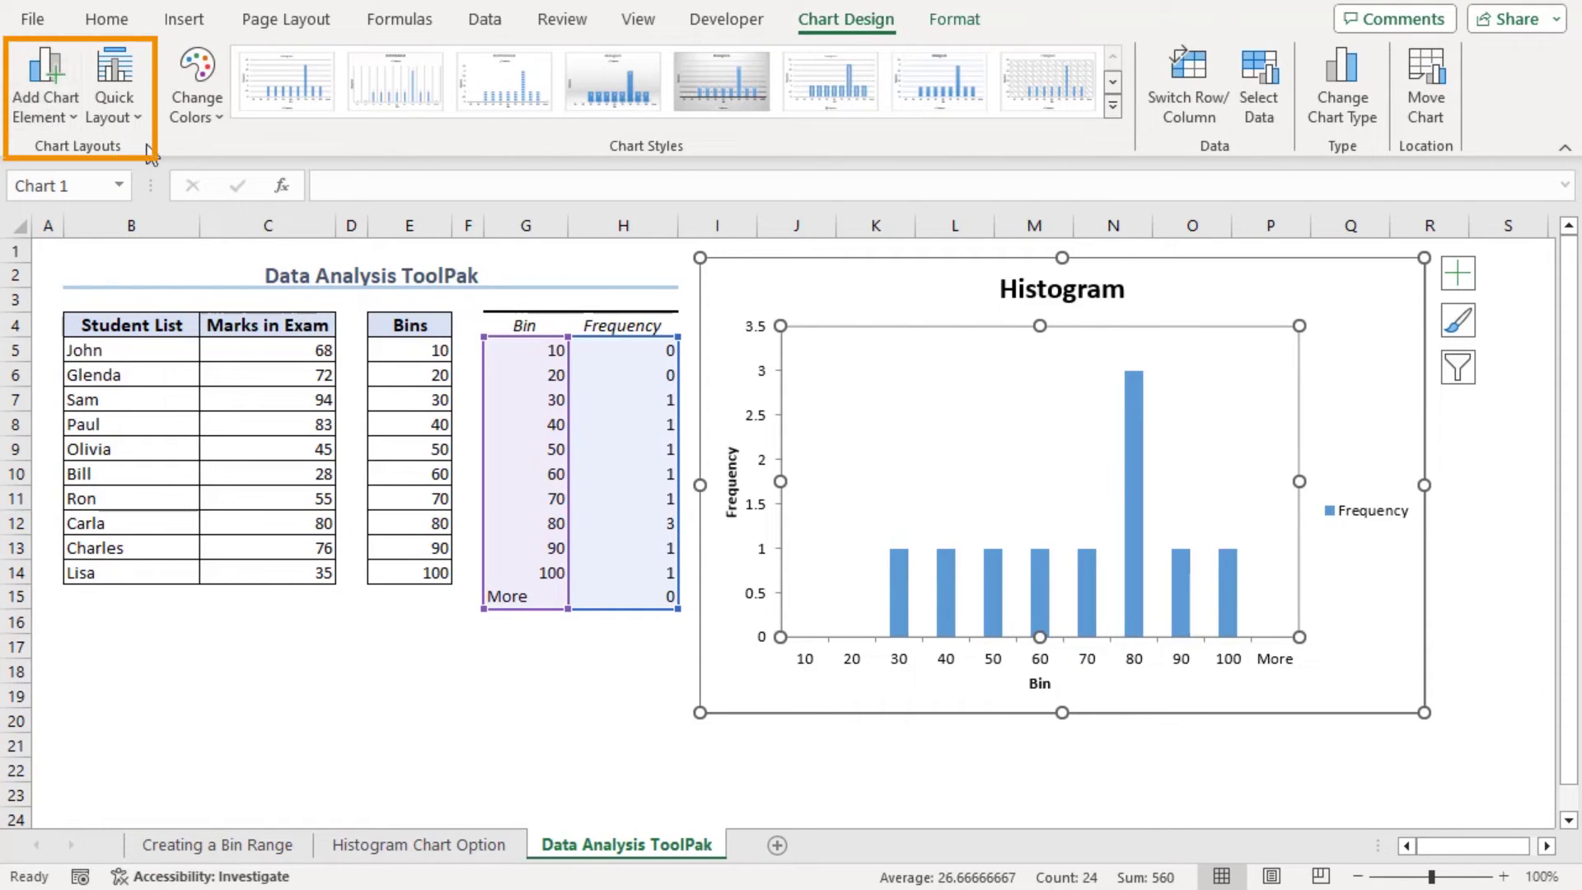
pyautogui.click(47, 117)
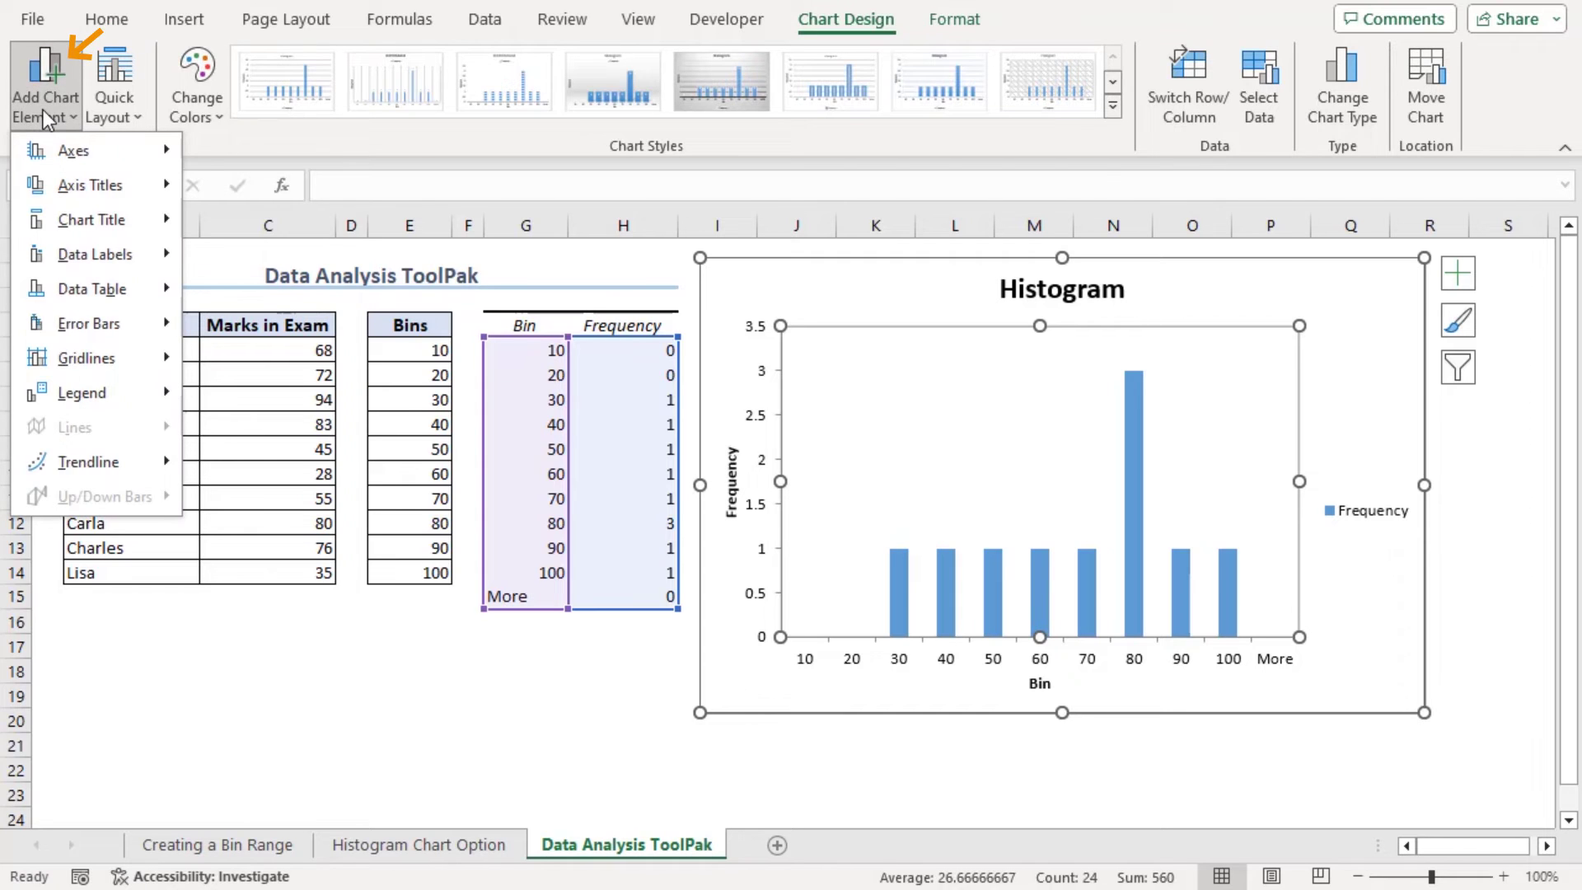
pyautogui.moveTo(135, 262)
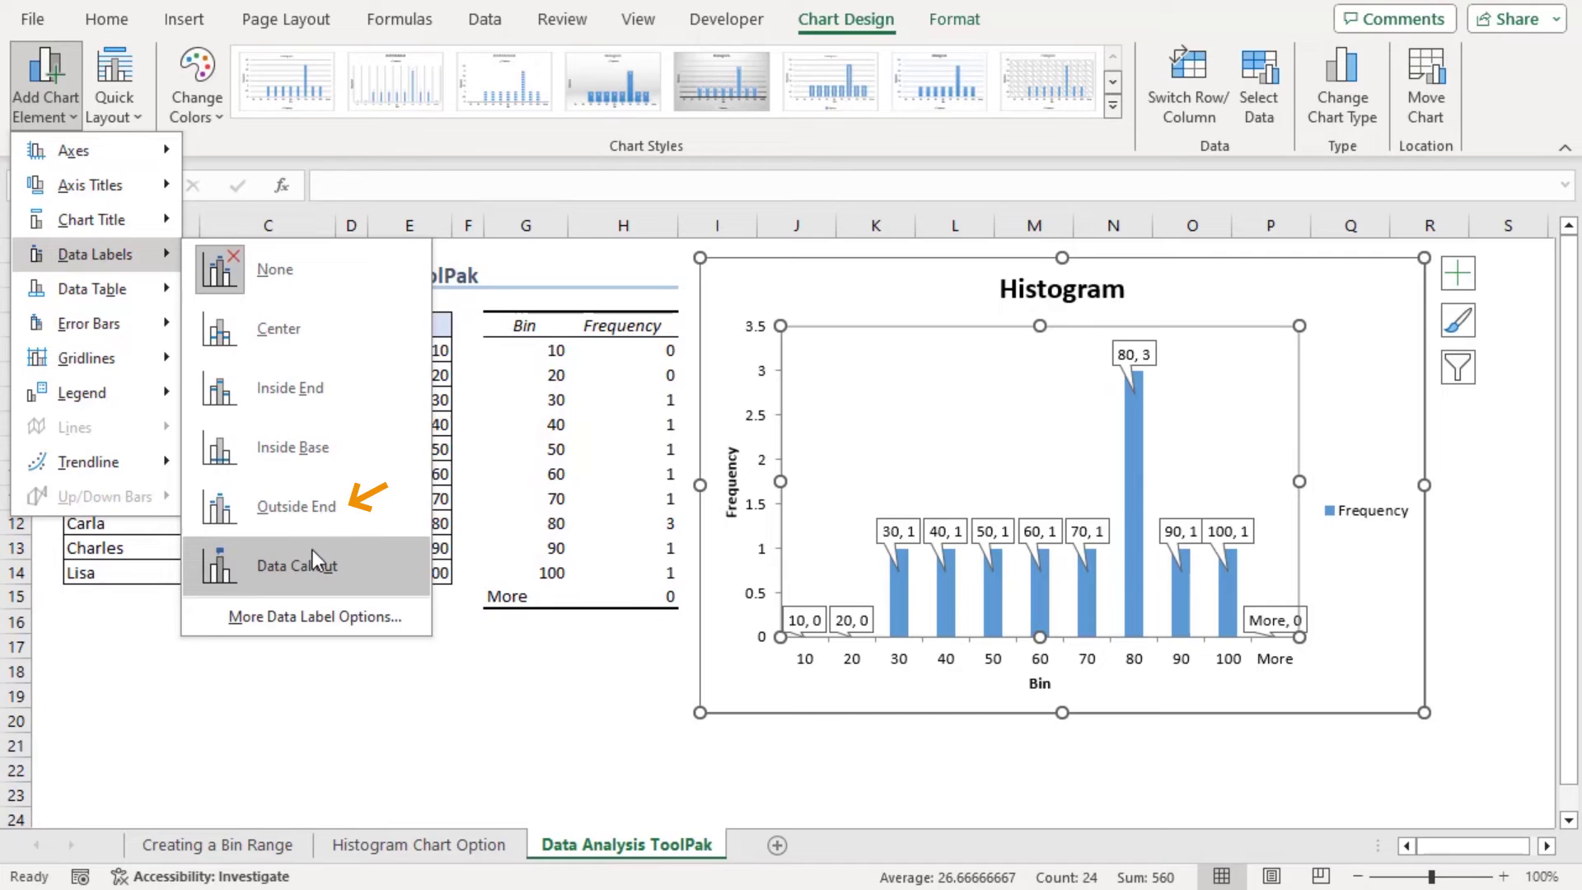
pyautogui.click(323, 510)
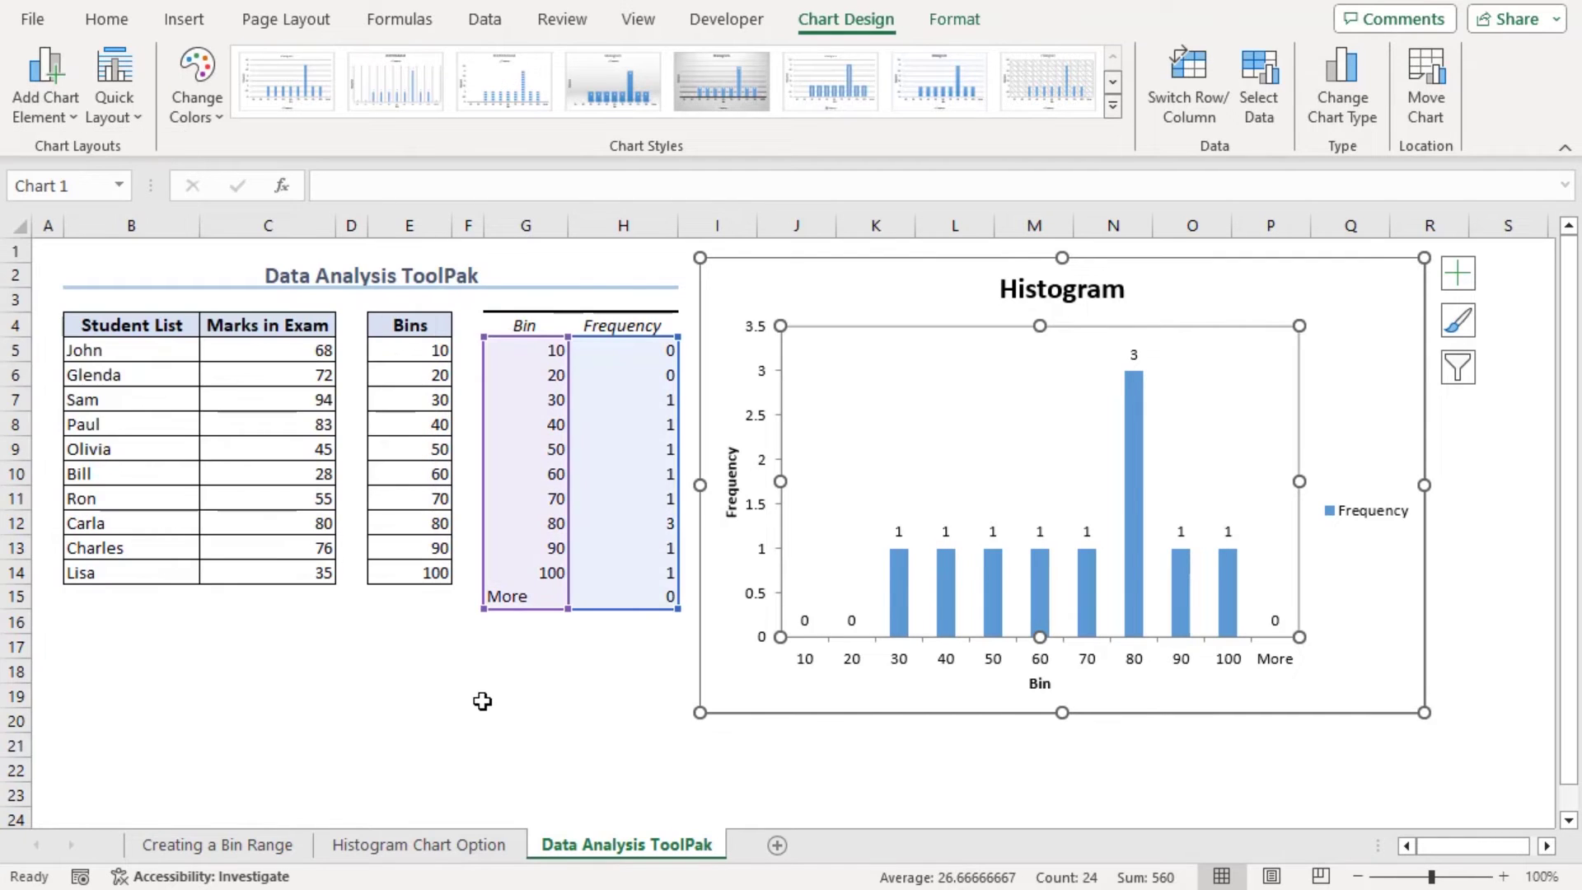
pyautogui.click(489, 702)
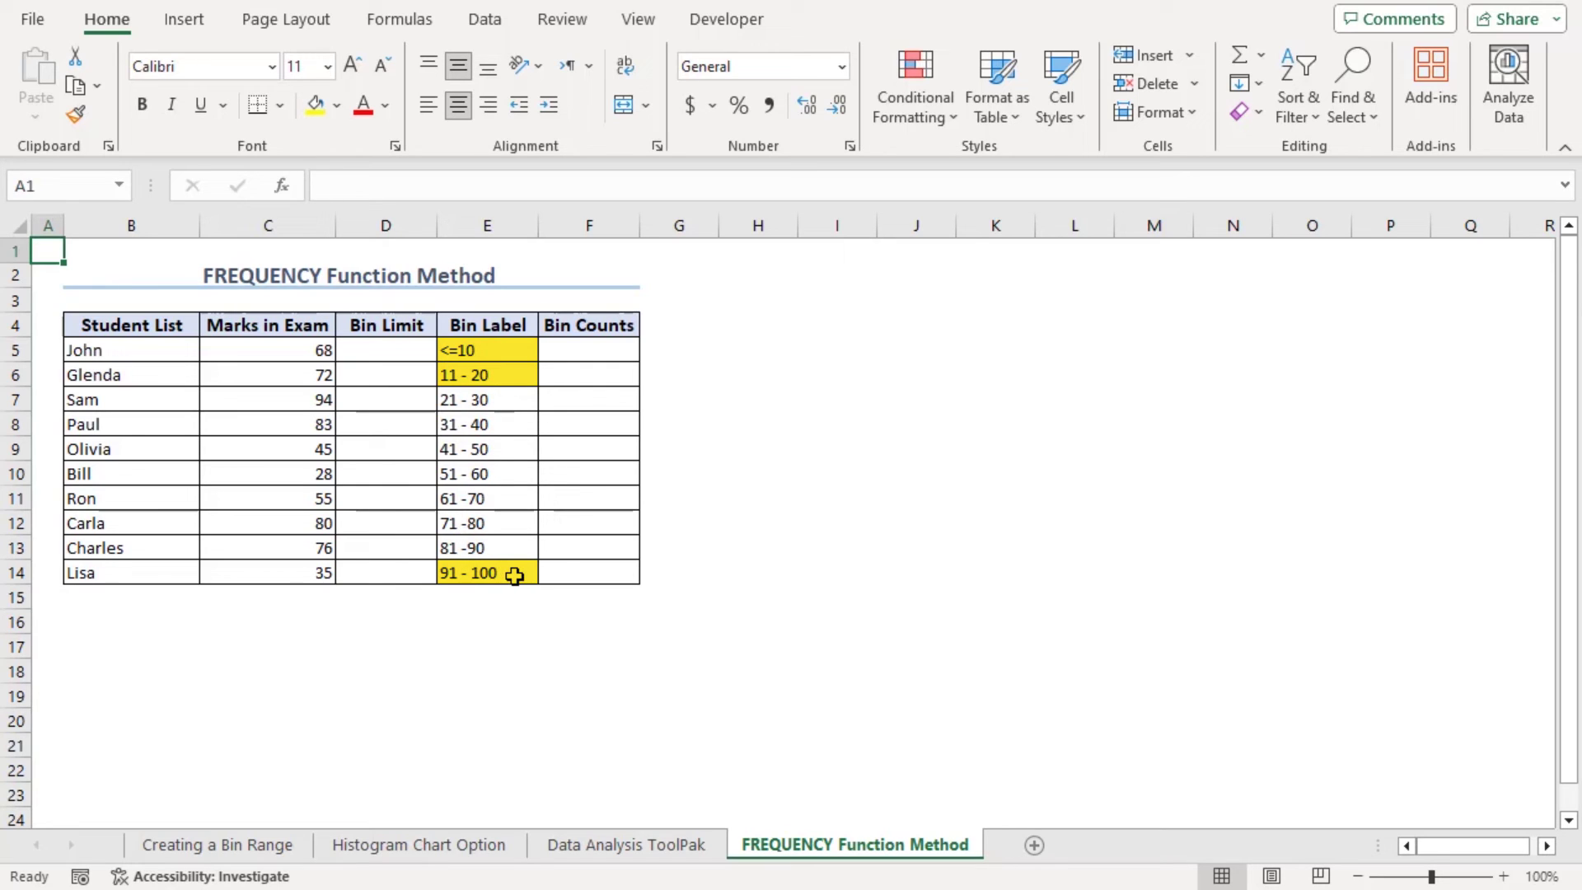
# - Enter bin limits 10 and 20 in D5:D6 and extend the series to 90
pyautogui.click(382, 344)
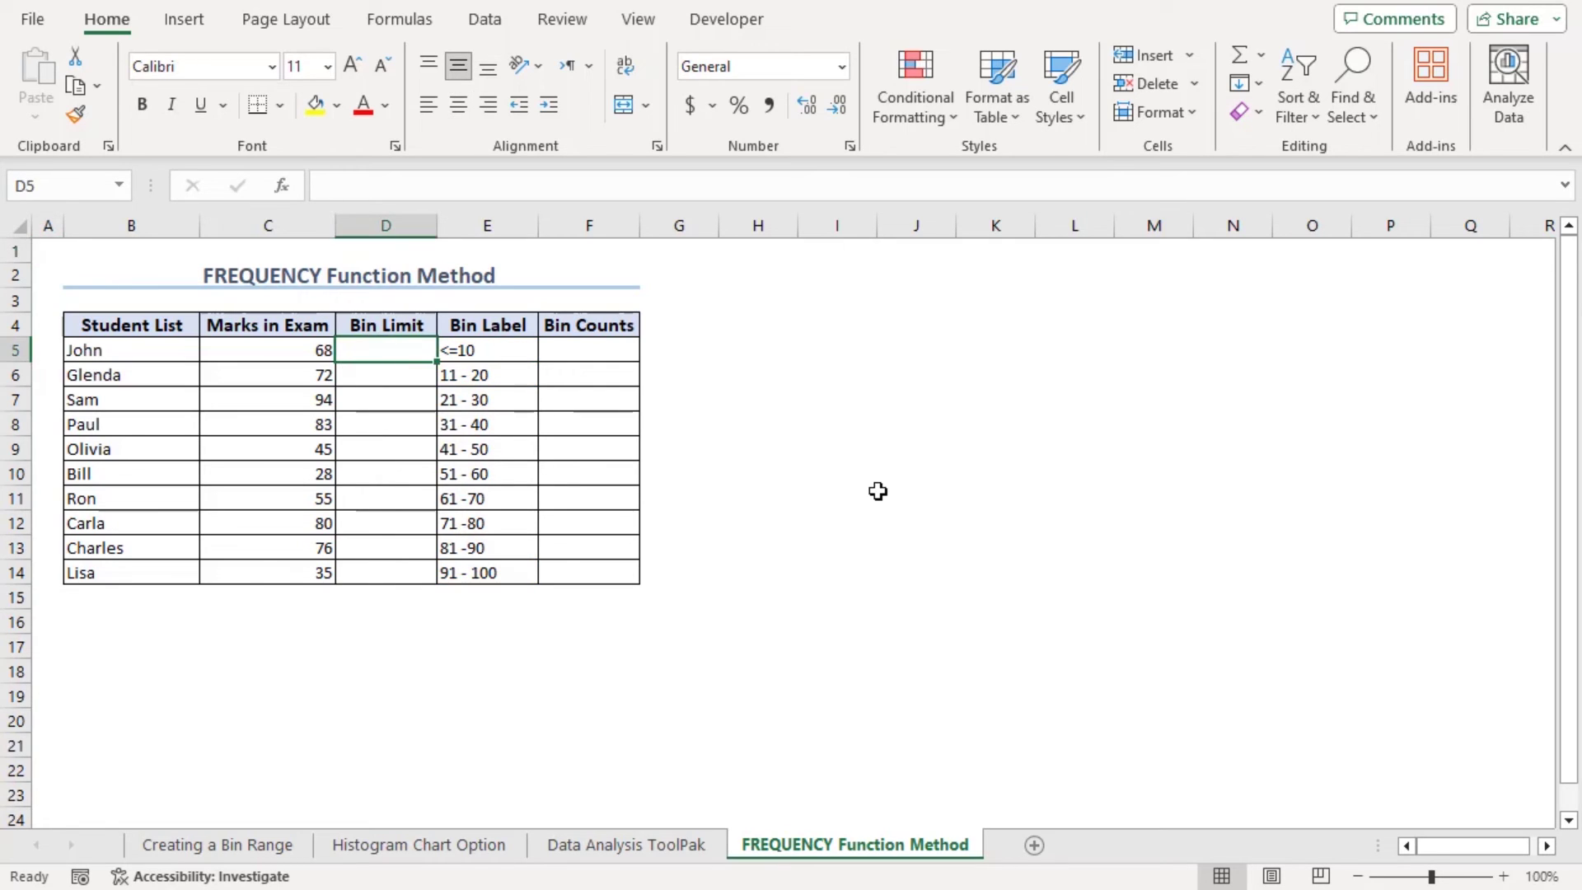
pyautogui.write('10')
pyautogui.press('Return')
pyautogui.write('20')
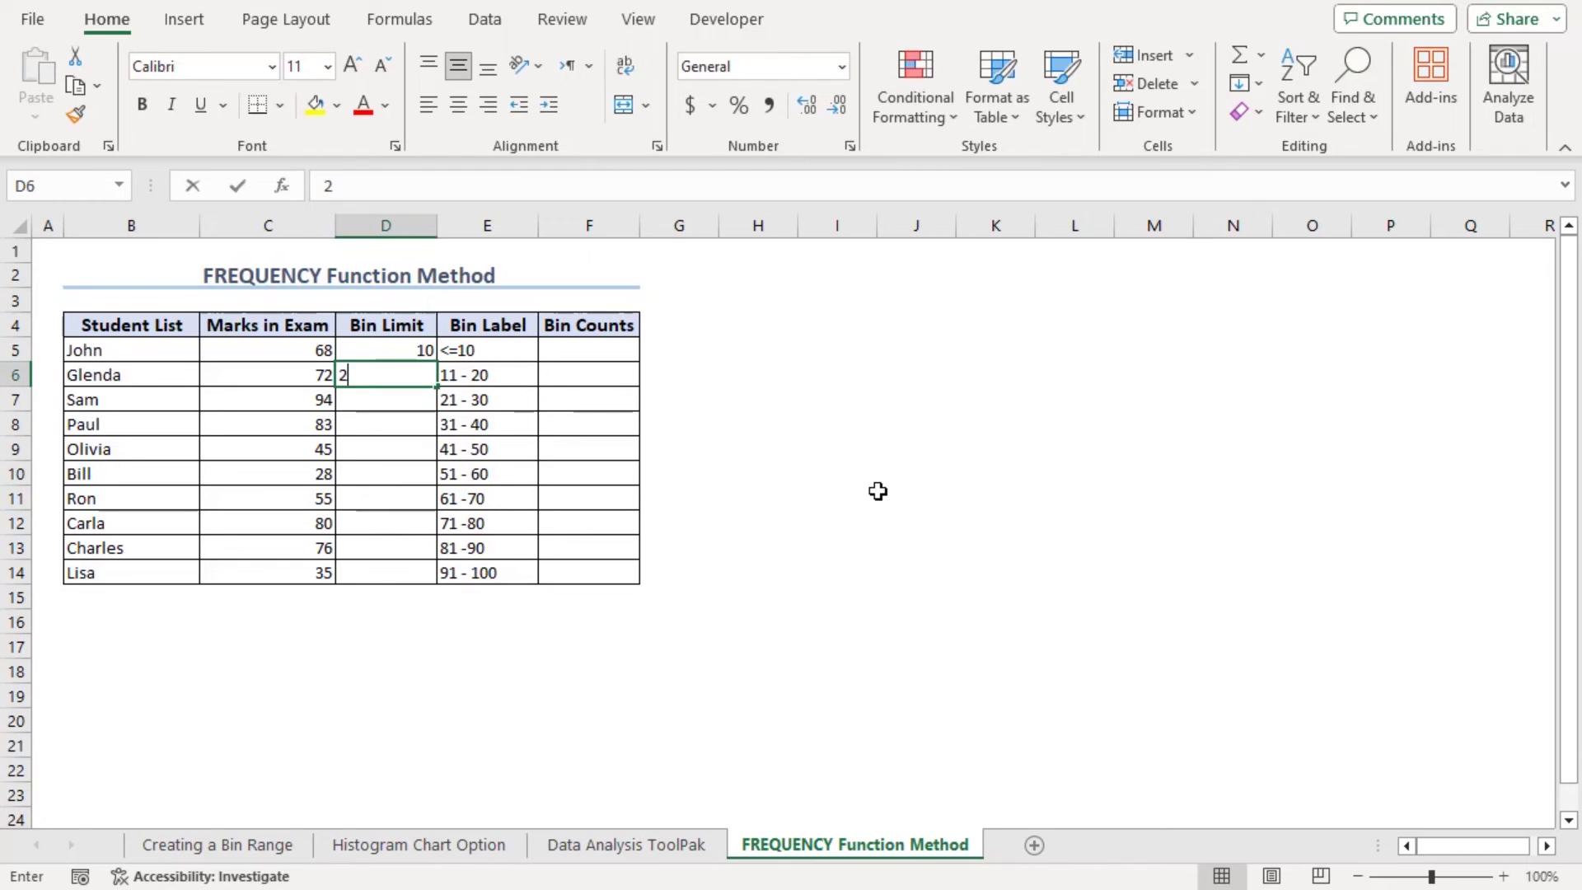
pyautogui.press('Return')
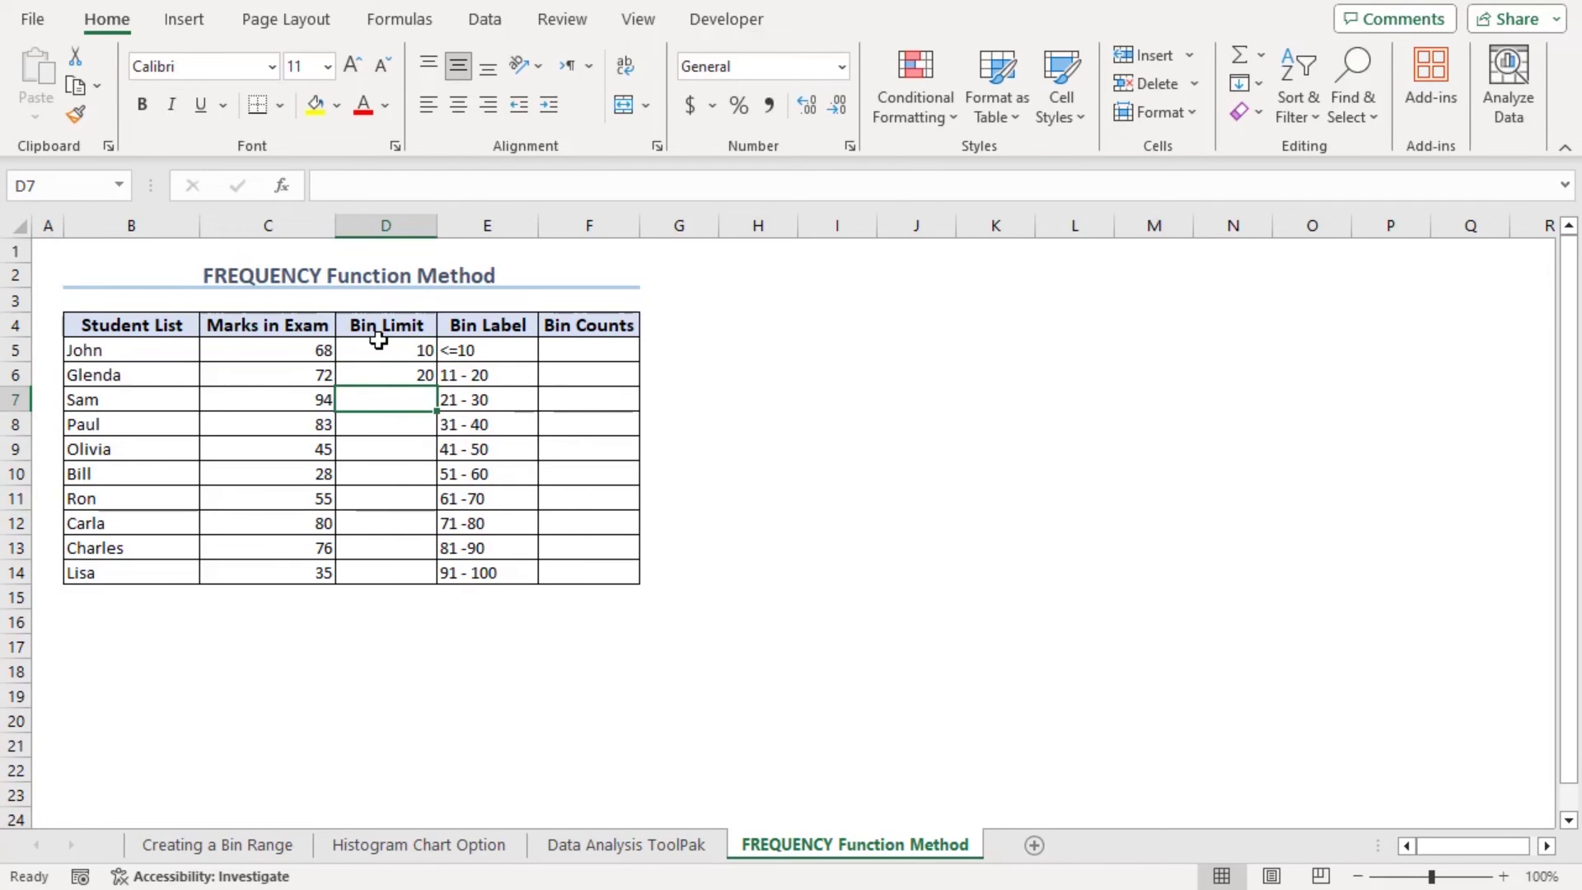
pyautogui.moveTo(378, 339); pyautogui.dragTo(429, 560)
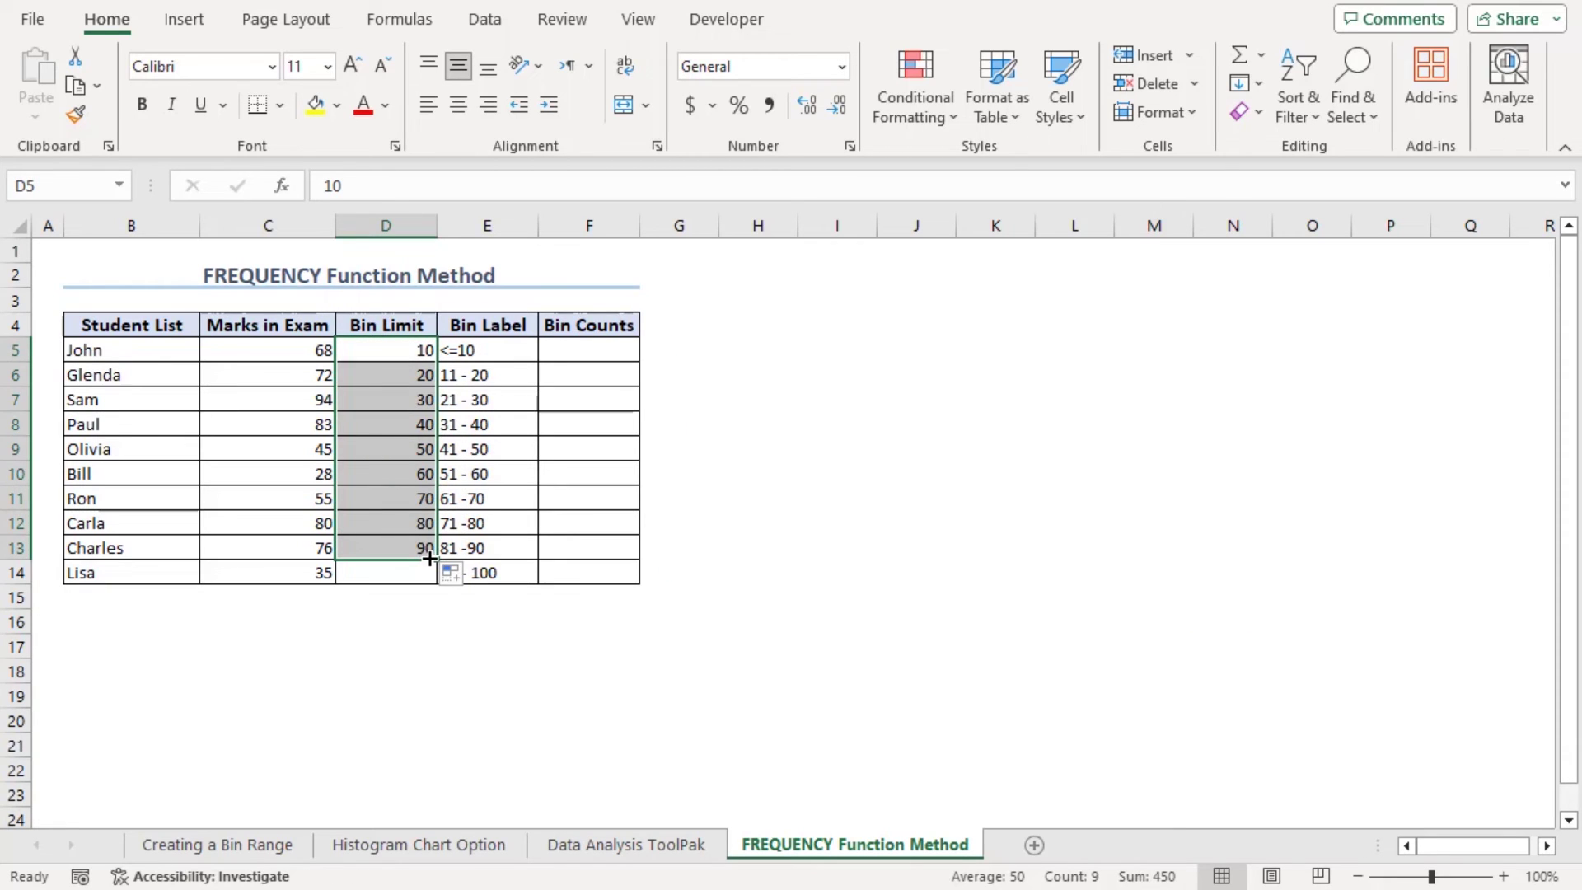
# - Enter =FREQUENCY(C5:C14,D5:D13) in F5 to spill the bin counts
pyautogui.click(589, 350)
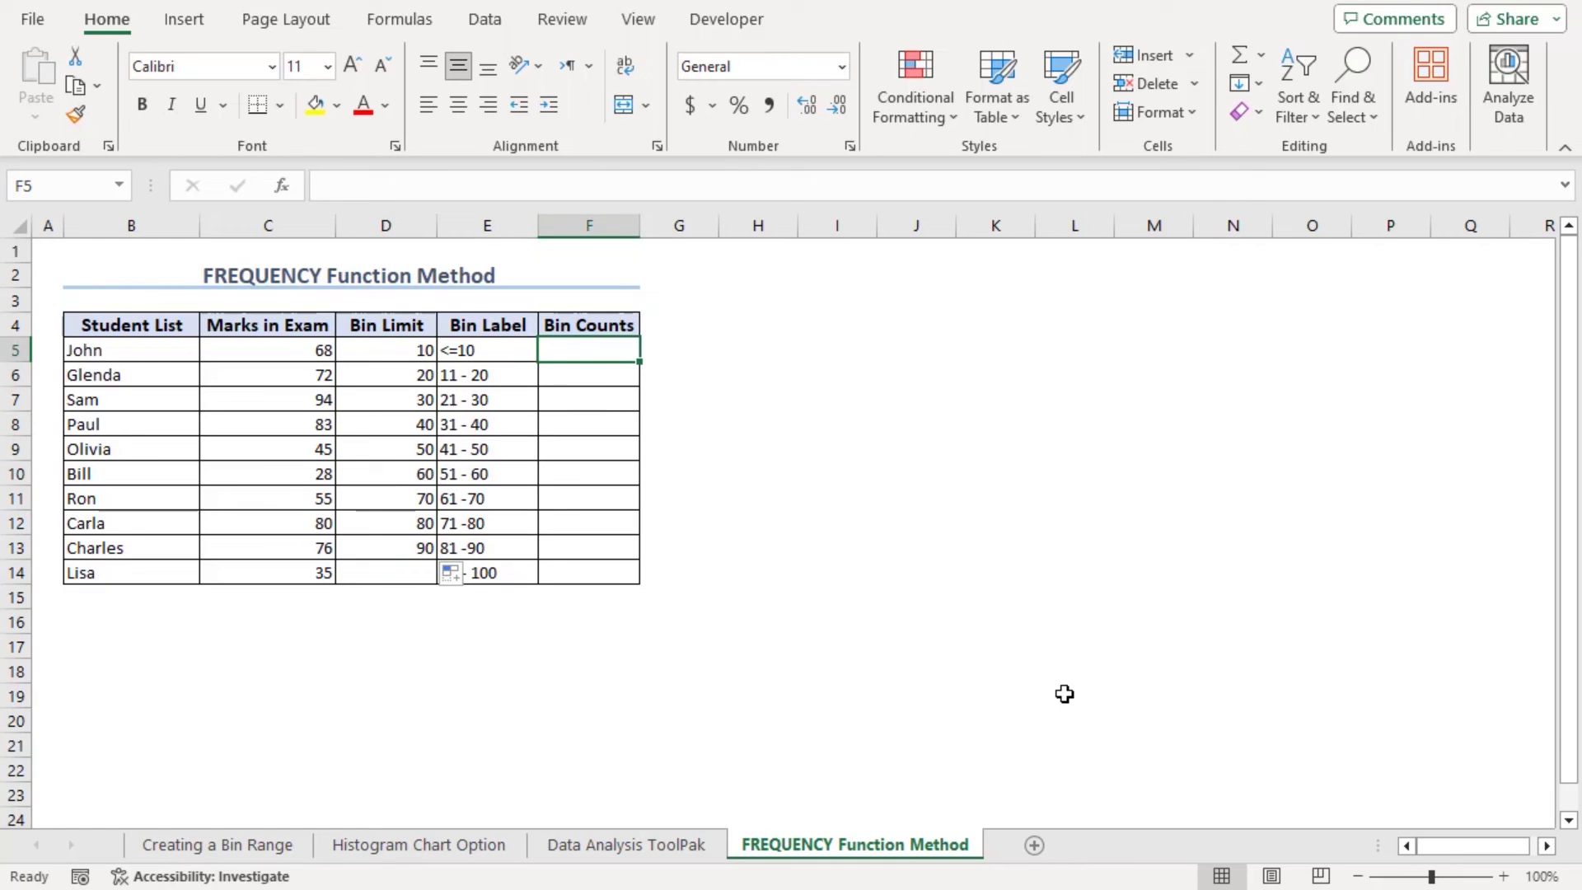
pyautogui.write('=fr')
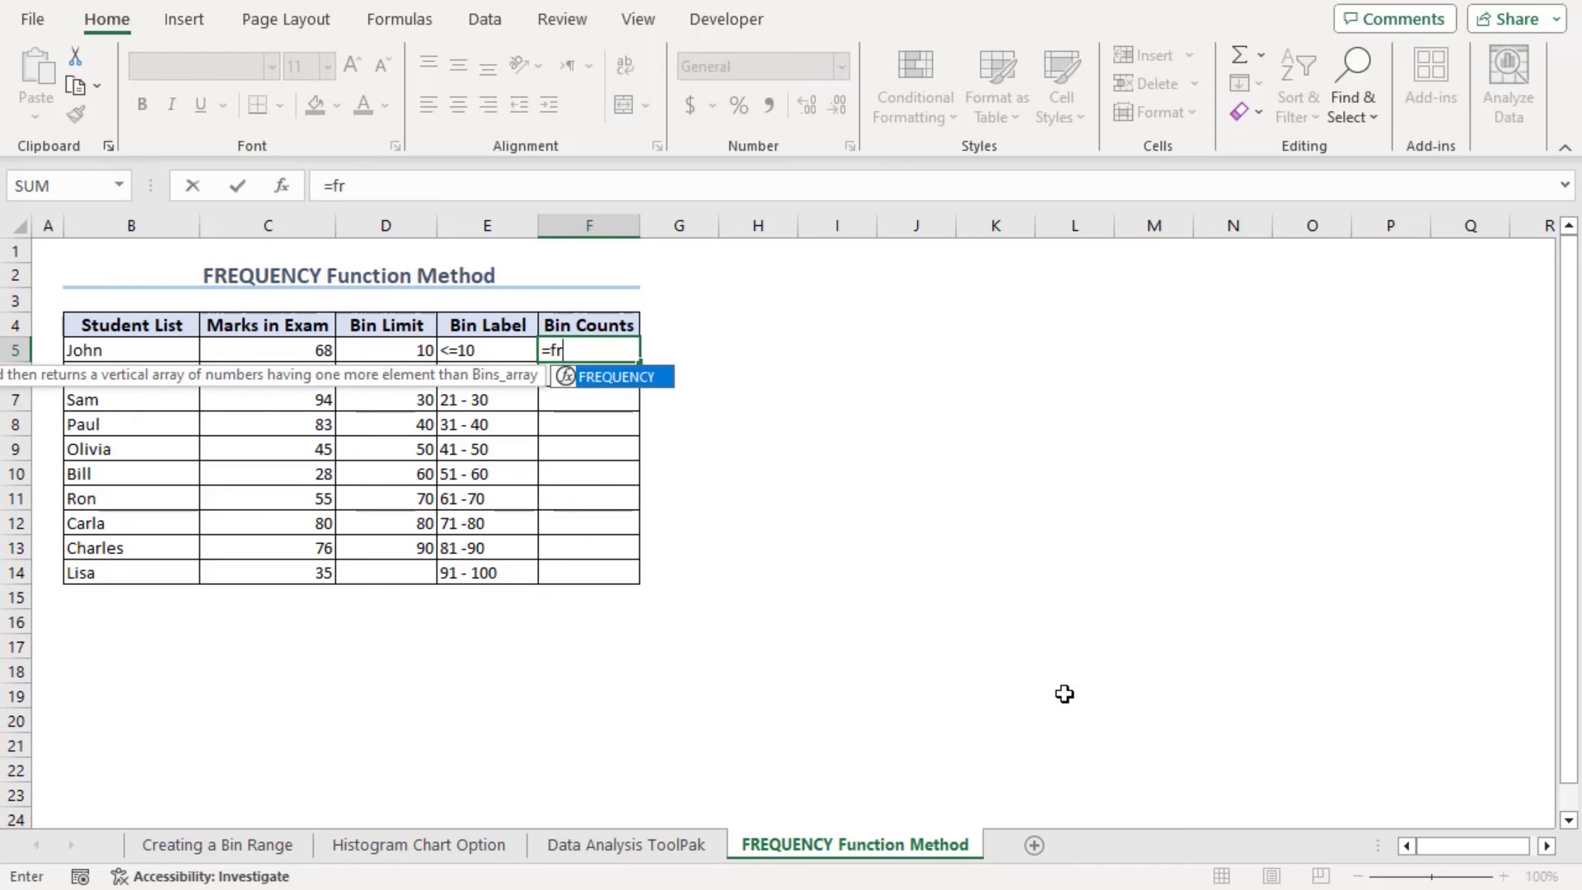
pyautogui.press('Tab')
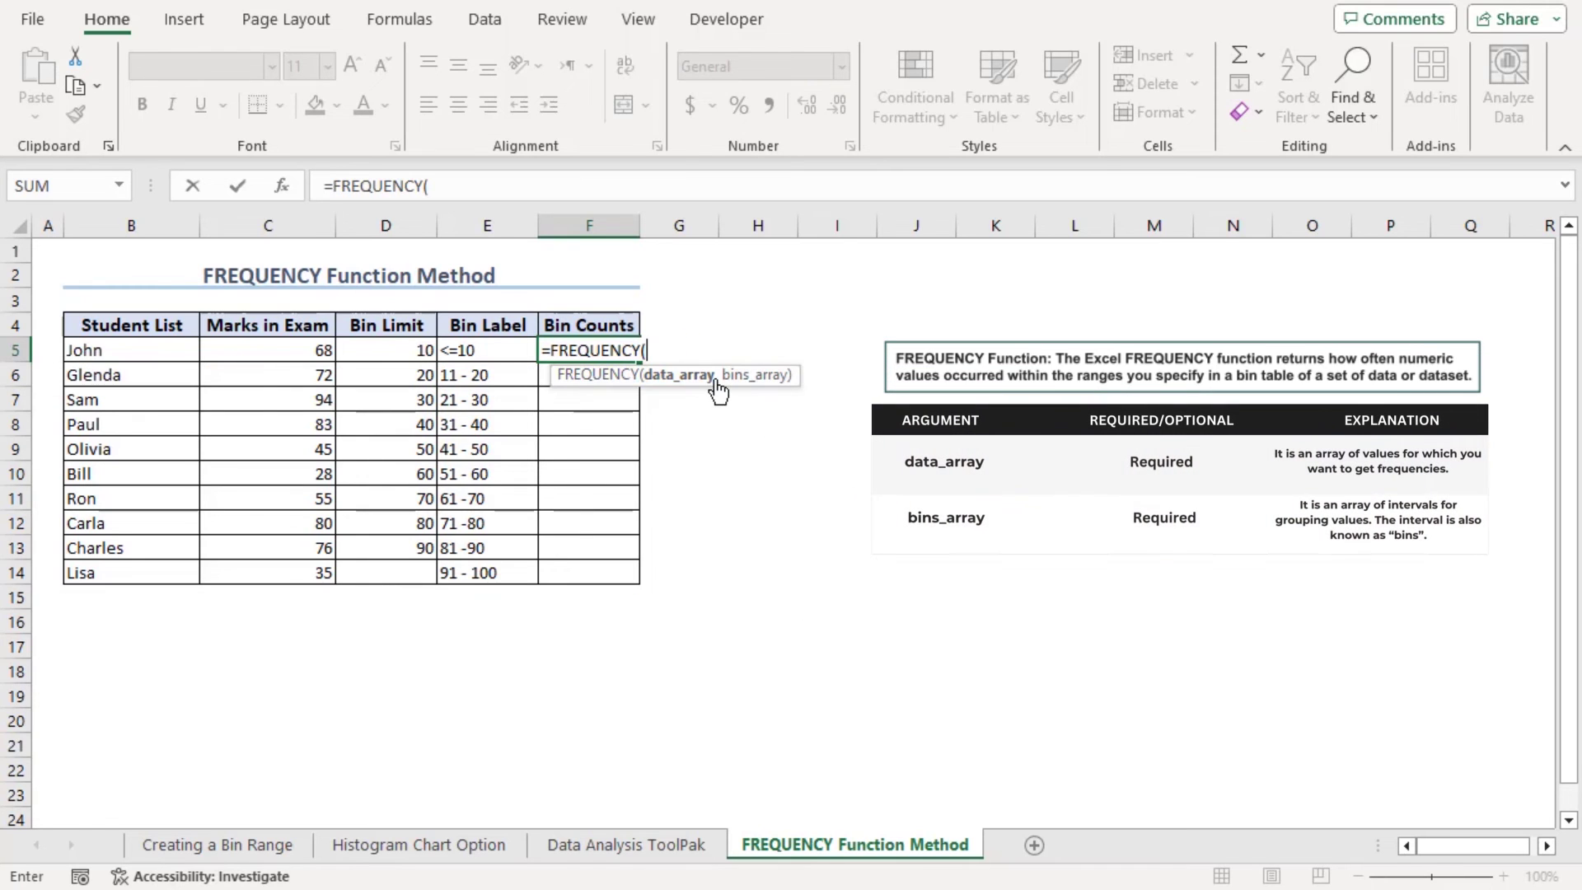
pyautogui.moveTo(241, 351); pyautogui.dragTo(244, 572)
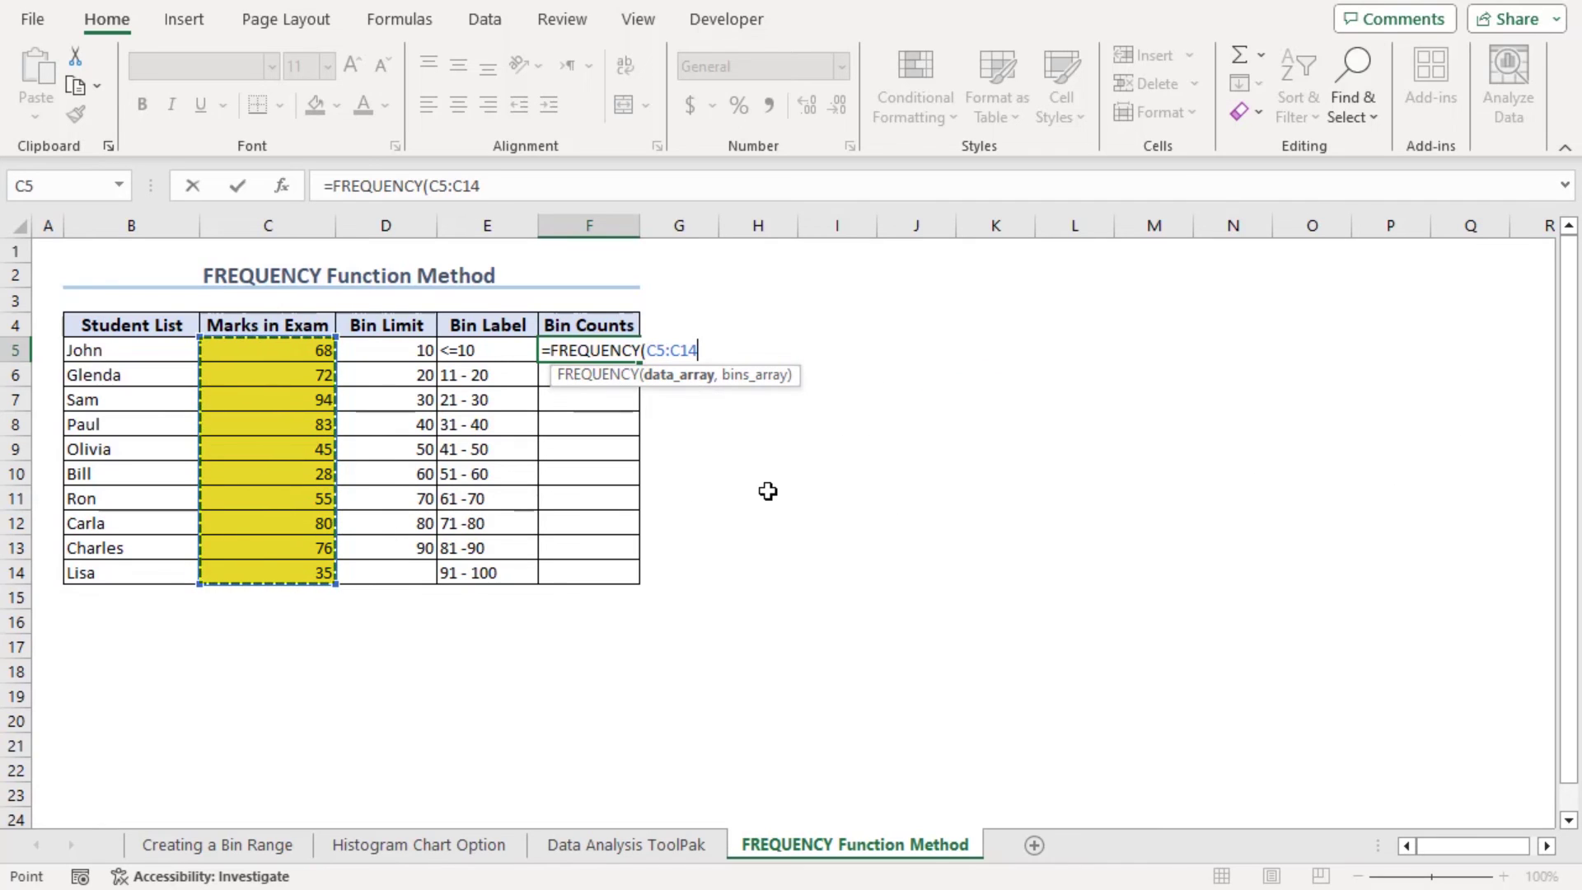
pyautogui.write(',')
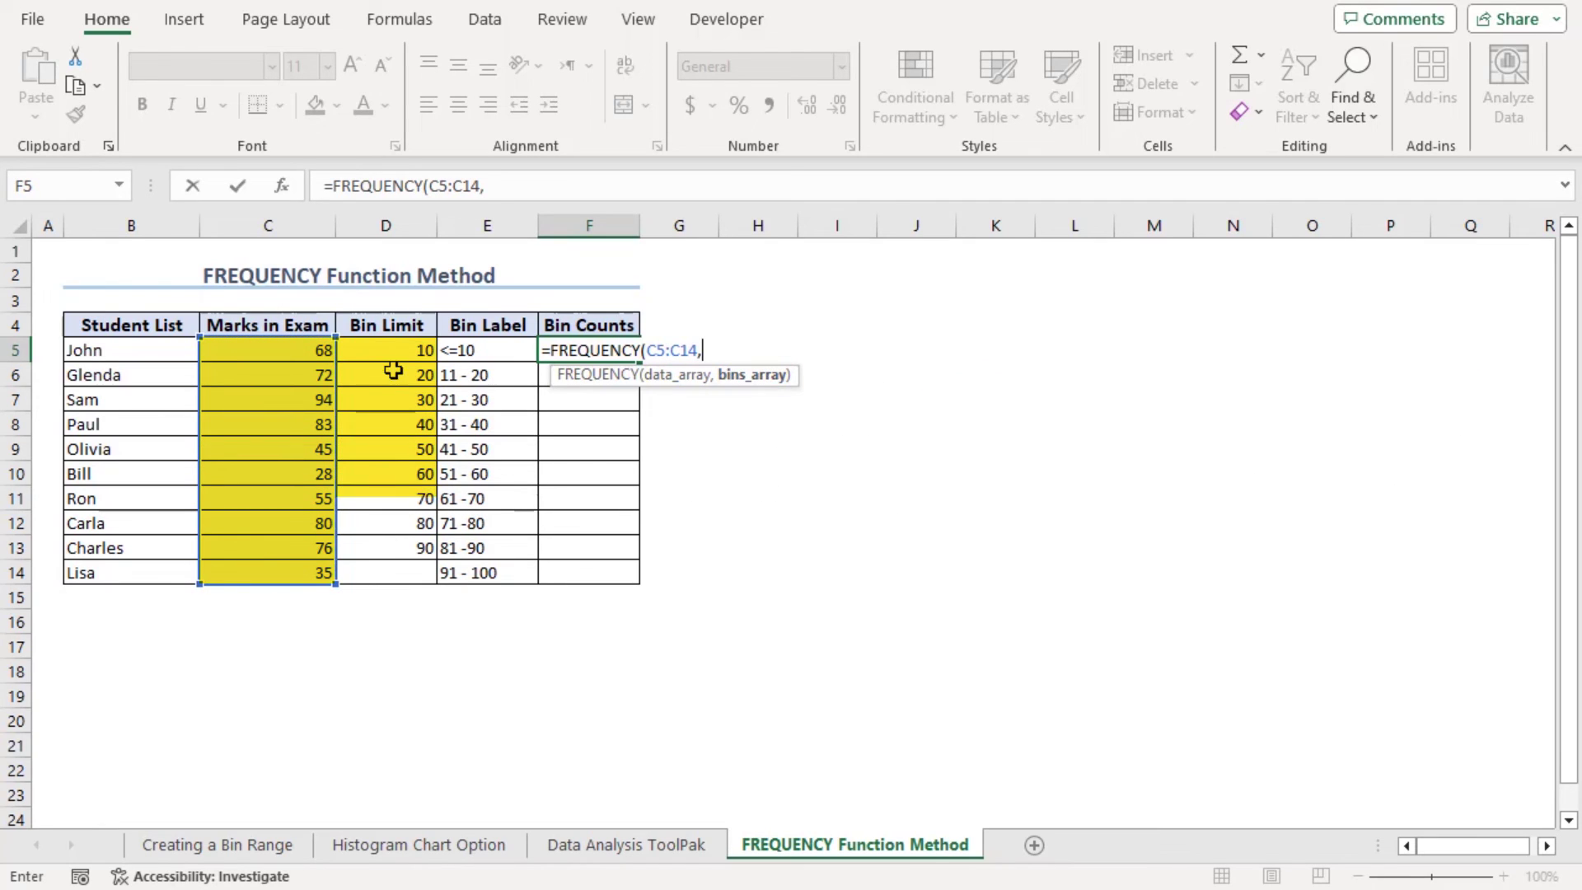
pyautogui.moveTo(375, 352); pyautogui.dragTo(385, 549)
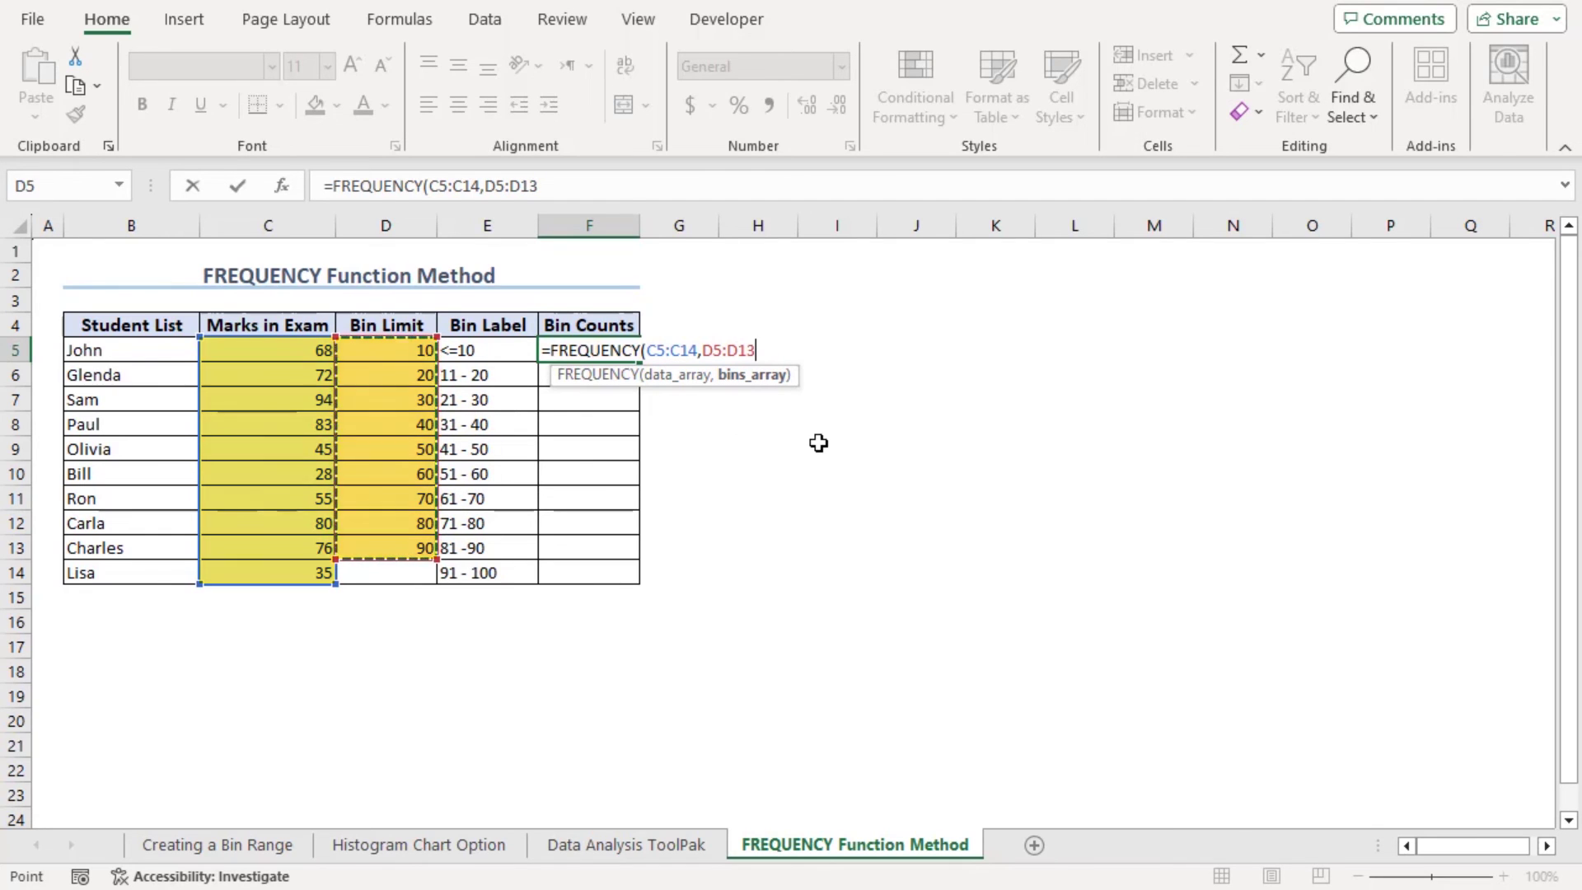
pyautogui.write(')')
pyautogui.press('Return')
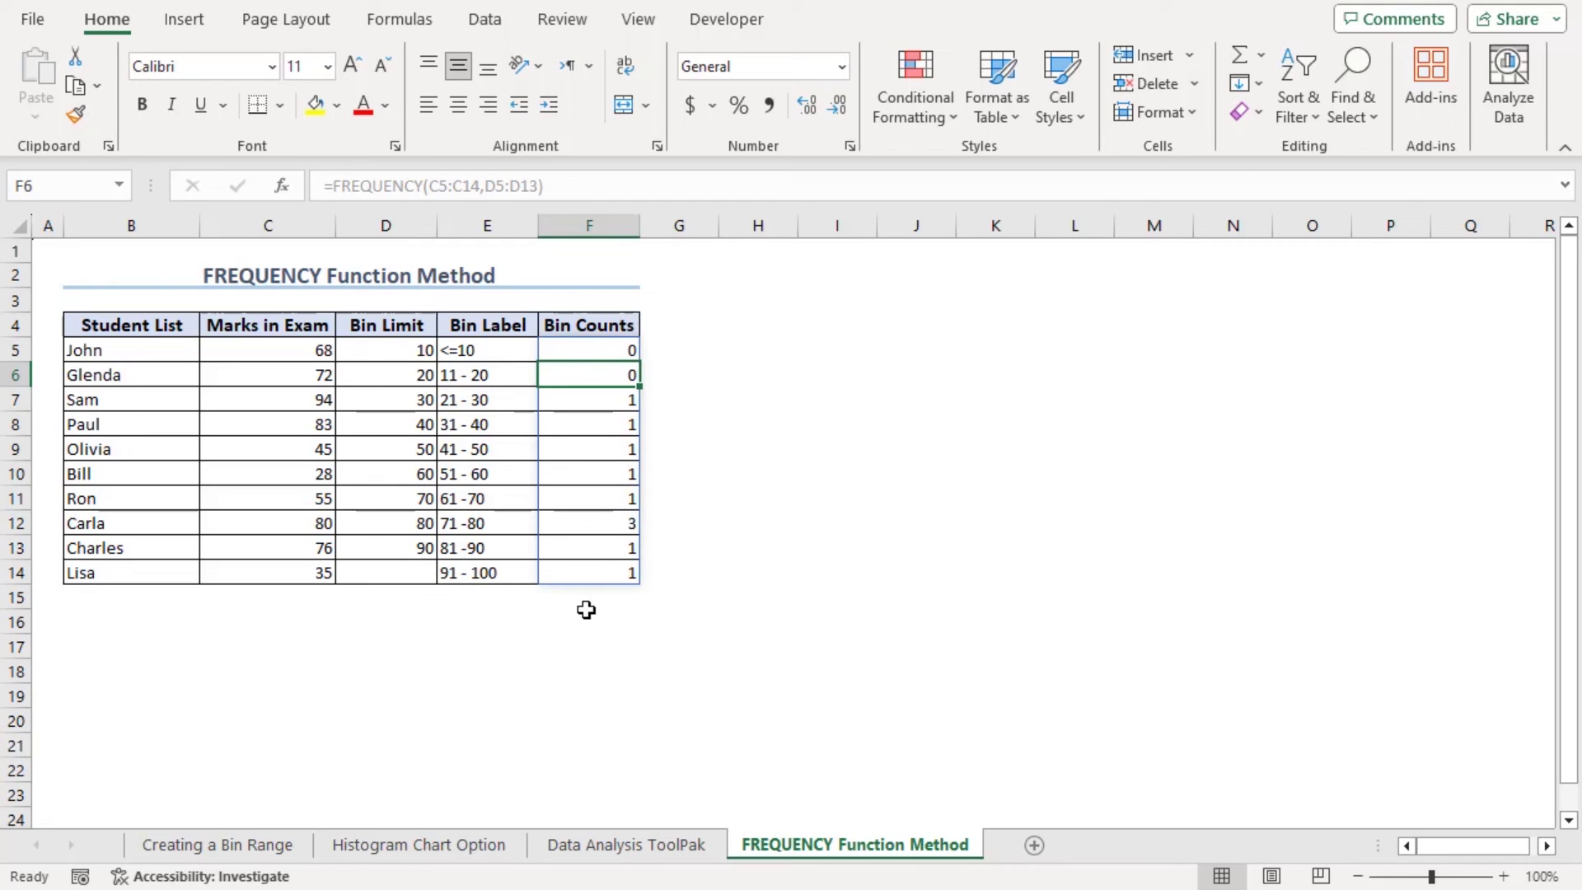
# - Plot E4:F14 as a clustered column chart, then move it beside the table and enlarge it to about row 20
pyautogui.moveTo(486, 327); pyautogui.dragTo(625, 577)
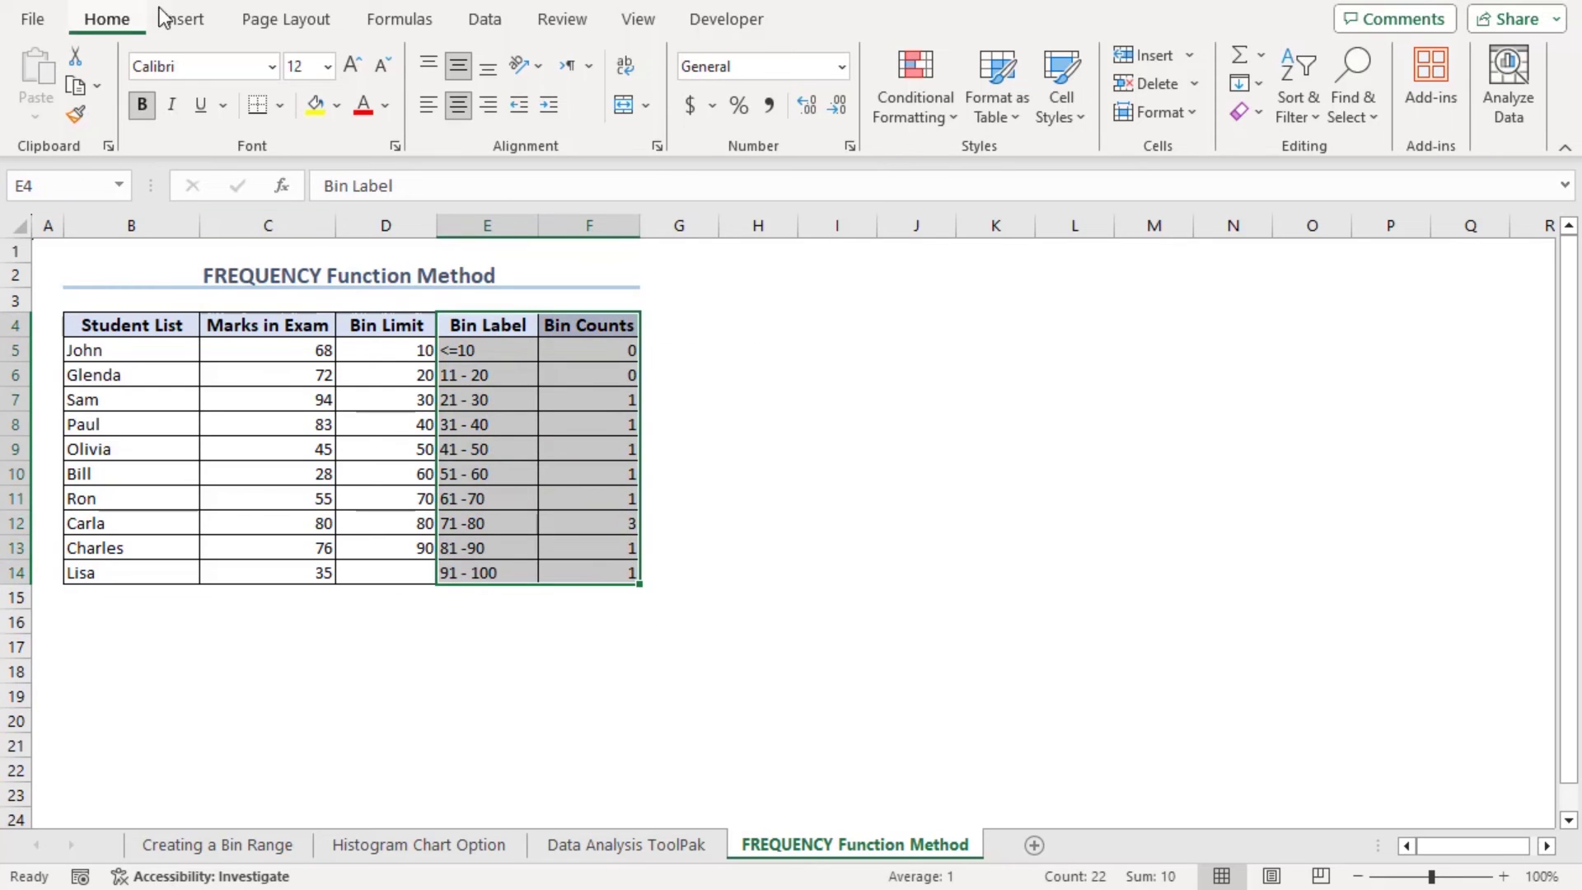
pyautogui.click(186, 20)
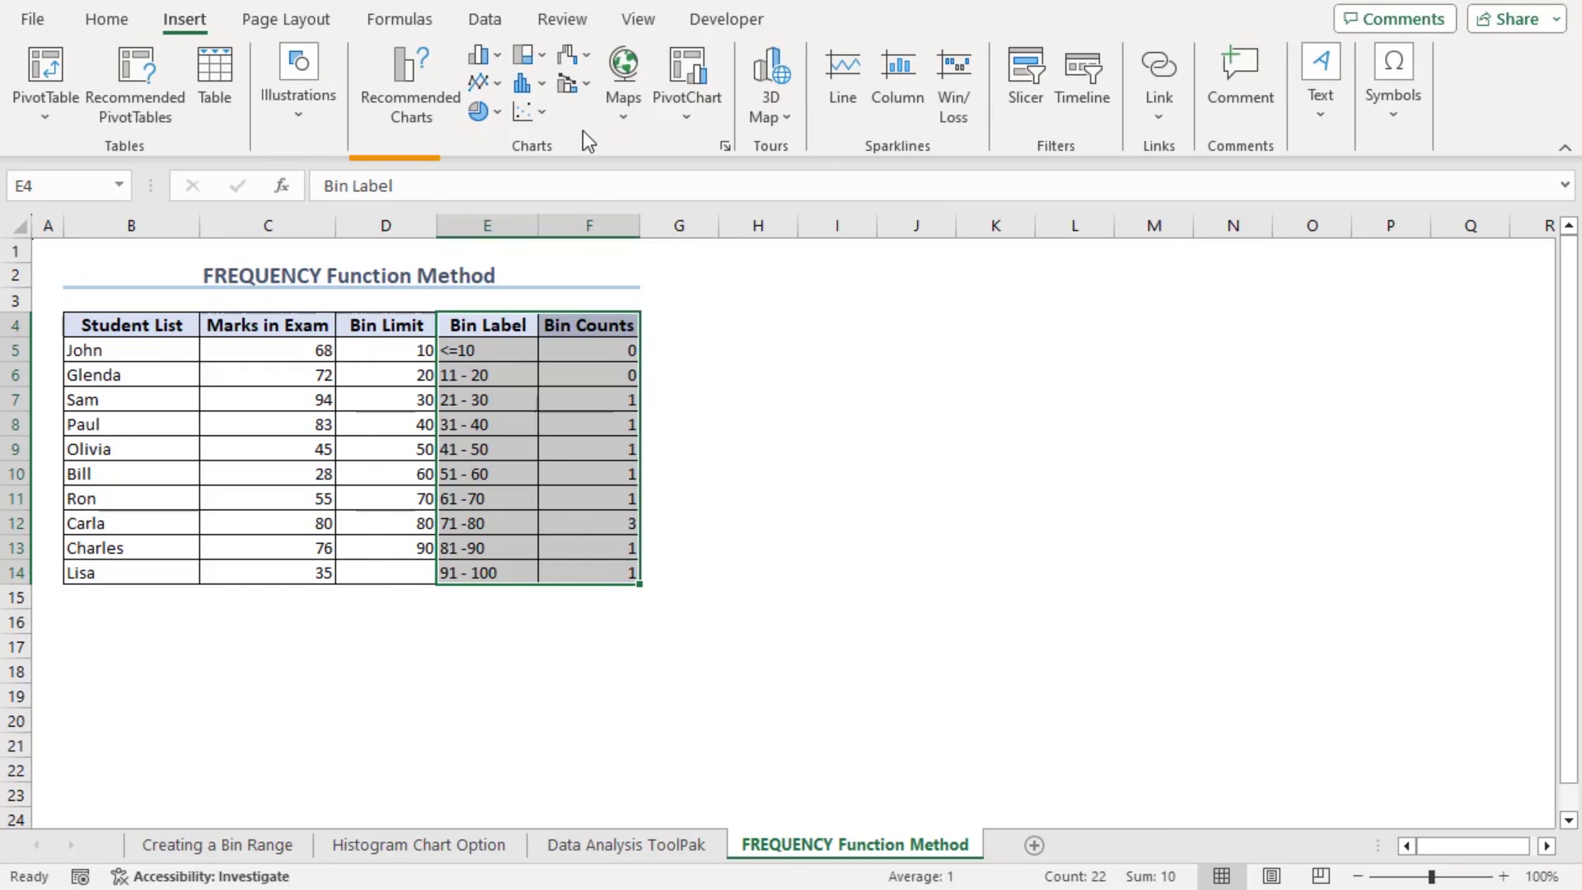
pyautogui.click(495, 56)
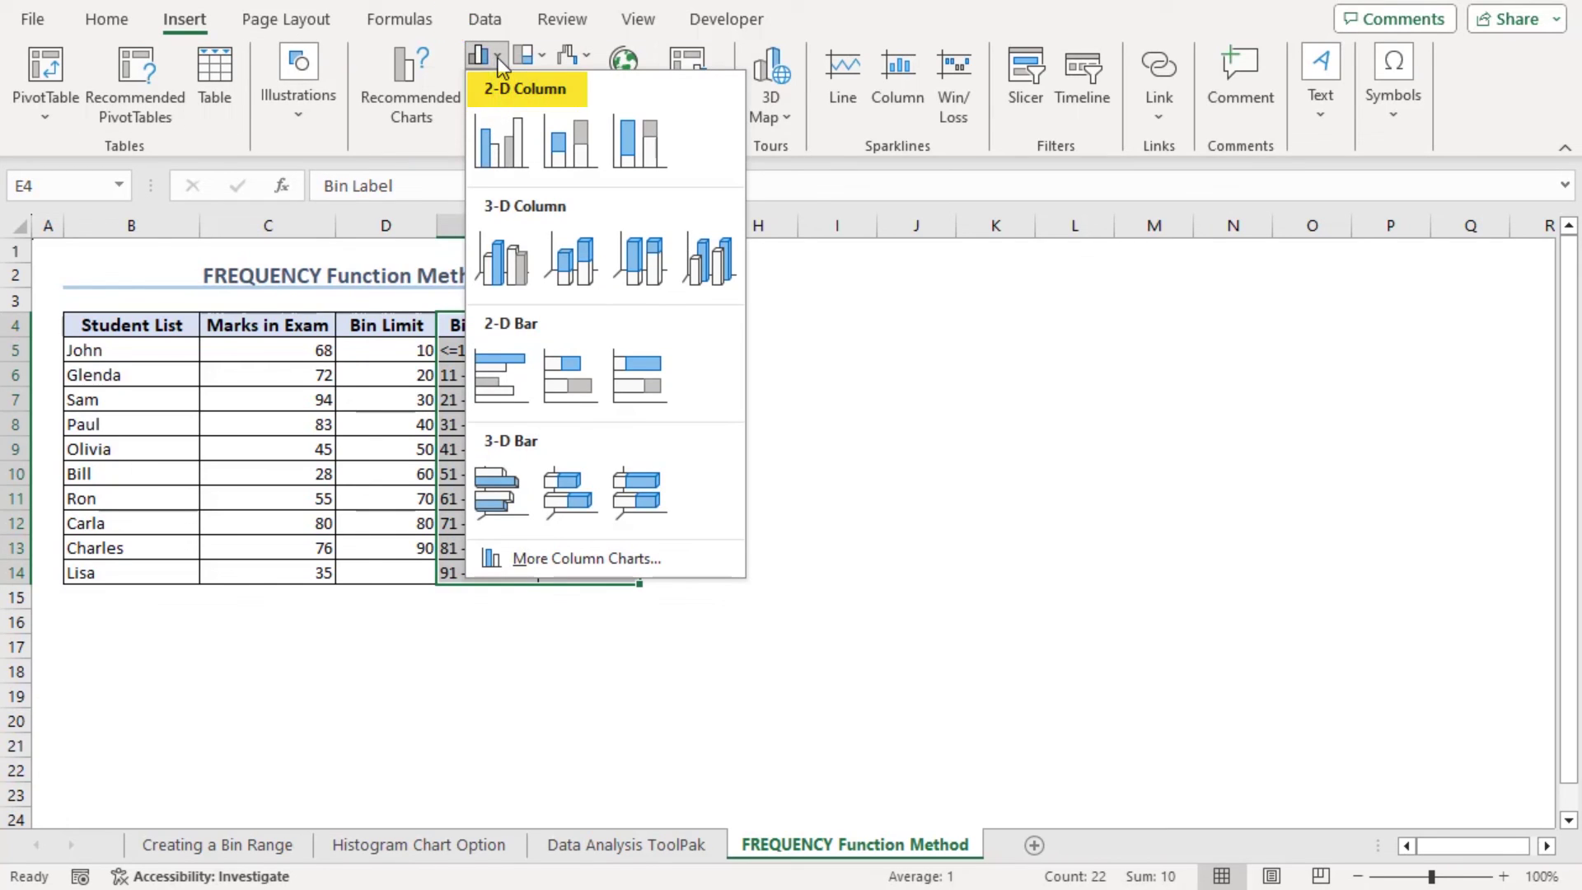
pyautogui.click(500, 142)
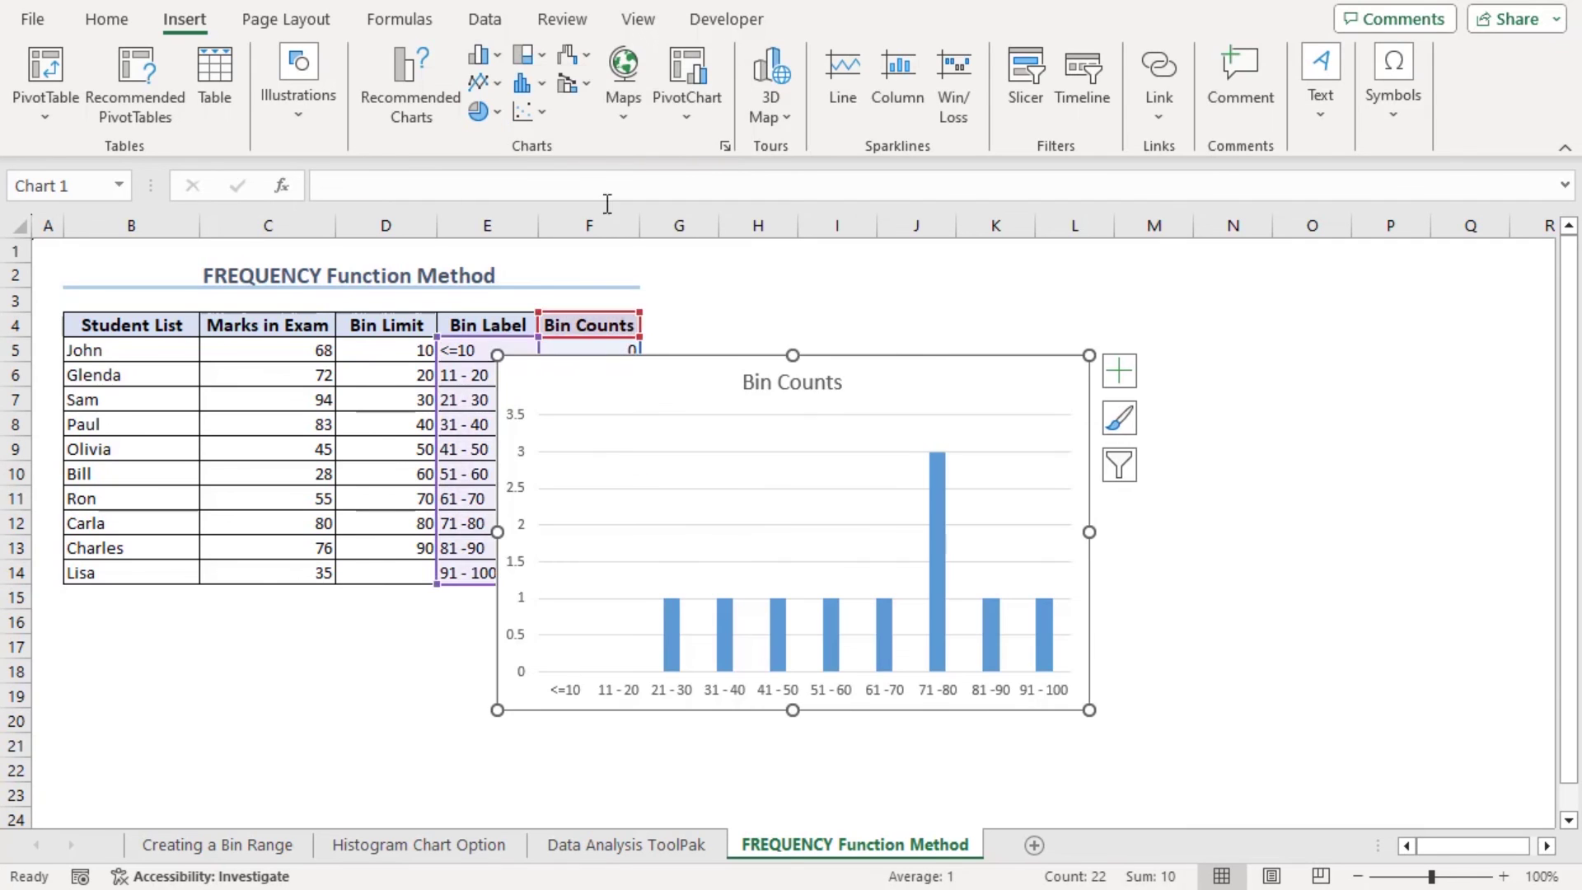
pyautogui.moveTo(956, 370); pyautogui.dragTo(1108, 266)
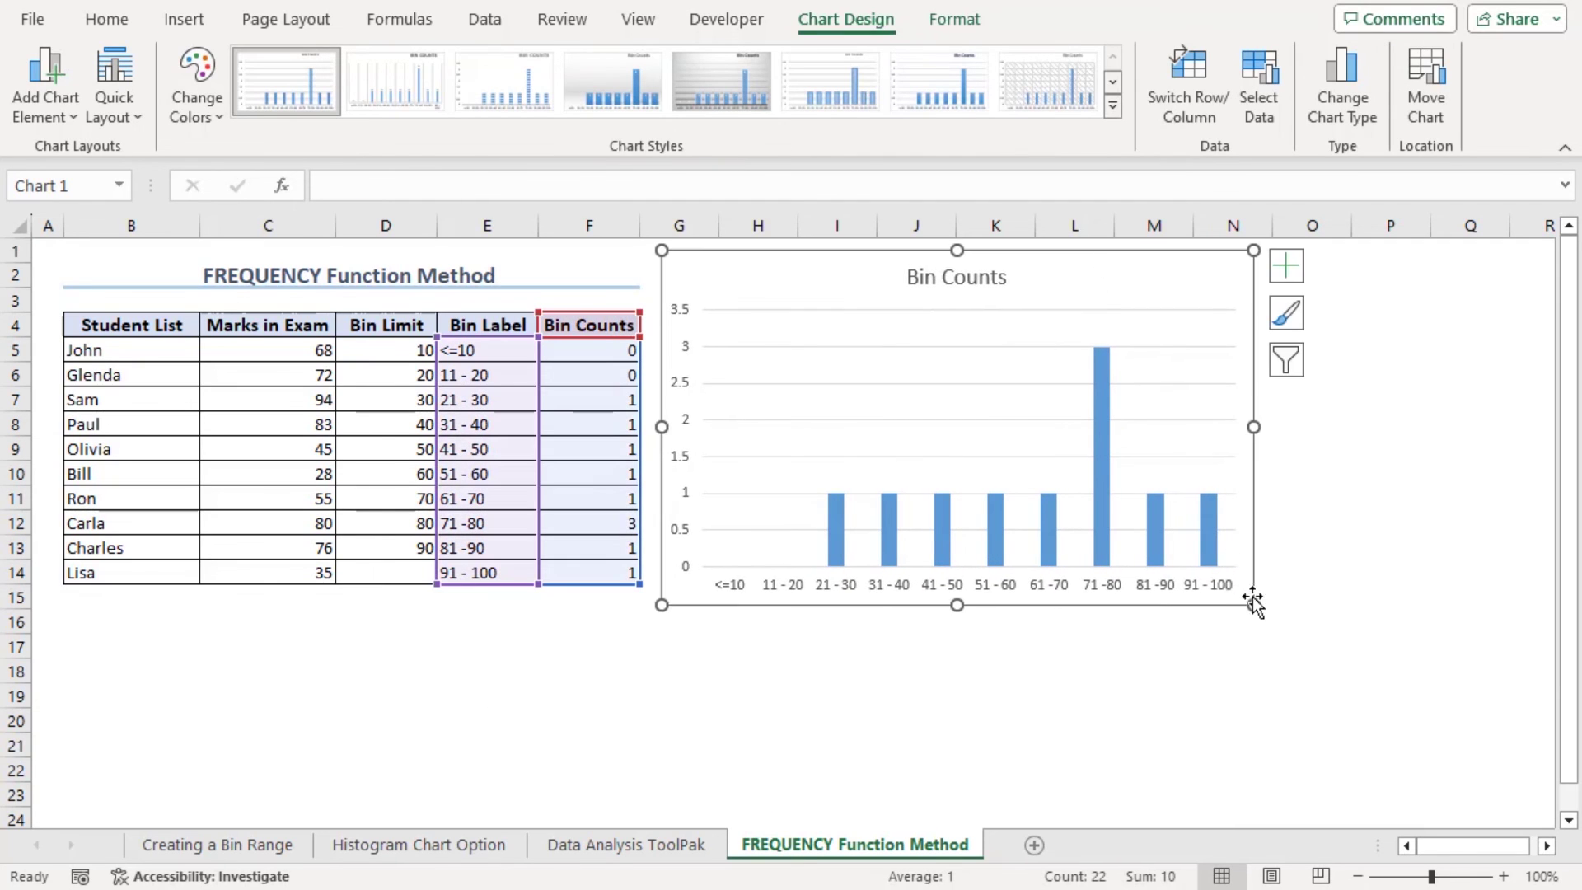
pyautogui.moveTo(1253, 604); pyautogui.dragTo(1426, 733)
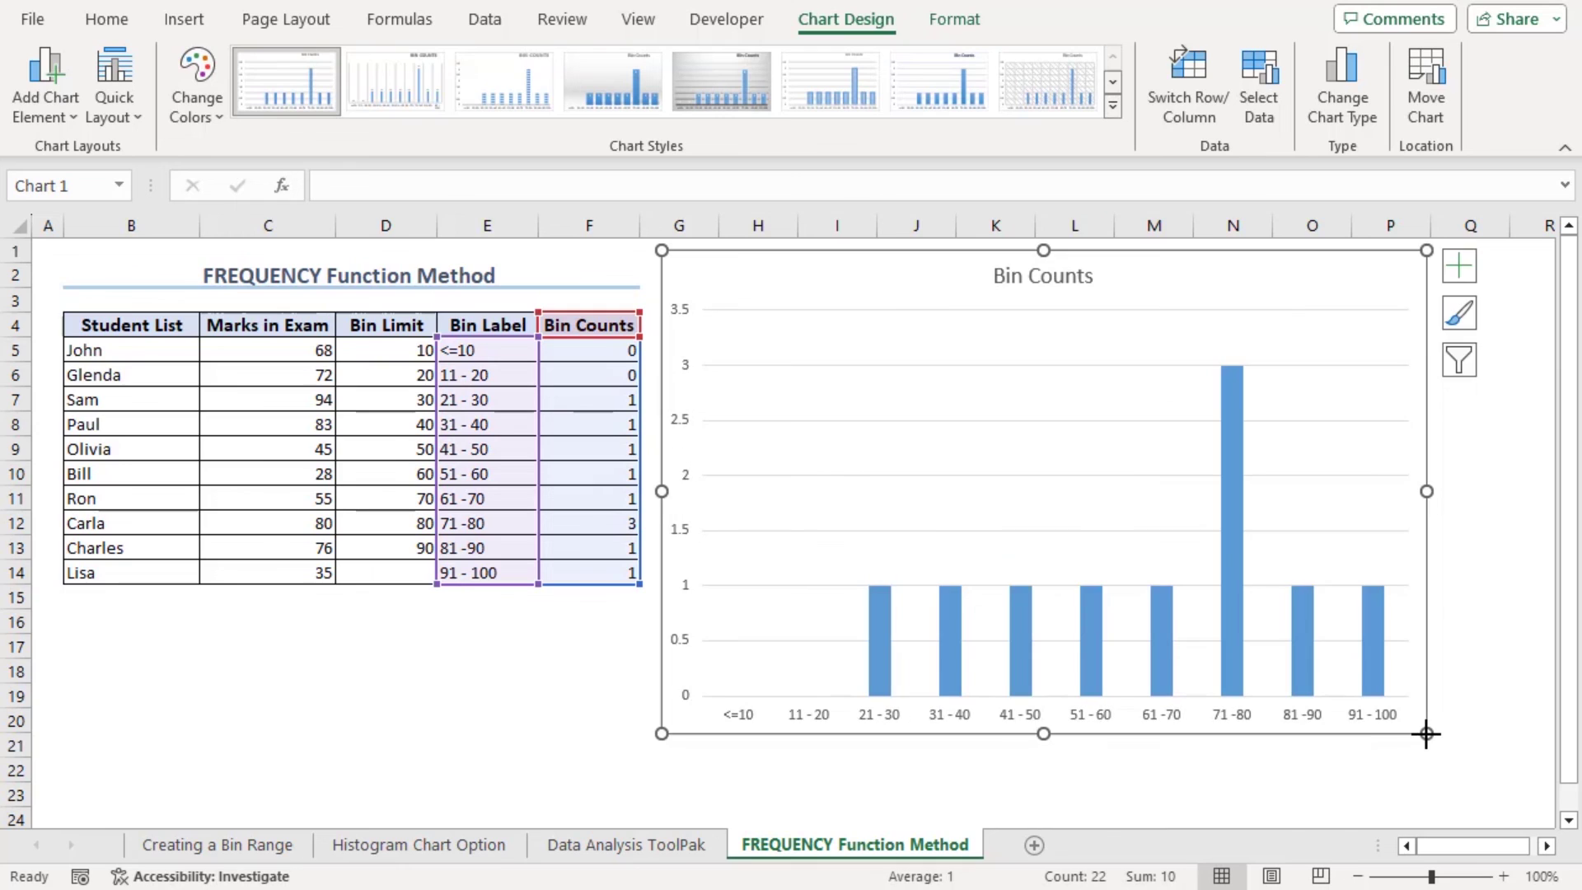